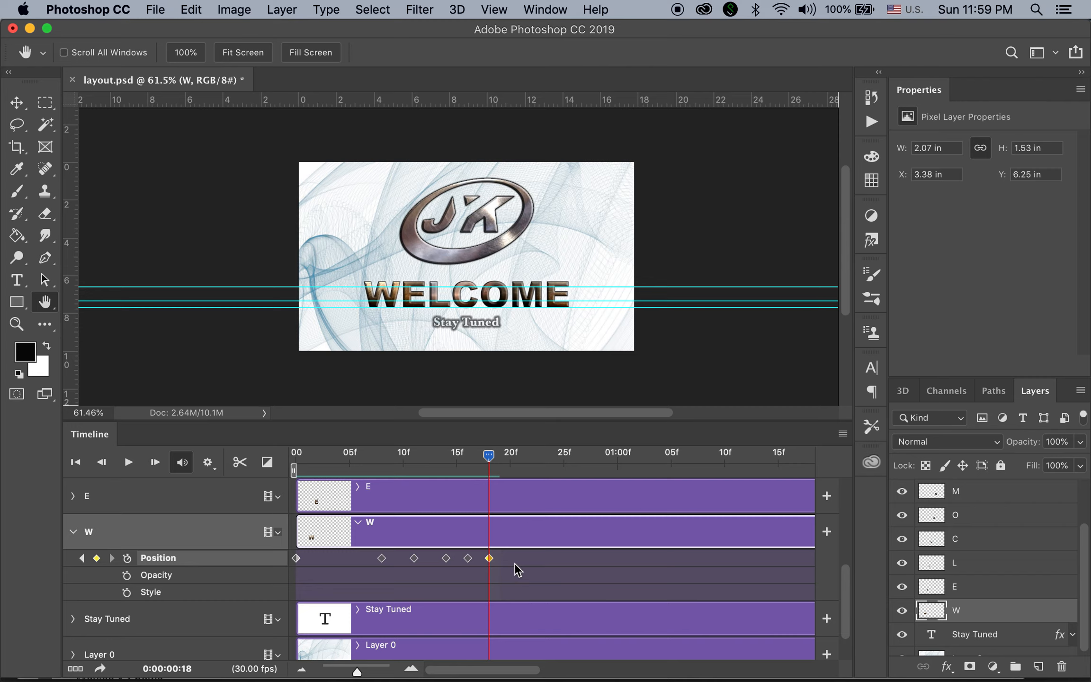
# - At the start of the timeline, move the W letter straight up off the canvas to about Y -1.5 in
pyautogui.moveTo(491, 462); pyautogui.dragTo(300, 481)
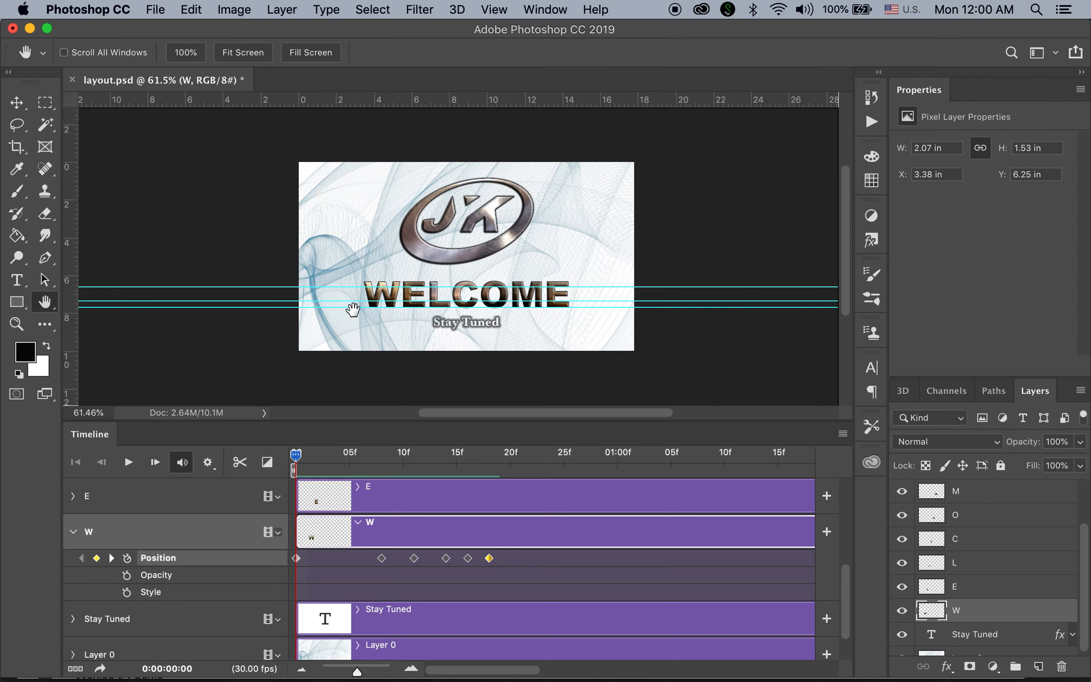
pyautogui.click(16, 102)
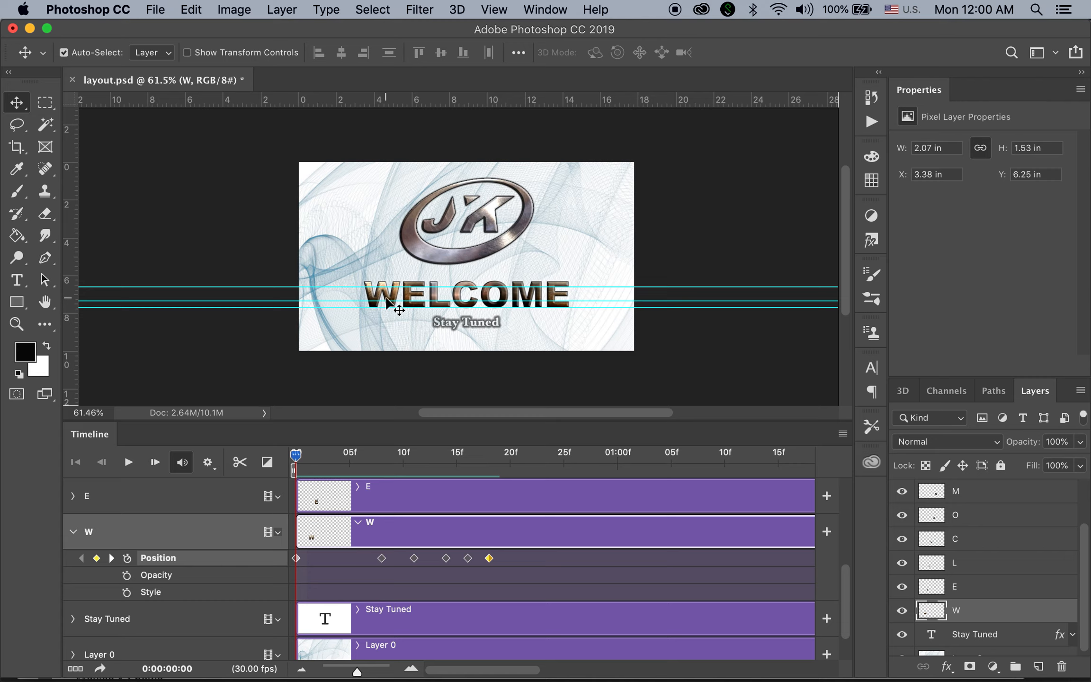
pyautogui.moveTo(388, 298); pyautogui.dragTo(397, 146)
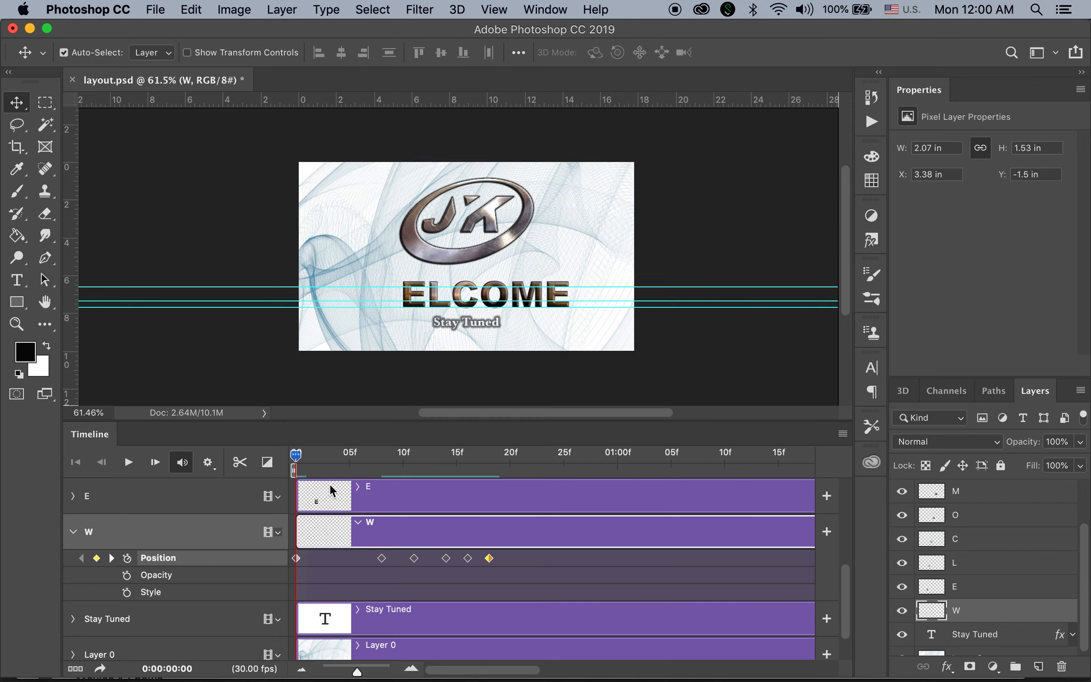
# - At frame 11, raise the W so its base sits on the upper guide, at about Y 5.15 in
pyautogui.moveTo(297, 459); pyautogui.dragTo(388, 472)
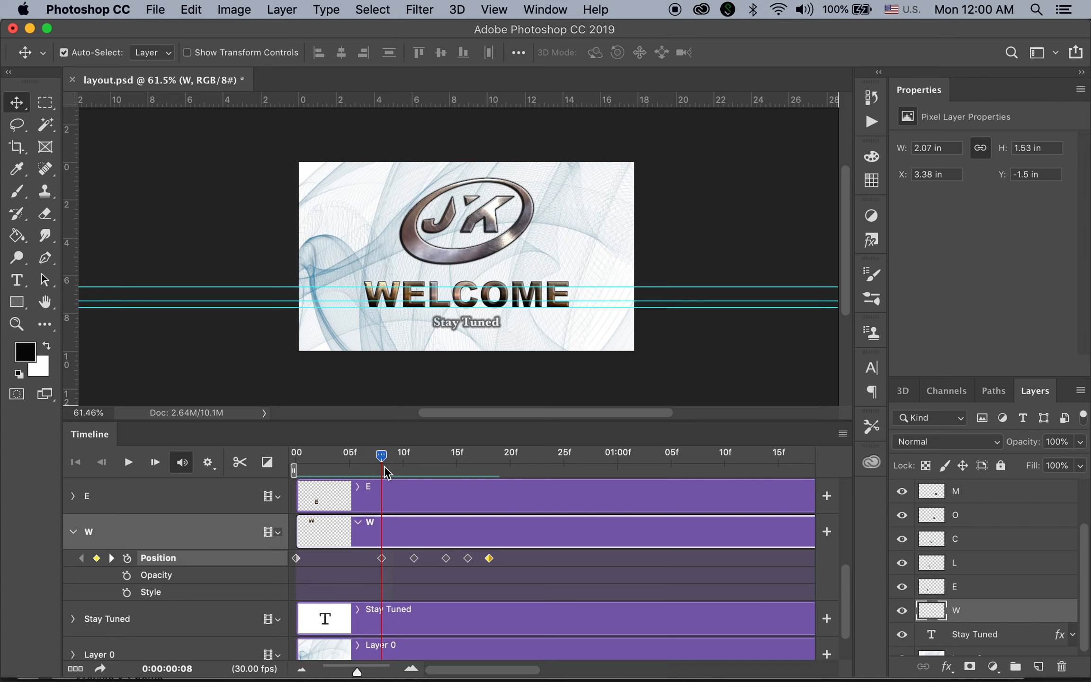
pyautogui.moveTo(387, 467); pyautogui.dragTo(412, 469)
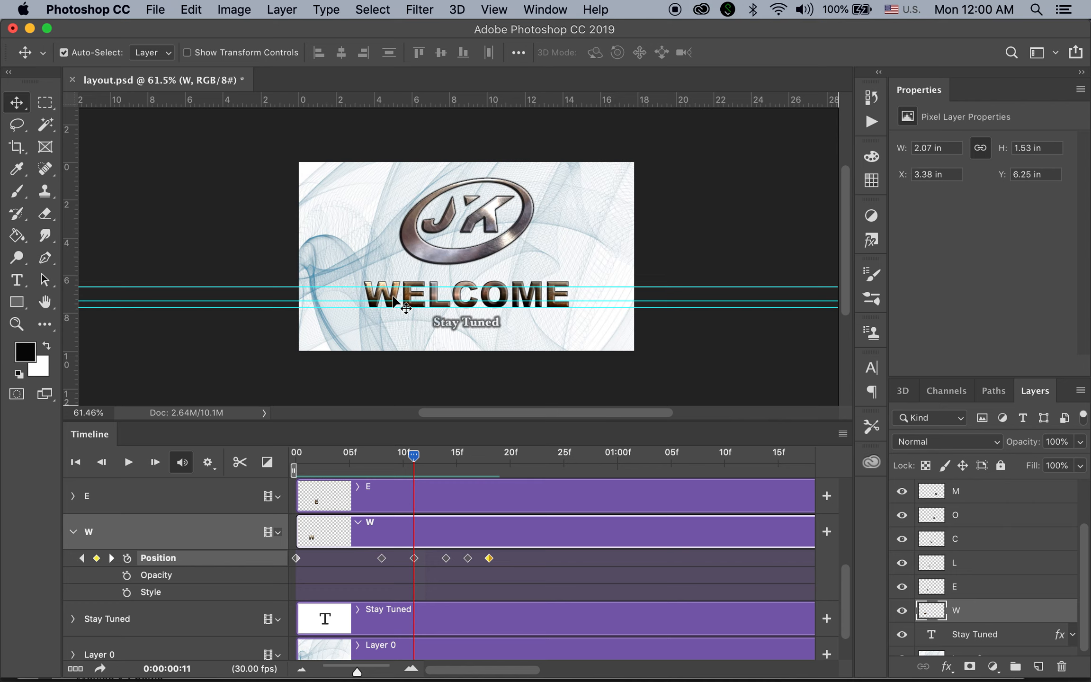
pyautogui.moveTo(387, 287); pyautogui.dragTo(495, 358)
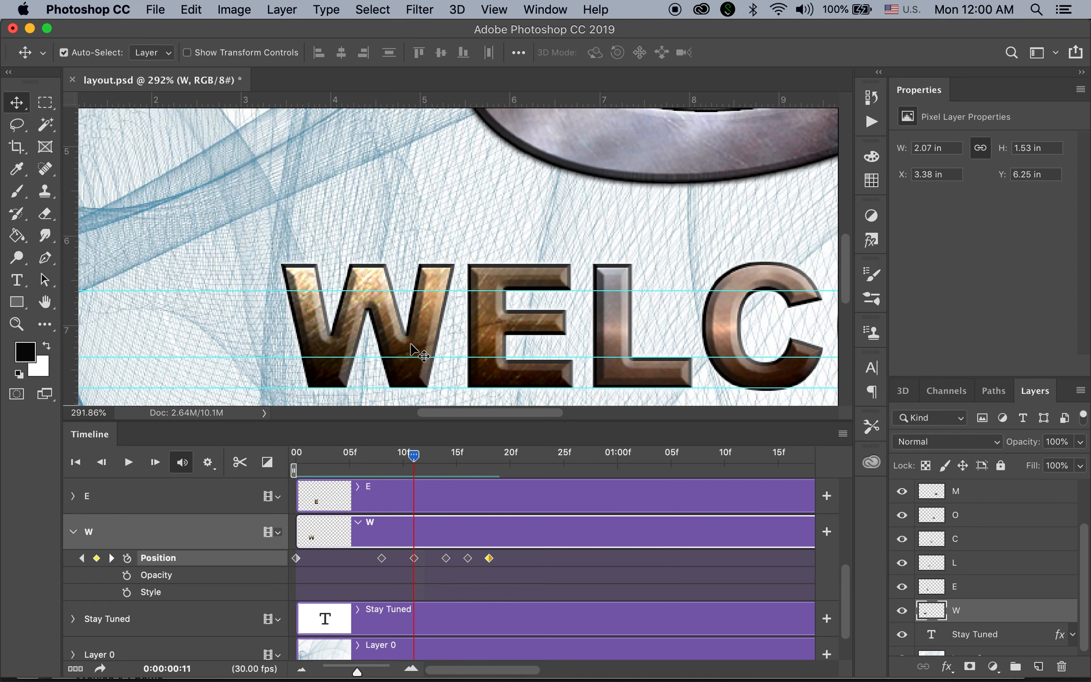
pyautogui.moveTo(414, 337); pyautogui.dragTo(417, 248)
pyautogui.press('Down')
pyautogui.press('Down')
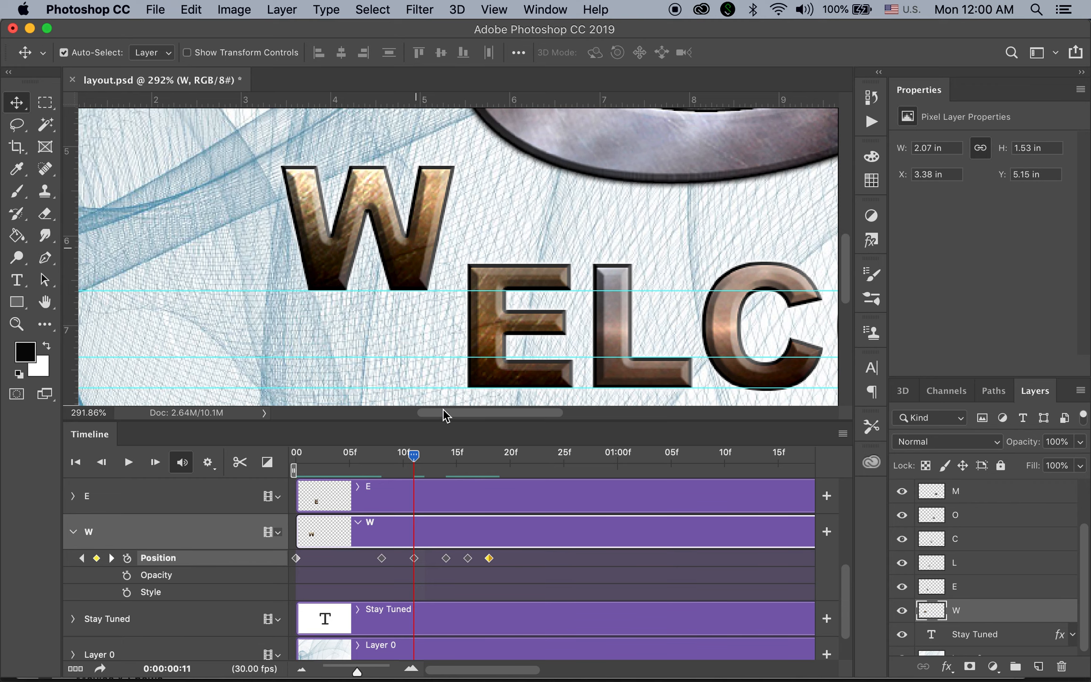
# - At frame 16, raise the W so its base sits on the middle guide, at about Y 5.9 in
pyautogui.moveTo(417, 459); pyautogui.dragTo(414, 492)
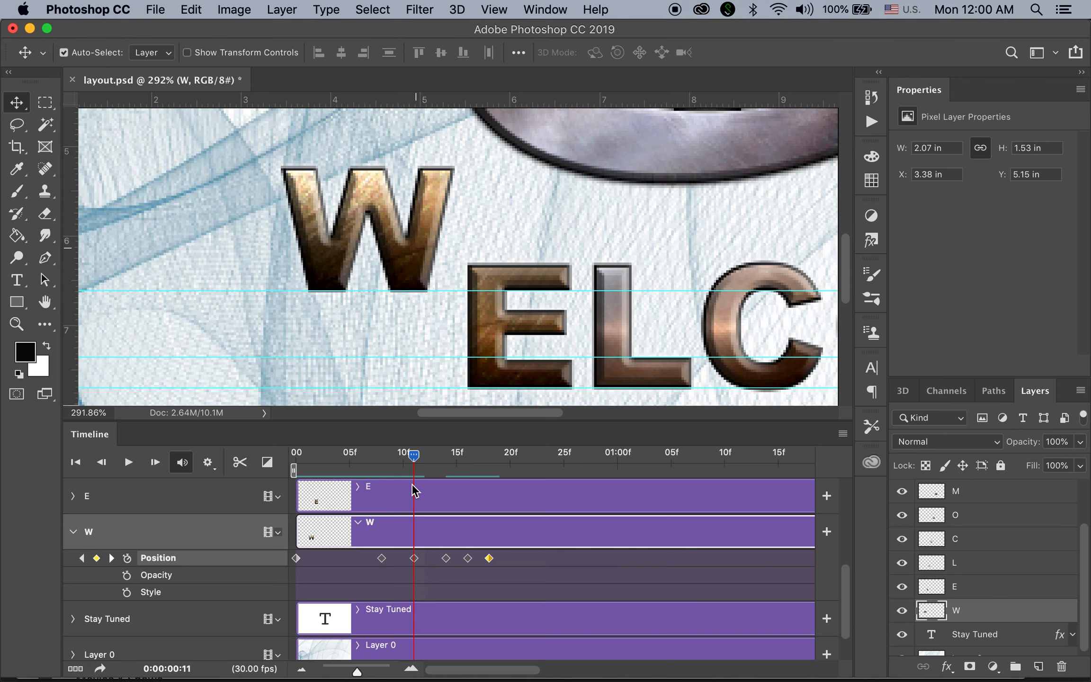
pyautogui.moveTo(419, 491); pyautogui.dragTo(470, 507)
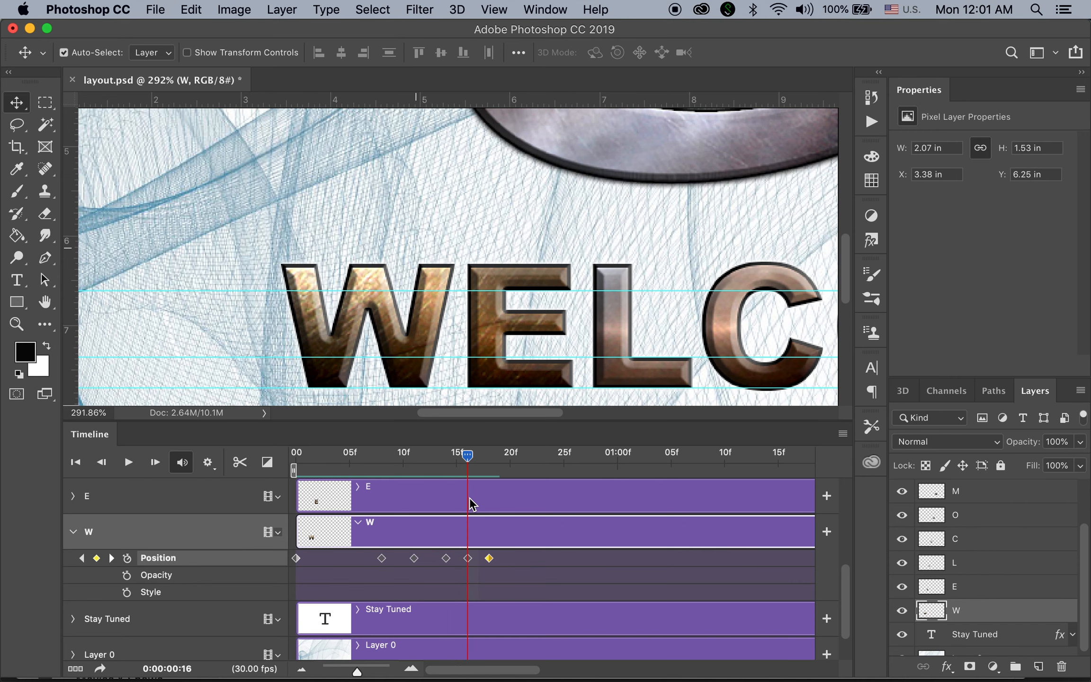
pyautogui.moveTo(417, 379); pyautogui.dragTo(419, 348)
pyautogui.press('Down')
pyautogui.press('Down')
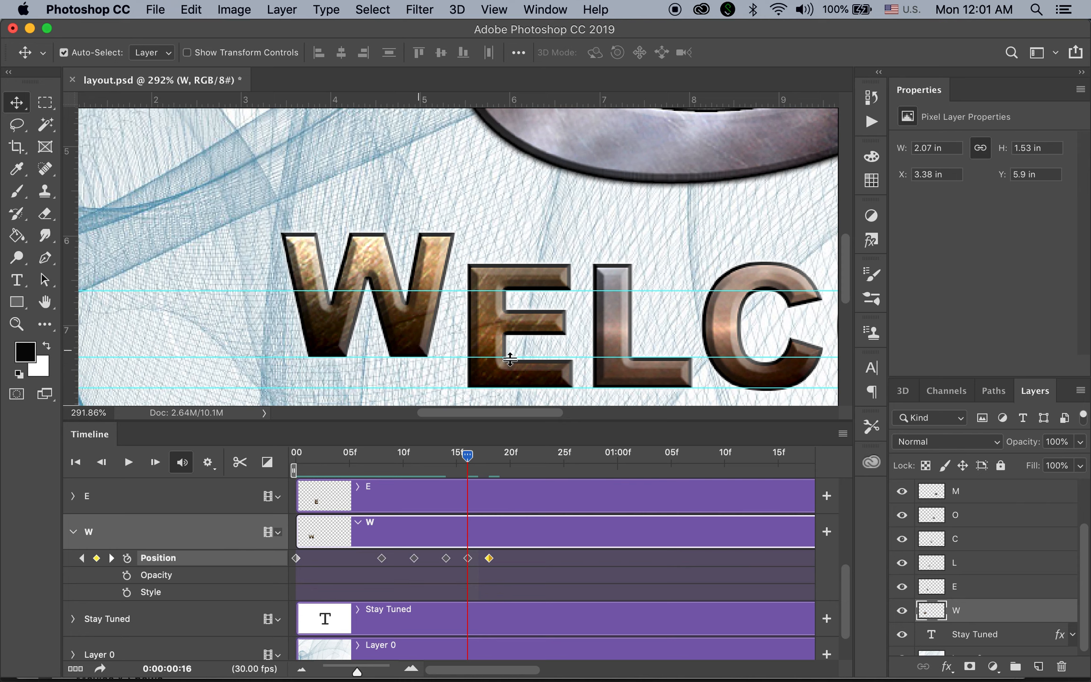
pyautogui.press('Up')
# - Play the animation several times from the start with the whole layout in view to check the W's bounce
pyautogui.moveTo(469, 457); pyautogui.dragTo(257, 450)
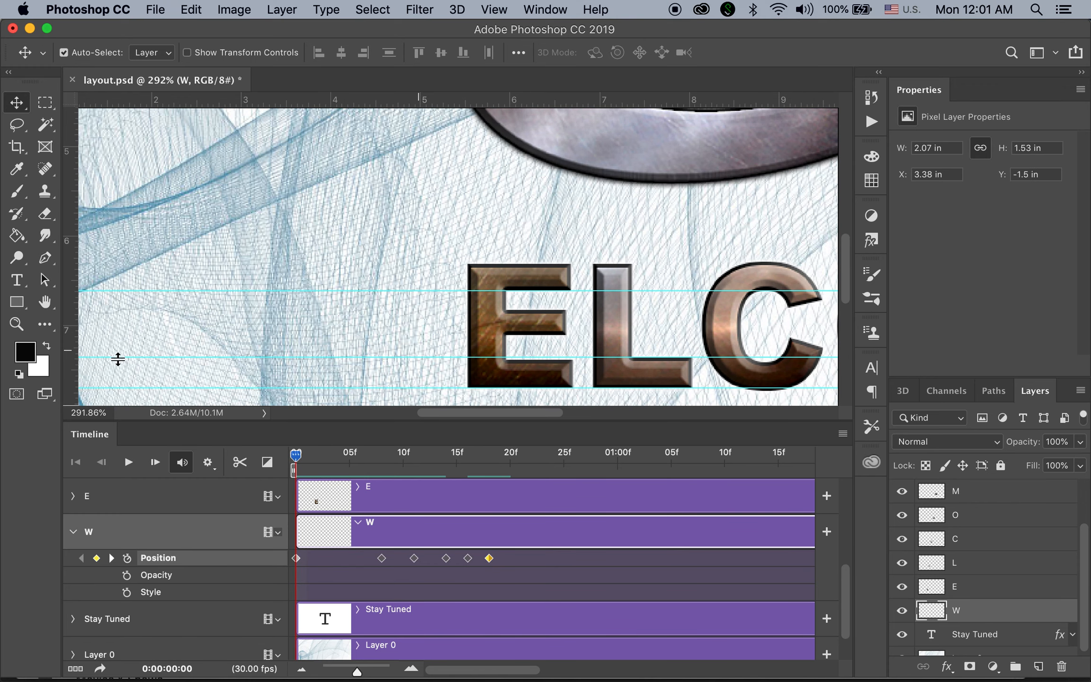
pyautogui.click(46, 304)
pyautogui.doubleClick(46, 304)
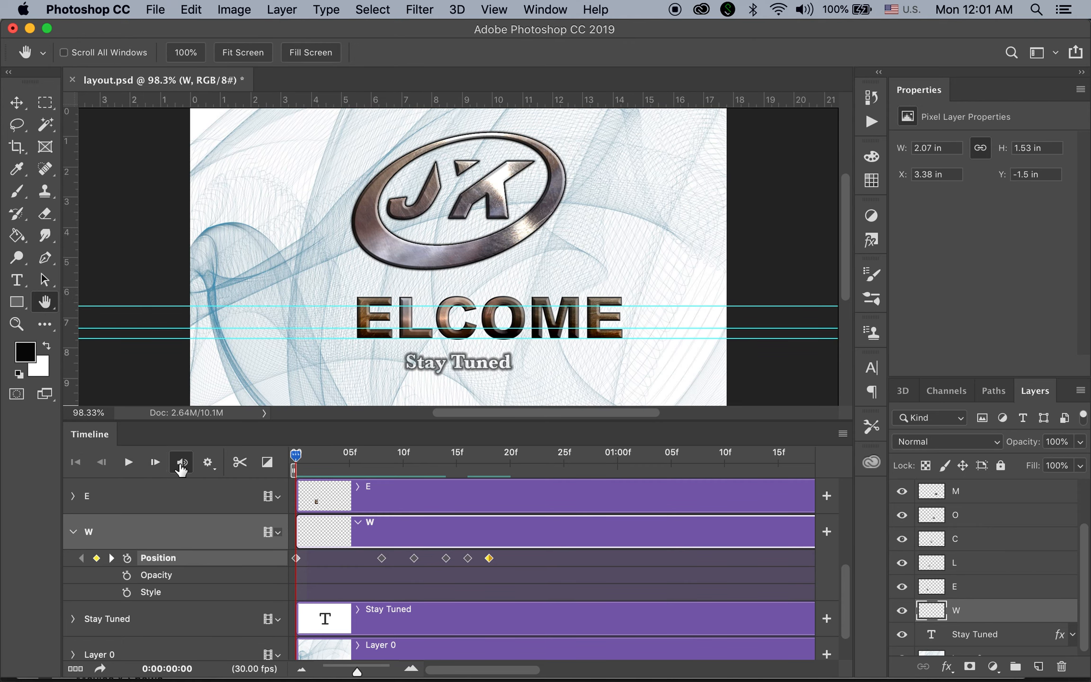
pyautogui.click(129, 463)
pyautogui.click(130, 464)
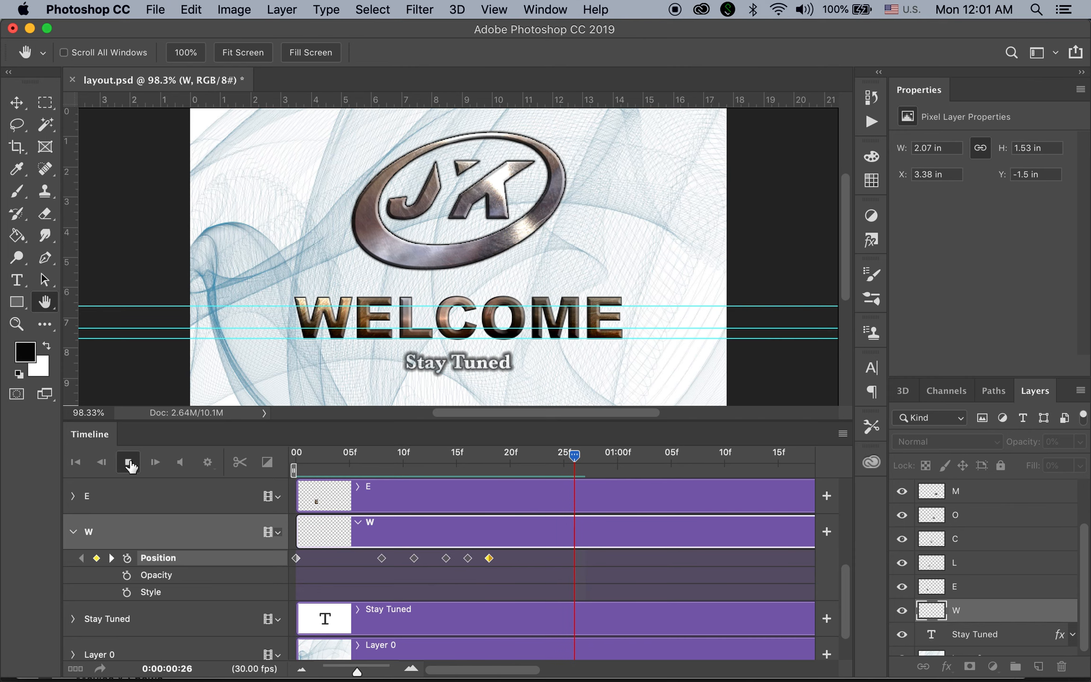
pyautogui.click(74, 463)
pyautogui.click(128, 463)
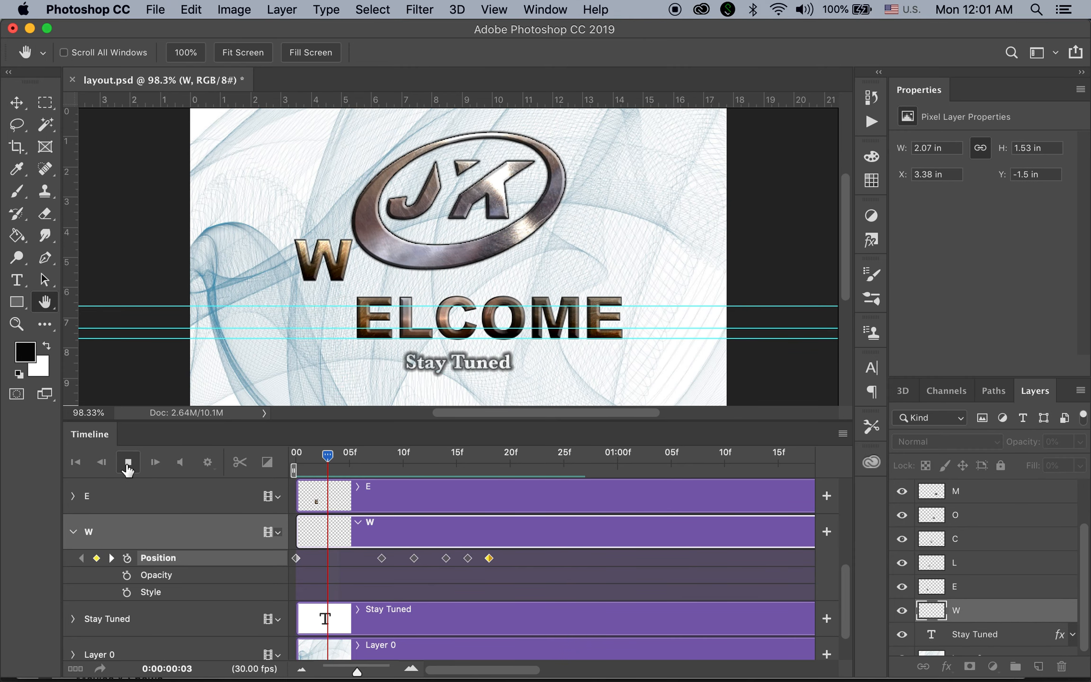
pyautogui.click(75, 463)
pyautogui.click(127, 462)
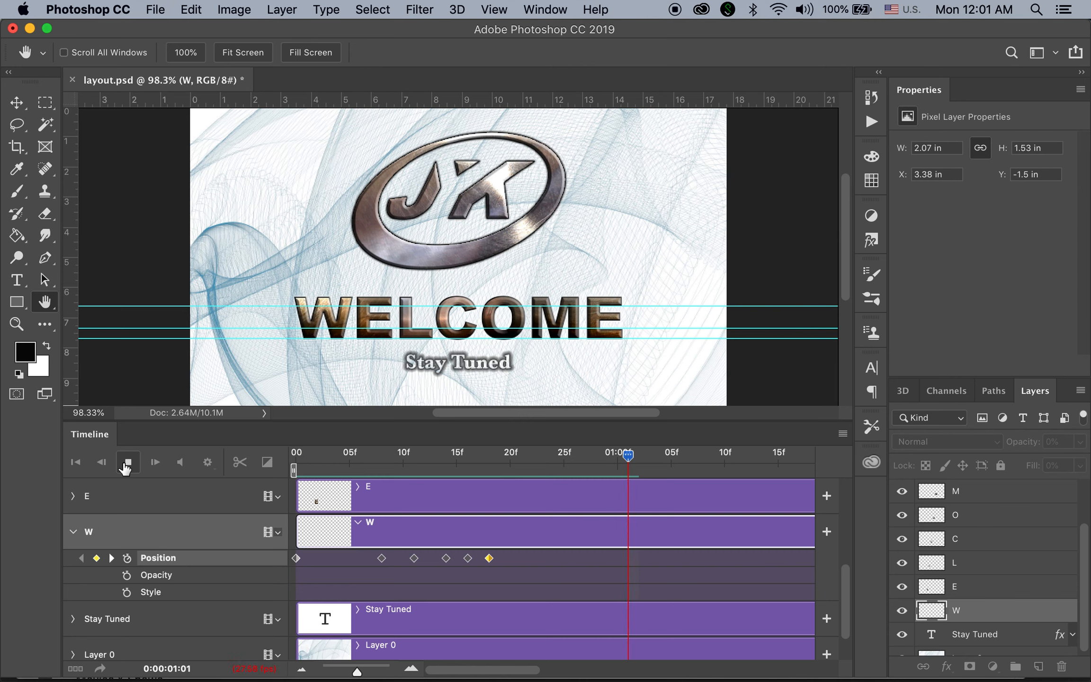
pyautogui.click(126, 463)
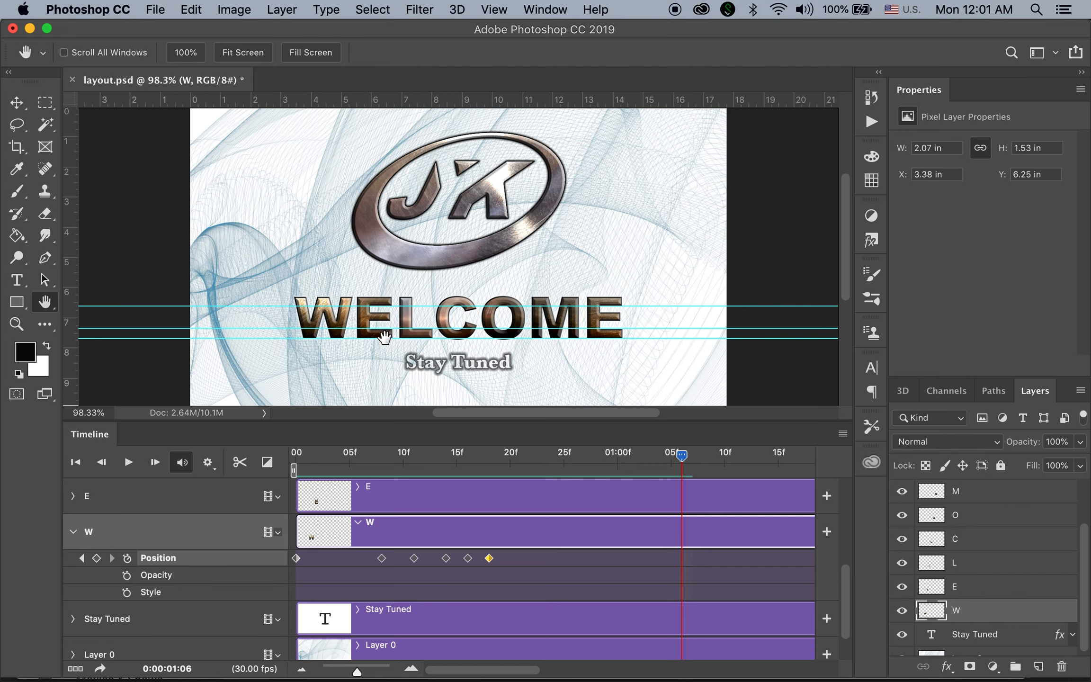
# - Collapse the W track, expand the E layer's track and enable Position keyframing for E at frame 2
pyautogui.click(73, 532)
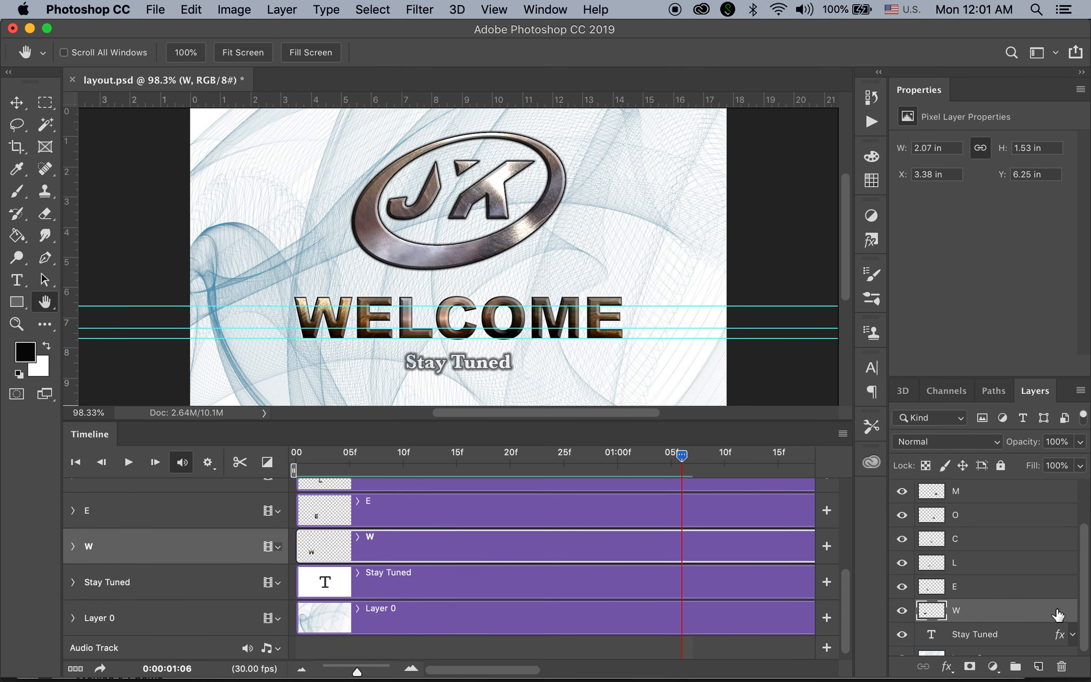
pyautogui.click(989, 590)
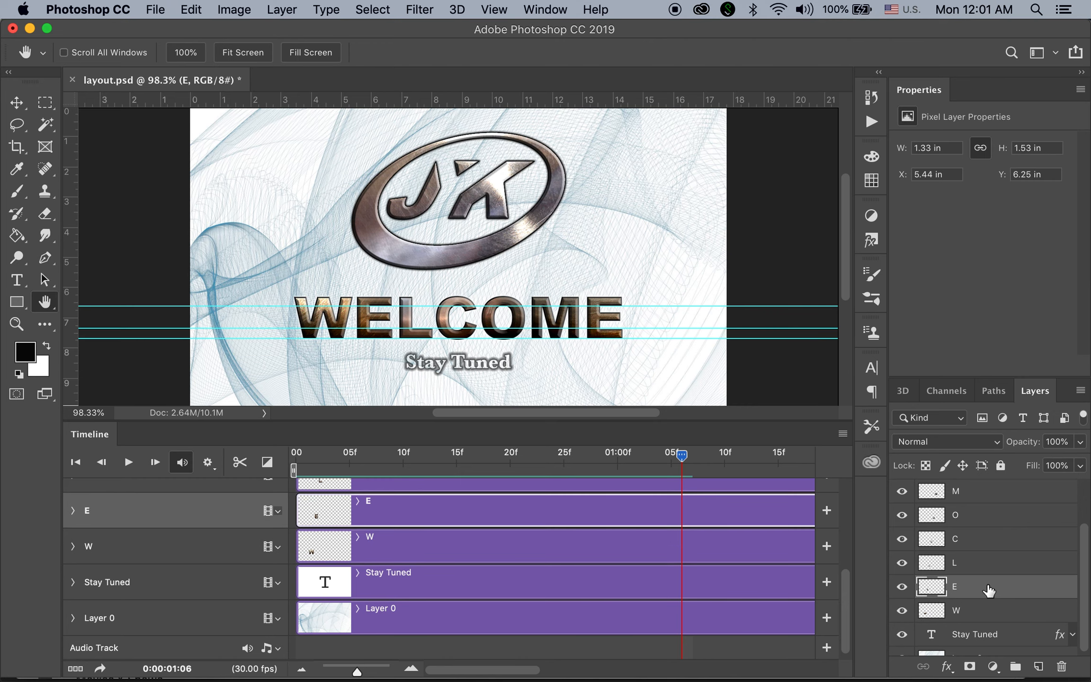
pyautogui.click(73, 510)
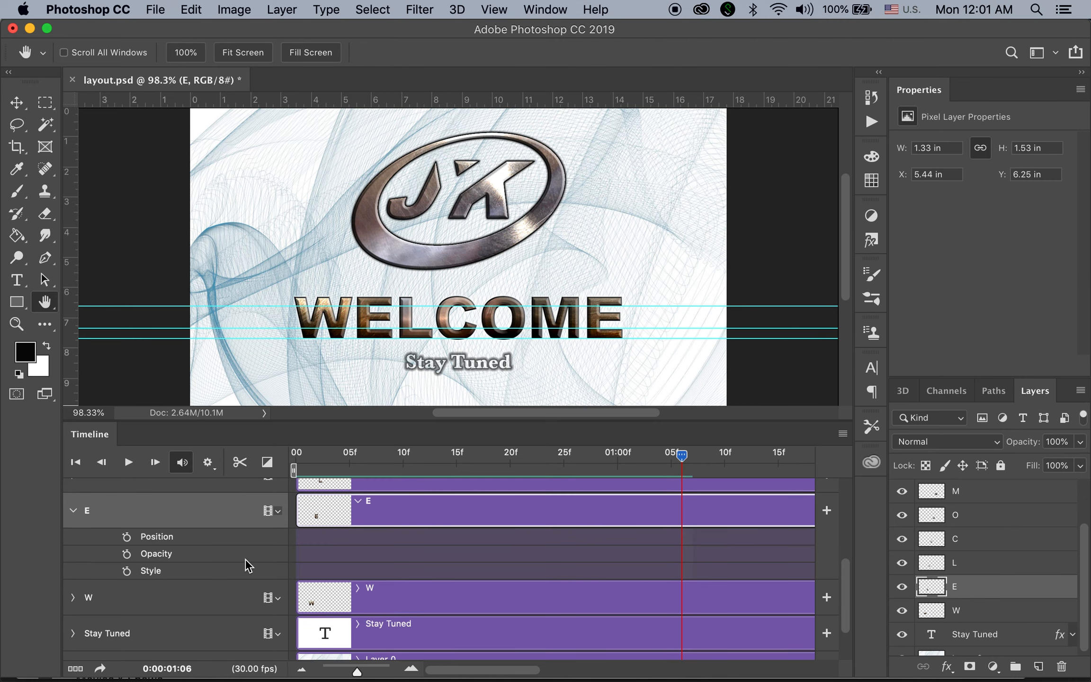
pyautogui.moveTo(682, 456); pyautogui.dragTo(564, 456)
pyautogui.moveTo(489, 462); pyautogui.dragTo(294, 457)
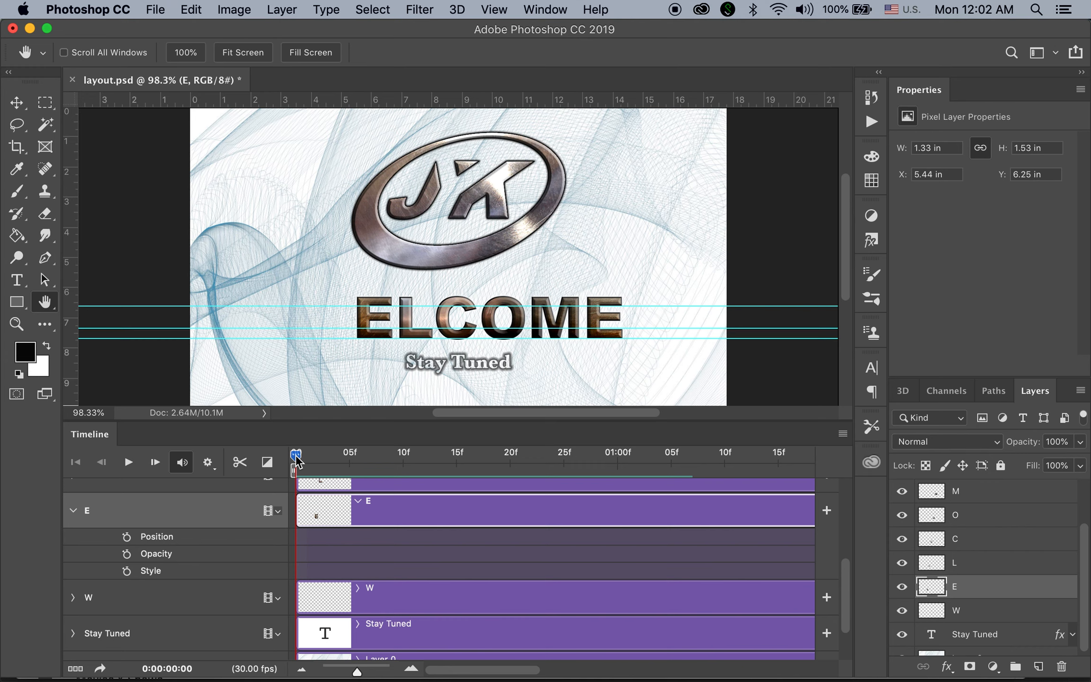
pyautogui.moveTo(297, 462); pyautogui.dragTo(315, 467)
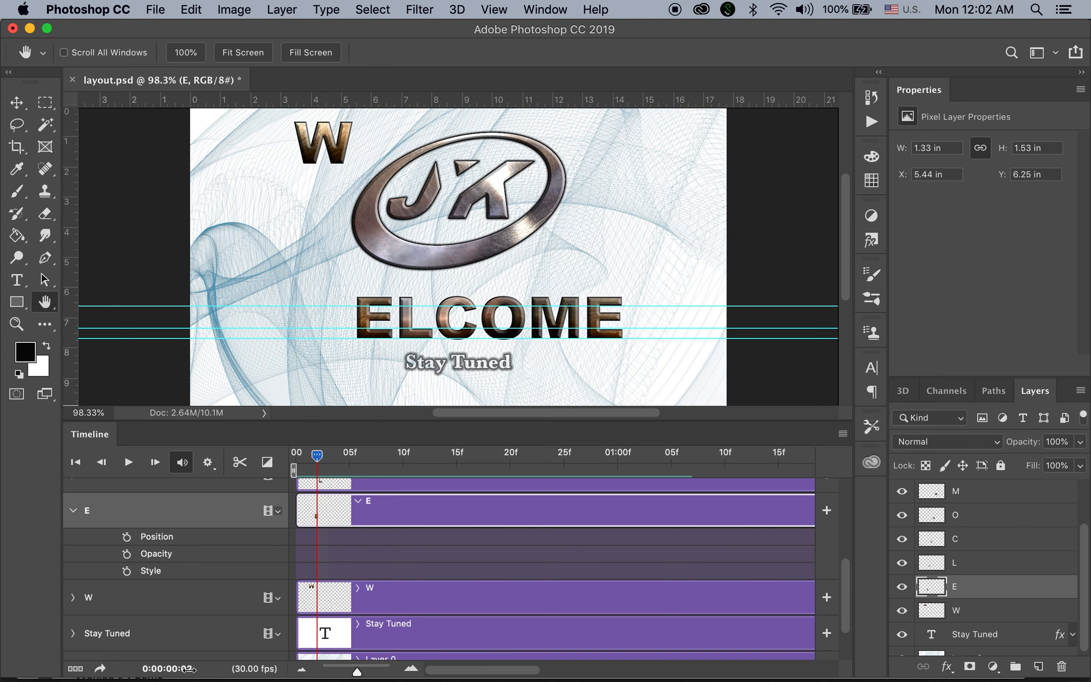
pyautogui.click(127, 537)
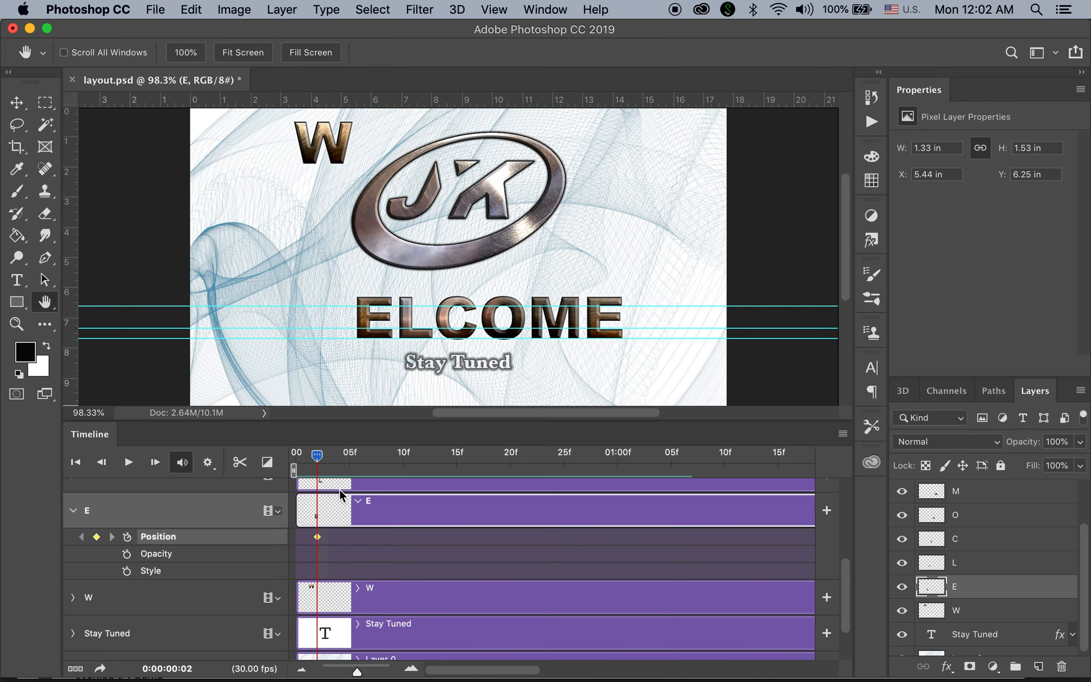
# - Add Position keyframes to the E layer at frames 10, 13, 16, 18 and 20
pyautogui.moveTo(320, 461); pyautogui.dragTo(401, 485)
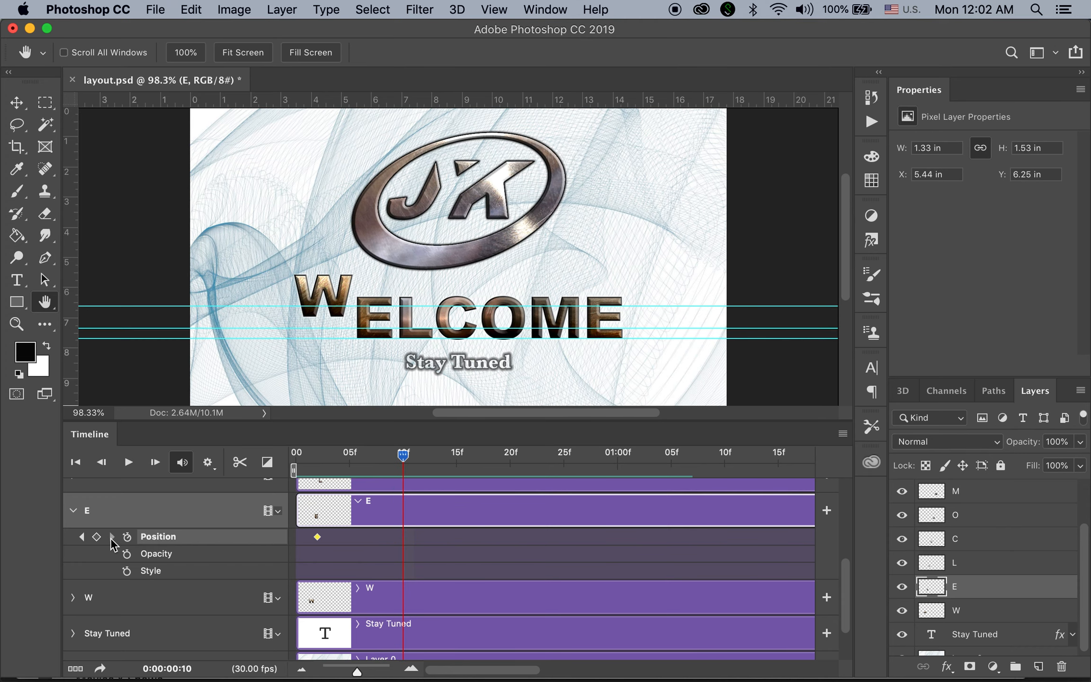
pyautogui.click(96, 537)
pyautogui.moveTo(406, 461); pyautogui.dragTo(433, 464)
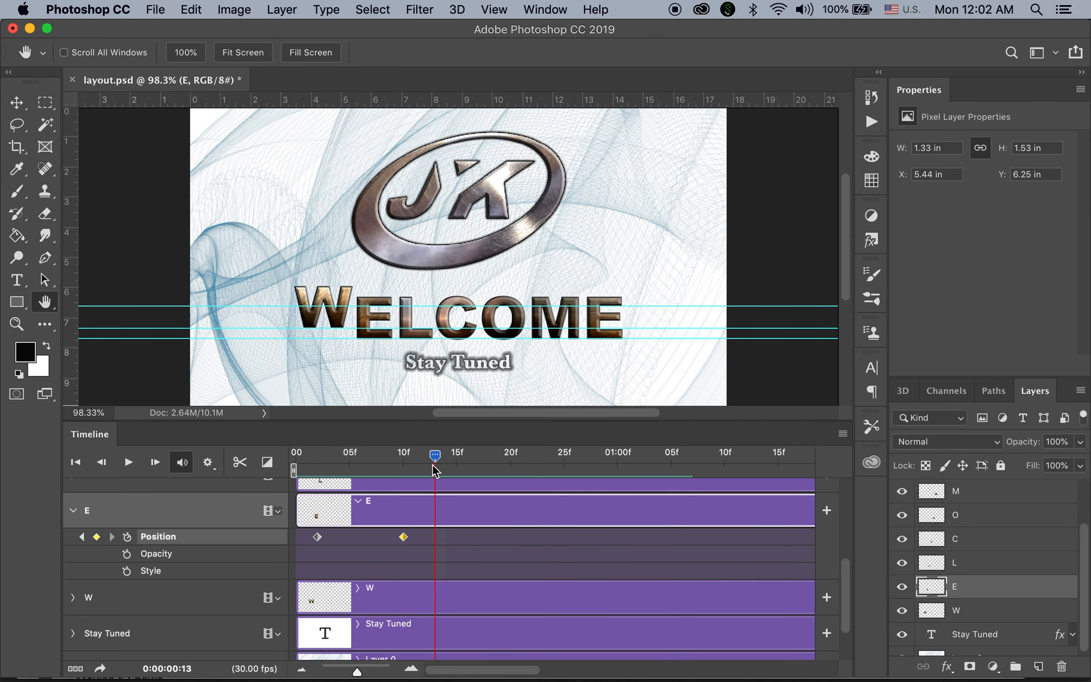
pyautogui.click(97, 537)
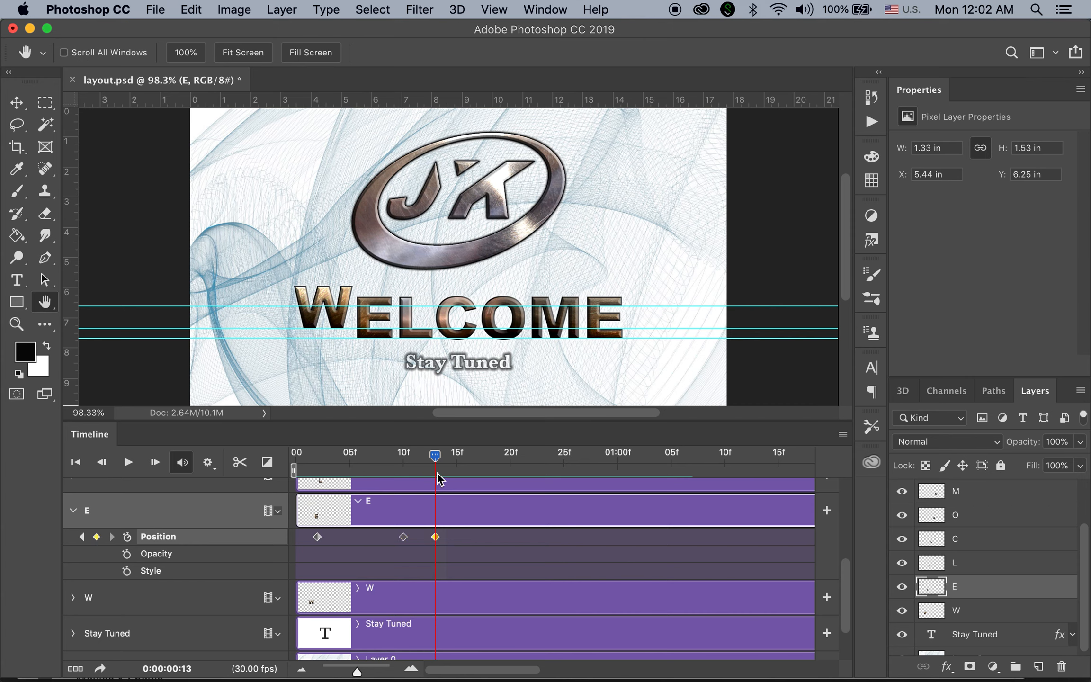
pyautogui.moveTo(437, 458); pyautogui.dragTo(468, 462)
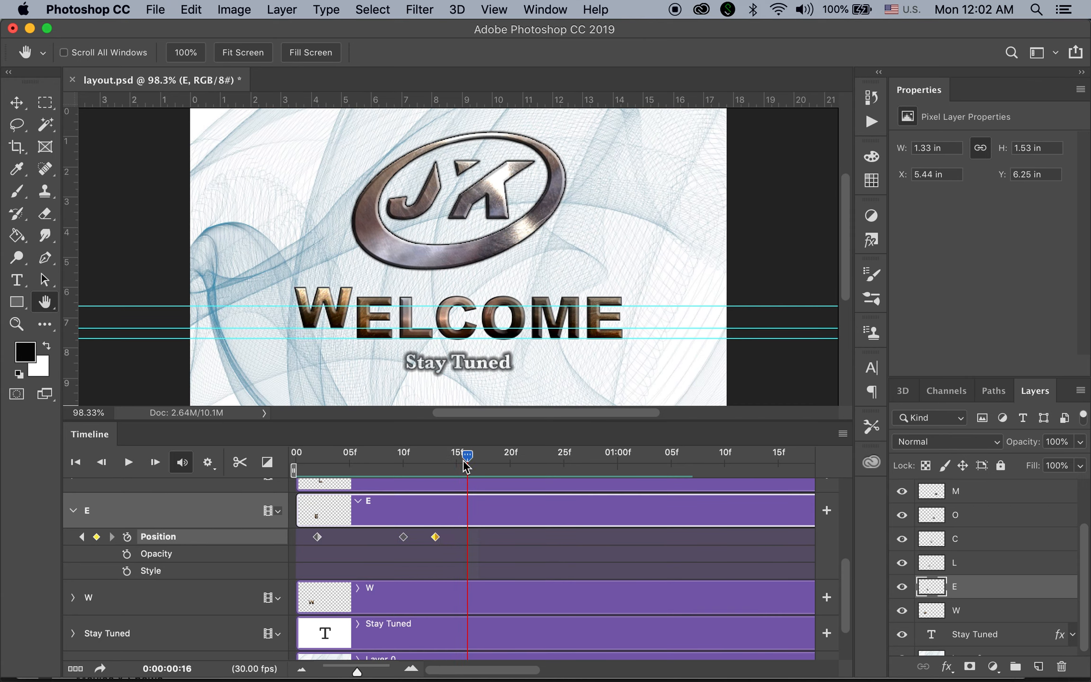
pyautogui.click(98, 538)
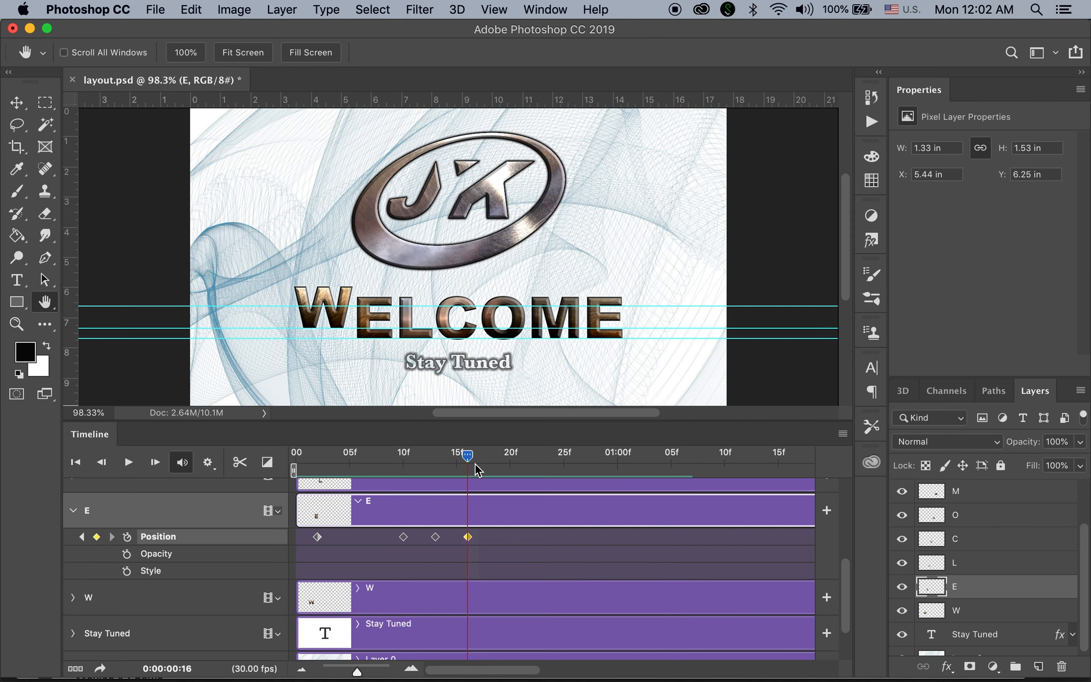
pyautogui.moveTo(468, 458); pyautogui.dragTo(490, 464)
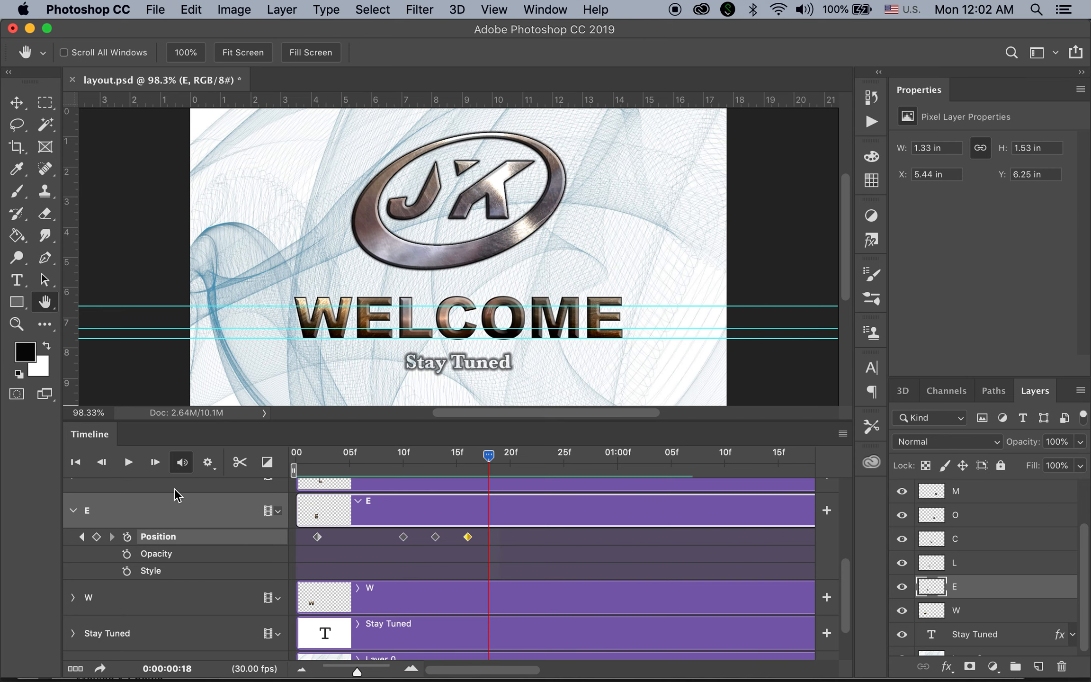
pyautogui.click(97, 537)
pyautogui.moveTo(490, 457); pyautogui.dragTo(510, 464)
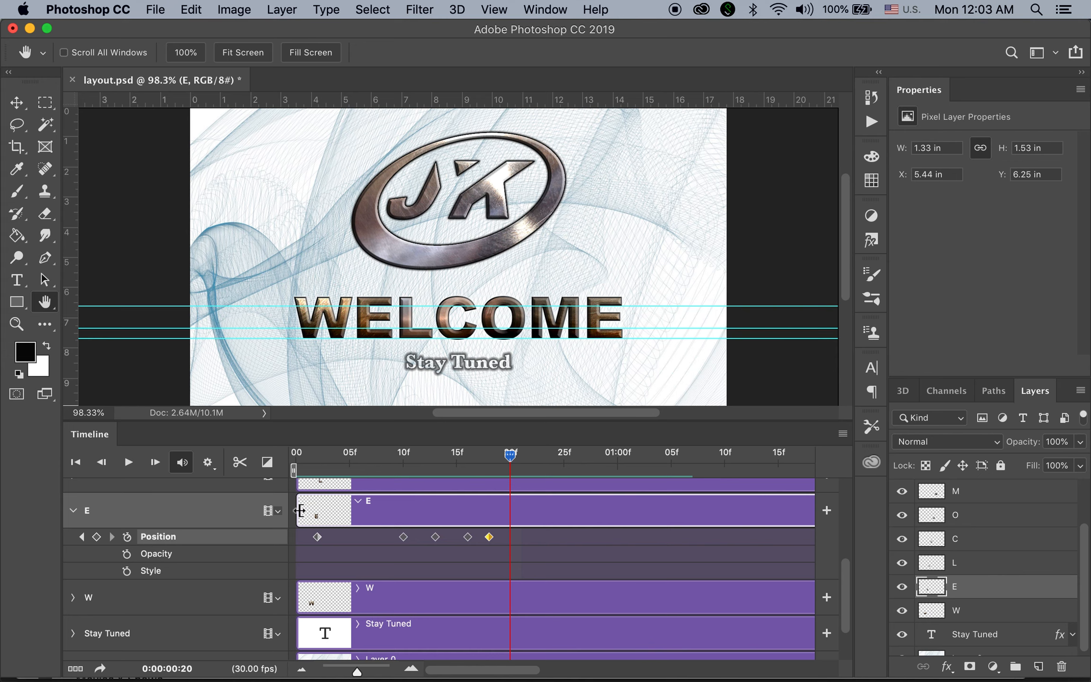
pyautogui.click(97, 537)
# - At the E layer's first keyframe on frame 2, move the letter E straight up off the canvas
pyautogui.moveTo(489, 458); pyautogui.dragTo(318, 494)
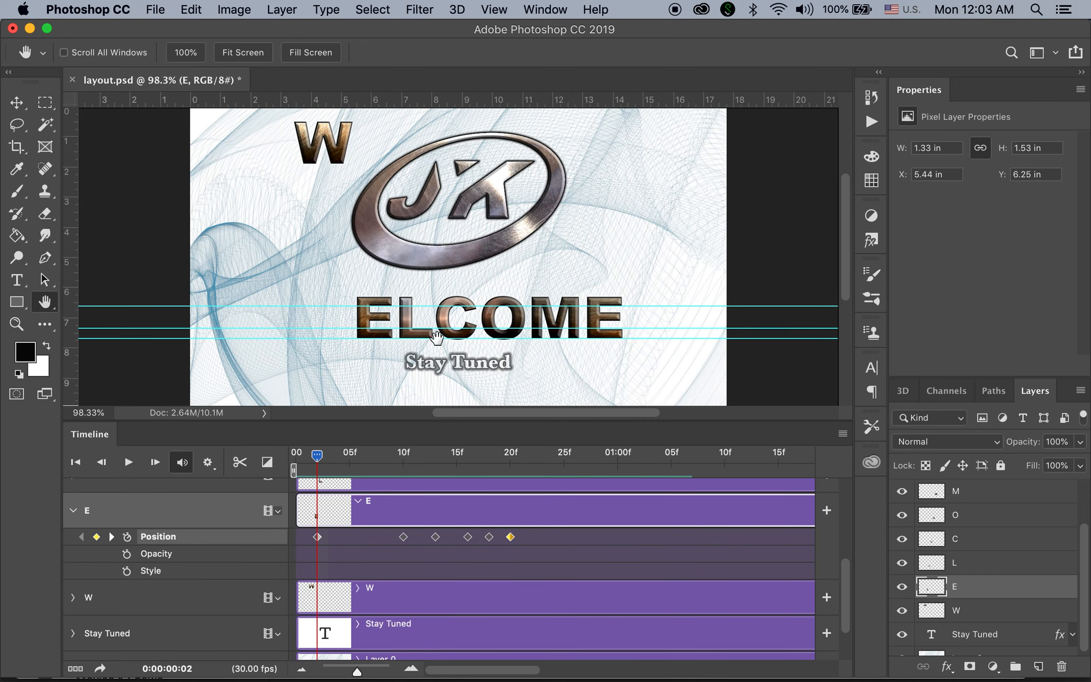
pyautogui.moveTo(478, 332); pyautogui.dragTo(445, 315)
pyautogui.click(17, 102)
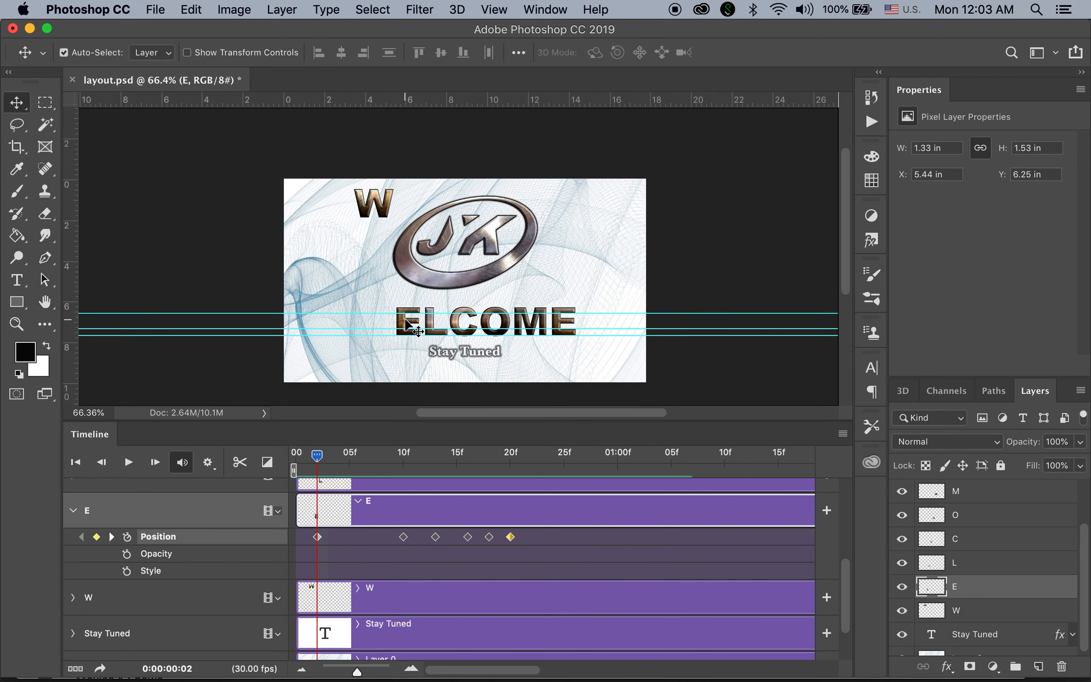
pyautogui.moveTo(406, 326); pyautogui.dragTo(406, 167)
# - At frame 13, raise the E so its base sits on the upper guide, at about Y 5.17 in
pyautogui.moveTo(317, 467); pyautogui.dragTo(436, 474)
pyautogui.moveTo(400, 328); pyautogui.dragTo(534, 400)
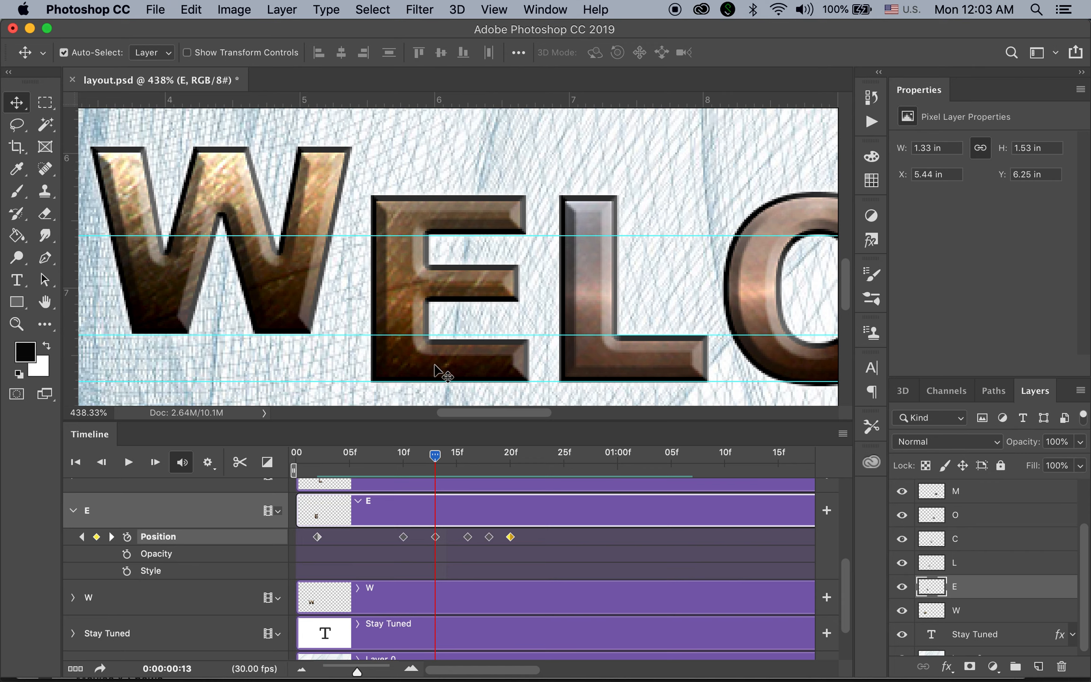
pyautogui.moveTo(441, 376); pyautogui.dragTo(441, 235)
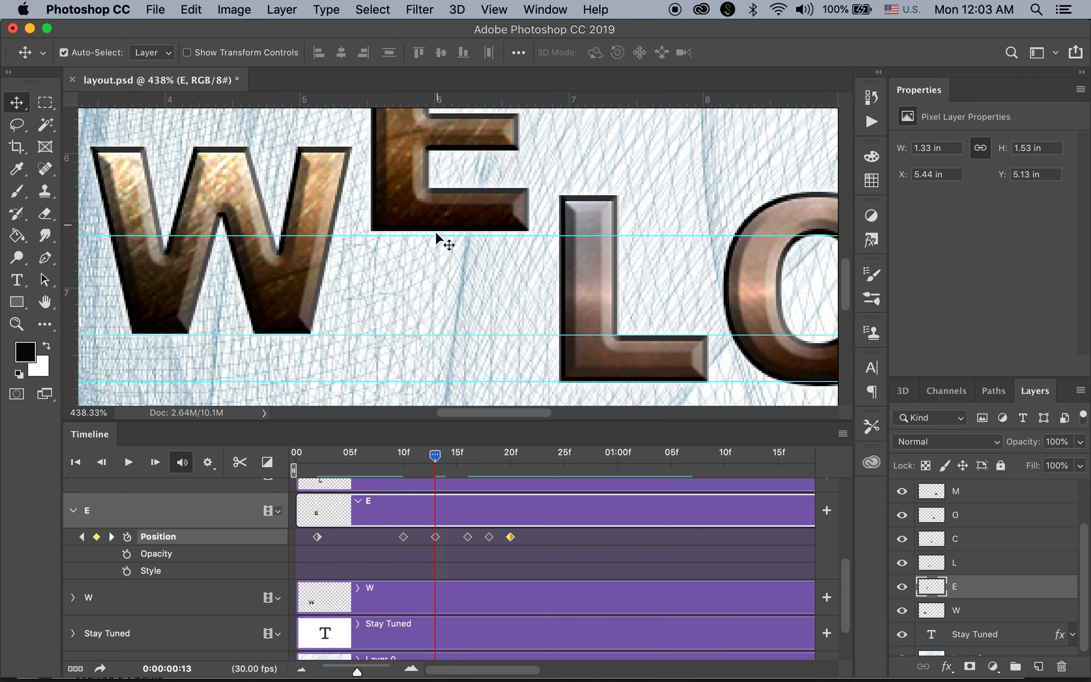
pyautogui.press('Up')
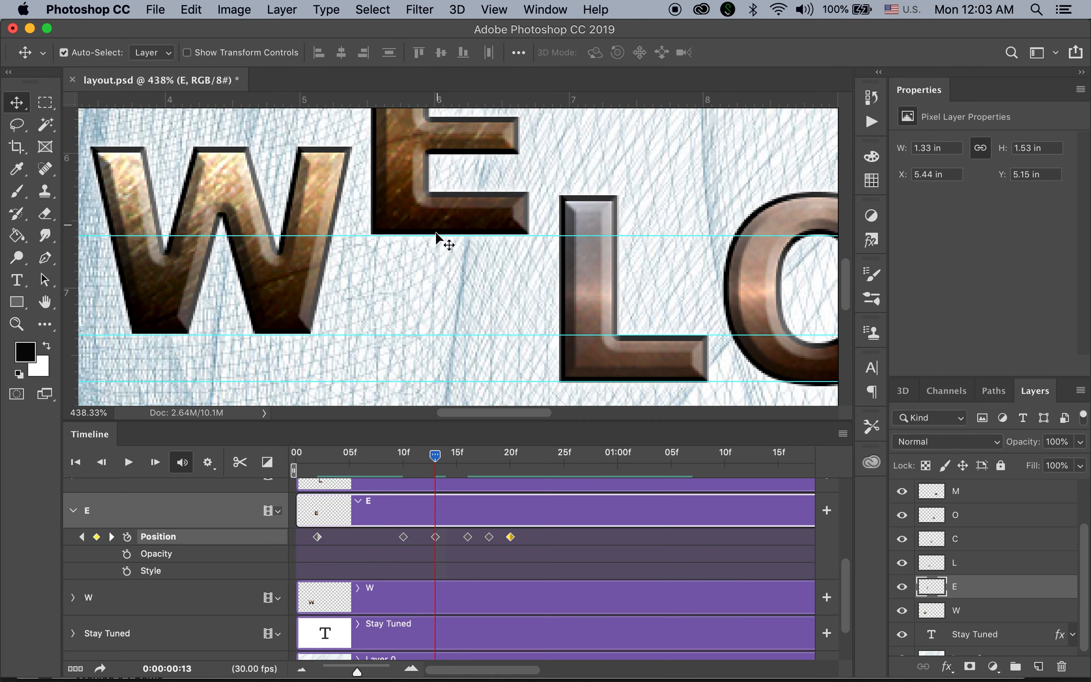
pyautogui.press('Down')
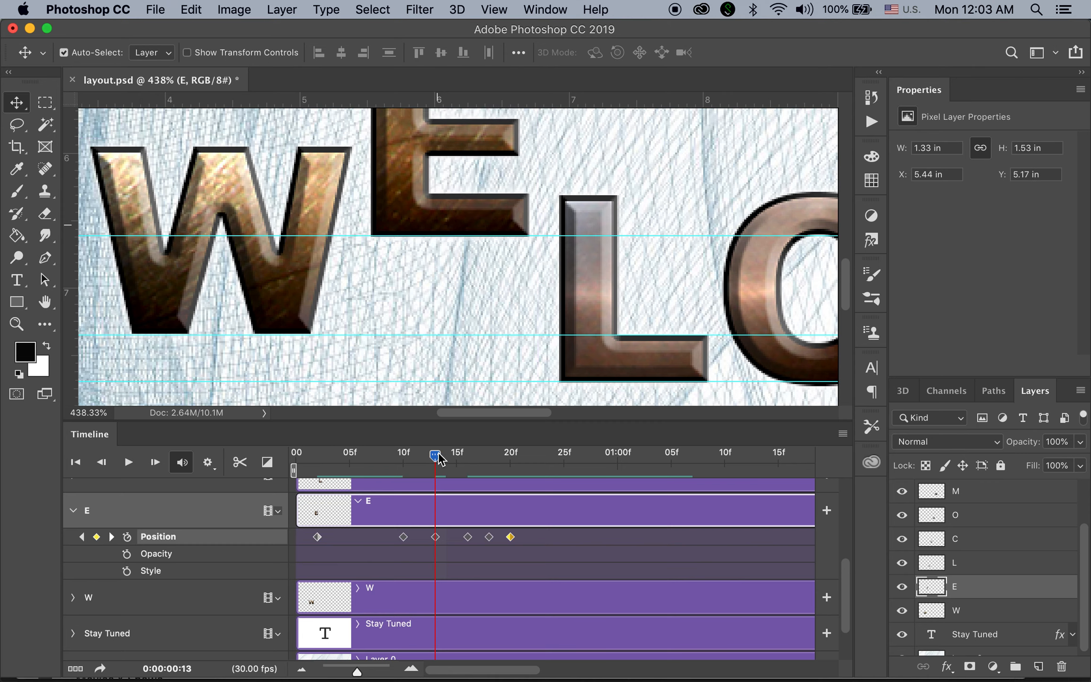
# - At frame 18, raise the E so its base sits on the middle guide, at about Y 5.9 in
pyautogui.moveTo(436, 458); pyautogui.dragTo(488, 468)
pyautogui.moveTo(503, 372); pyautogui.dragTo(500, 328)
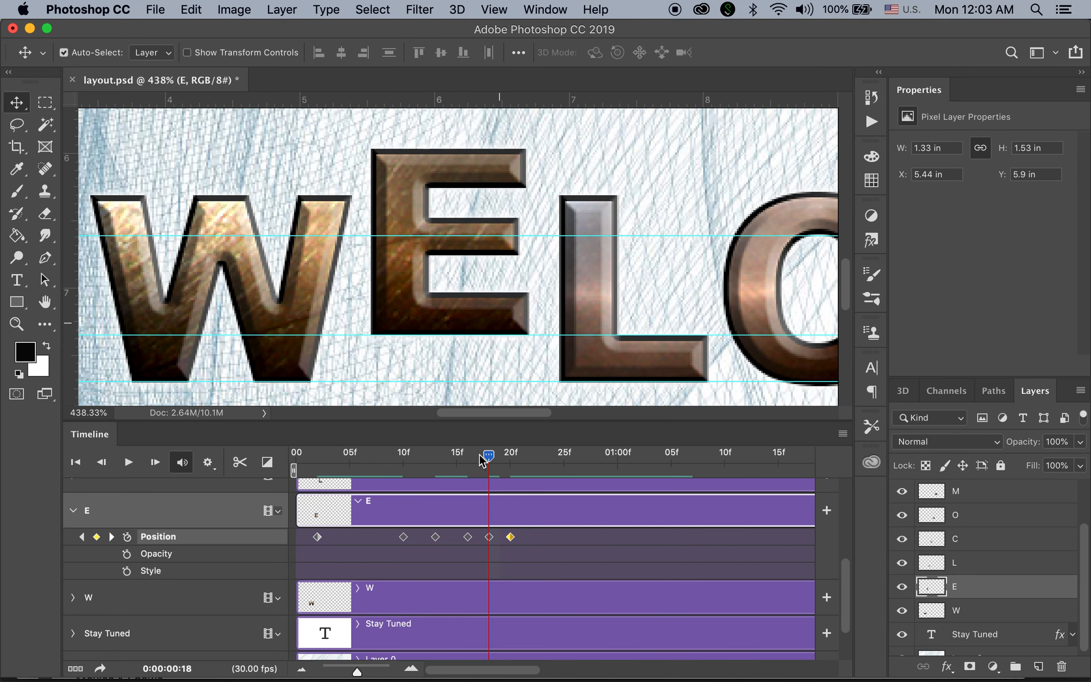
pyautogui.click(514, 465)
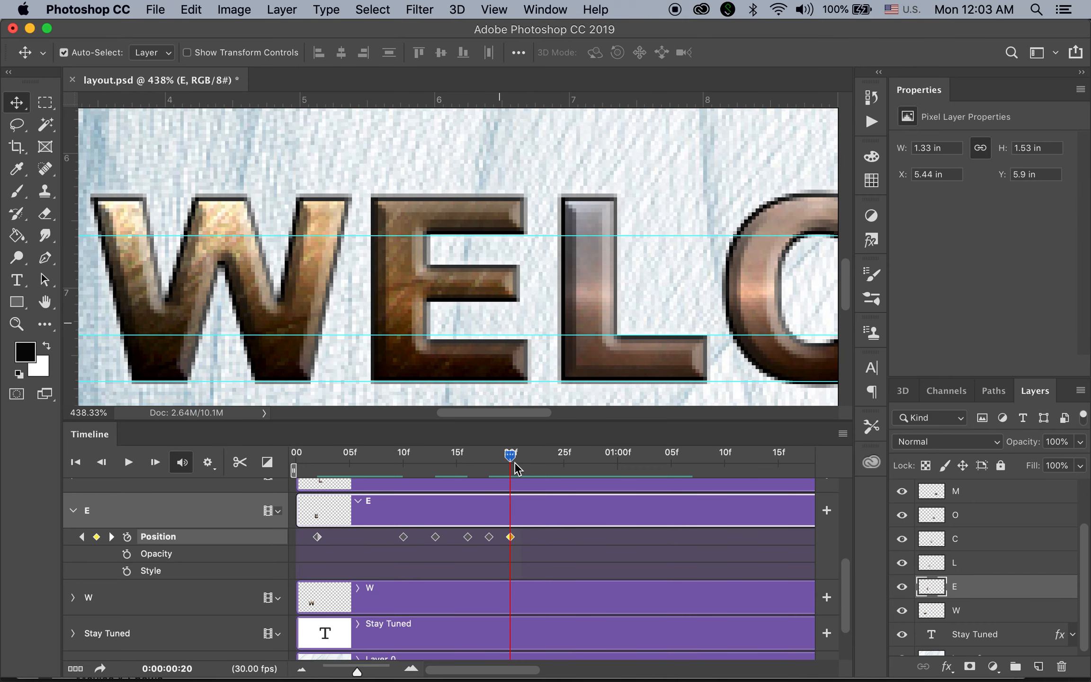
# - Fit the canvas in view and play the animation from the first frame twice to check the W and E bounces
pyautogui.press('h')
pyautogui.press('super+0')
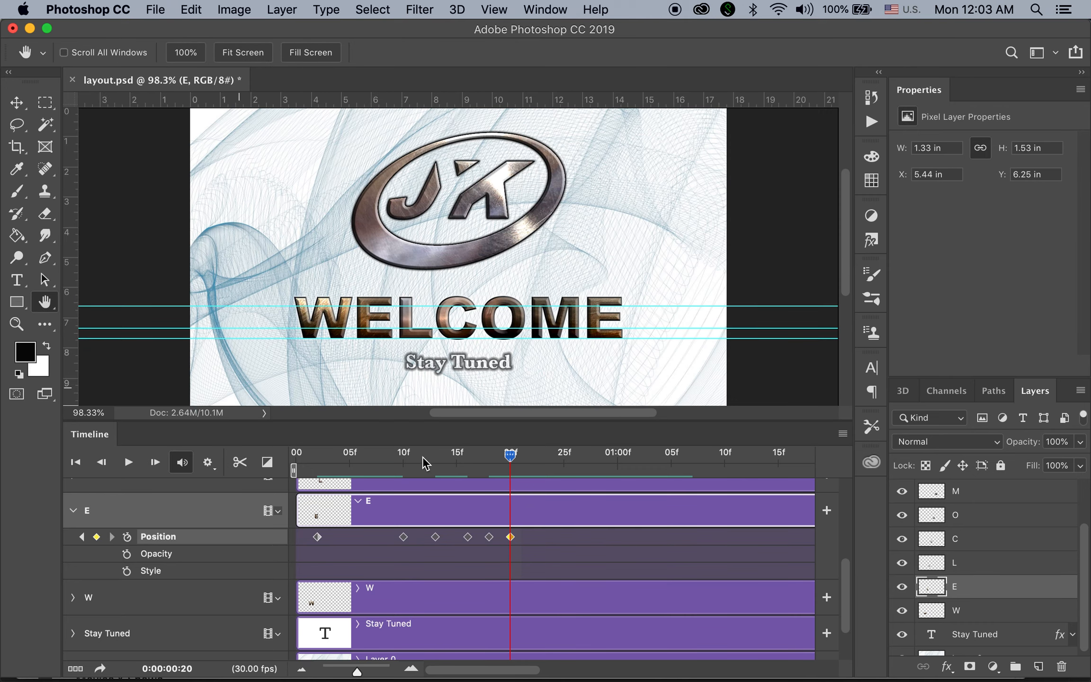
pyautogui.moveTo(510, 456); pyautogui.dragTo(182, 441)
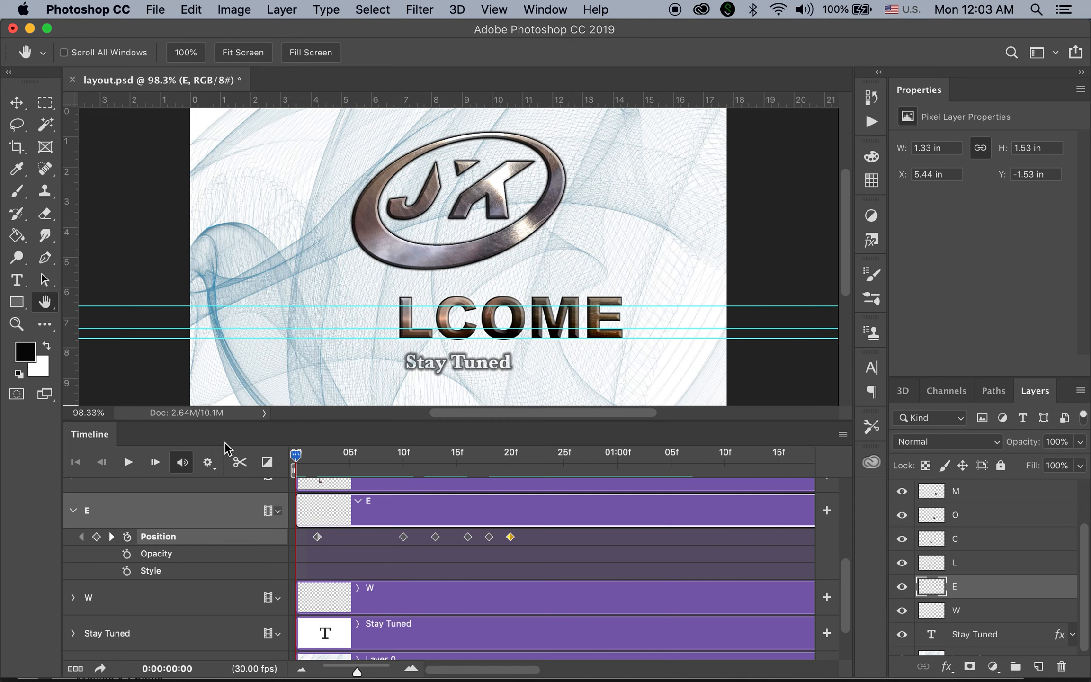
pyautogui.click(123, 464)
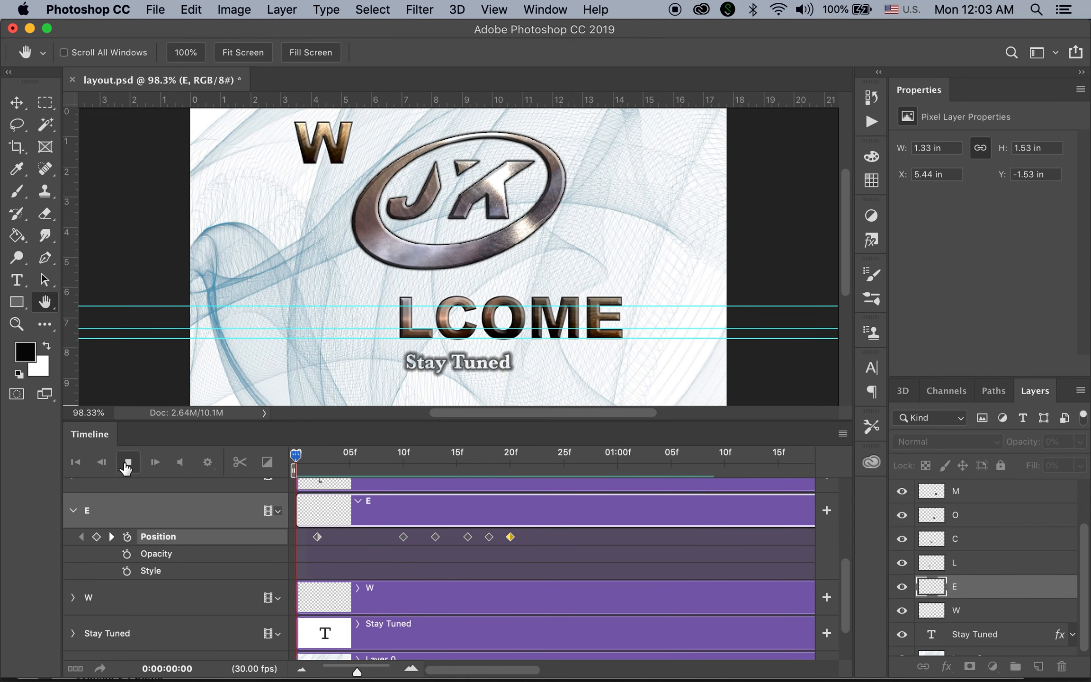
pyautogui.click(126, 466)
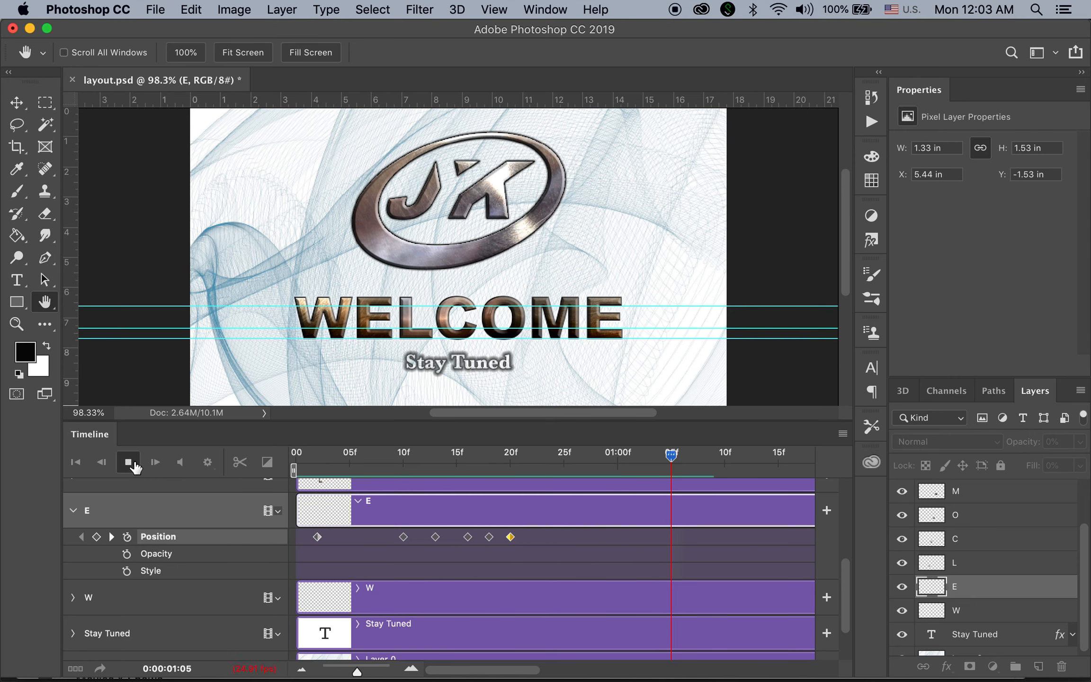
pyautogui.click(76, 467)
pyautogui.click(128, 464)
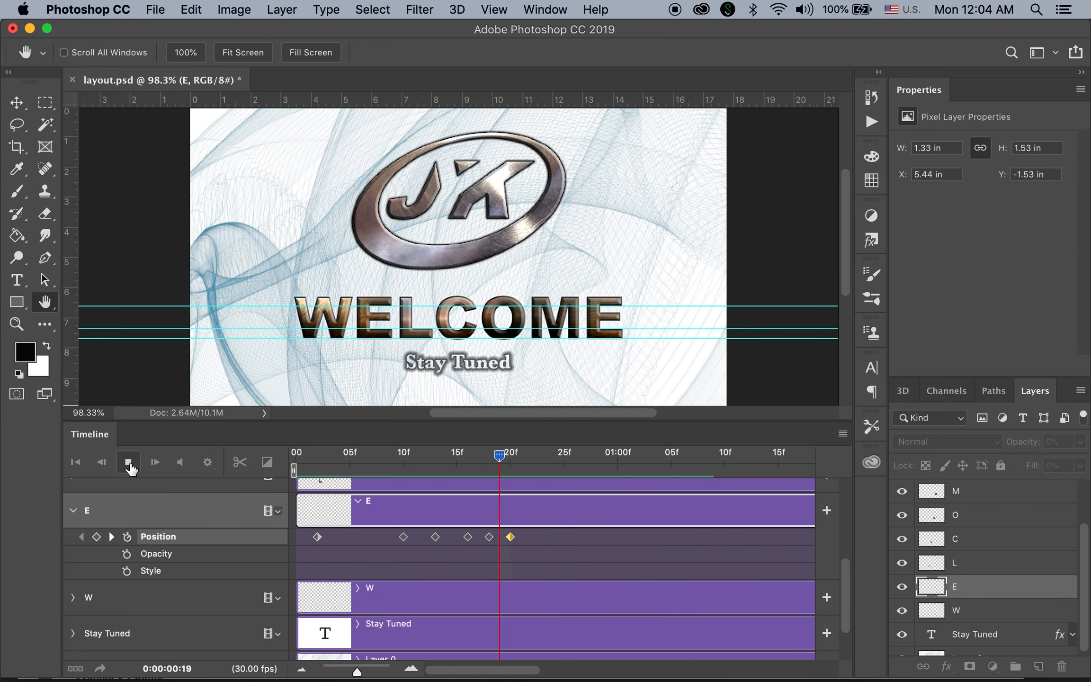
pyautogui.click(129, 465)
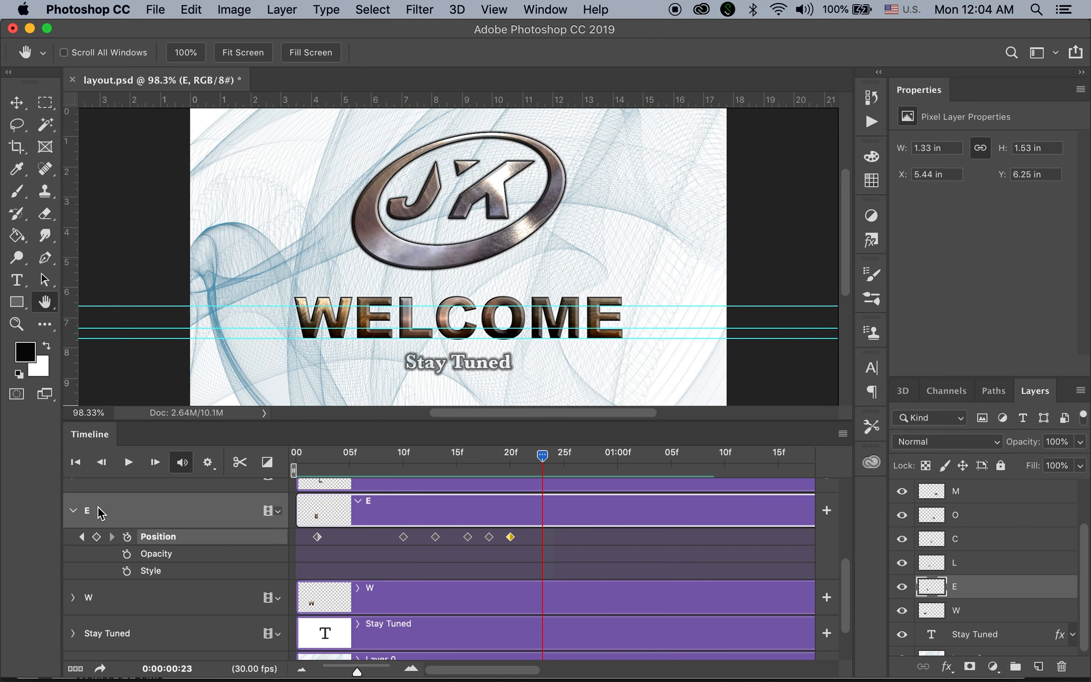
# - Collapse the E track, expand the L layer's track and enable Position keyframing for L at frame 4
pyautogui.click(74, 511)
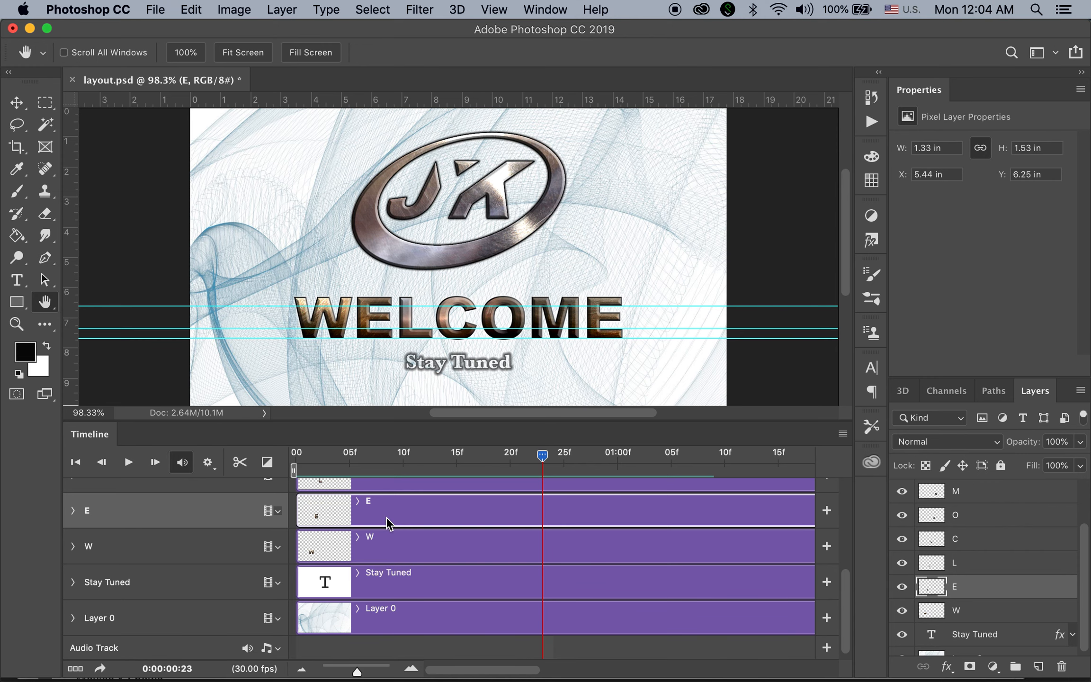
pyautogui.scroll(1, 849, 604)
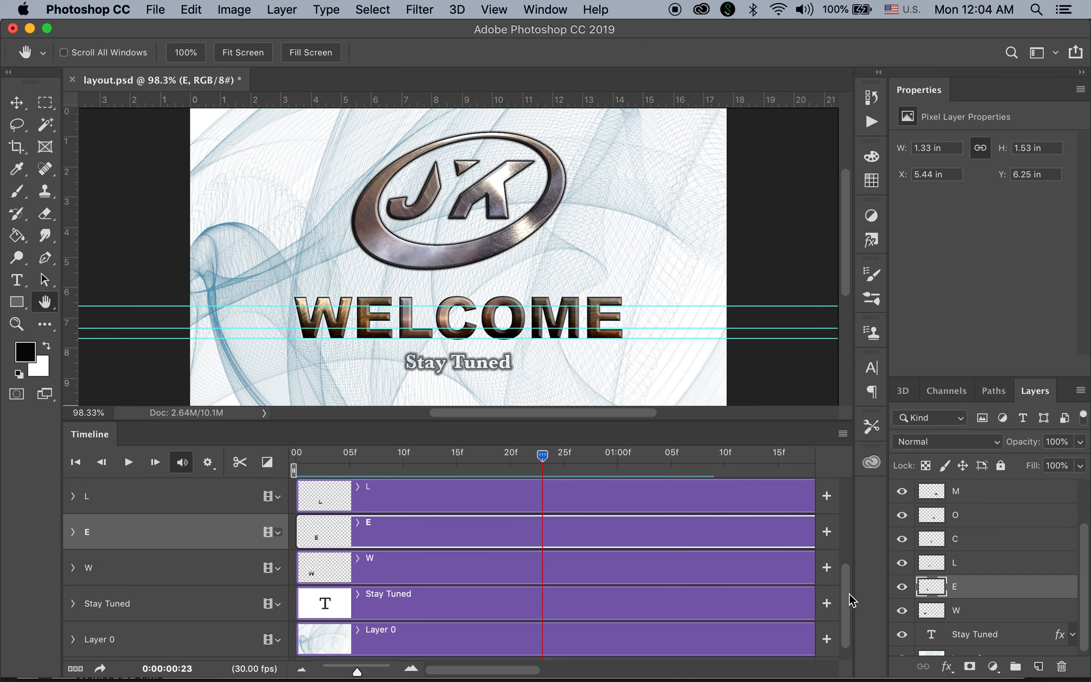
pyautogui.click(1020, 569)
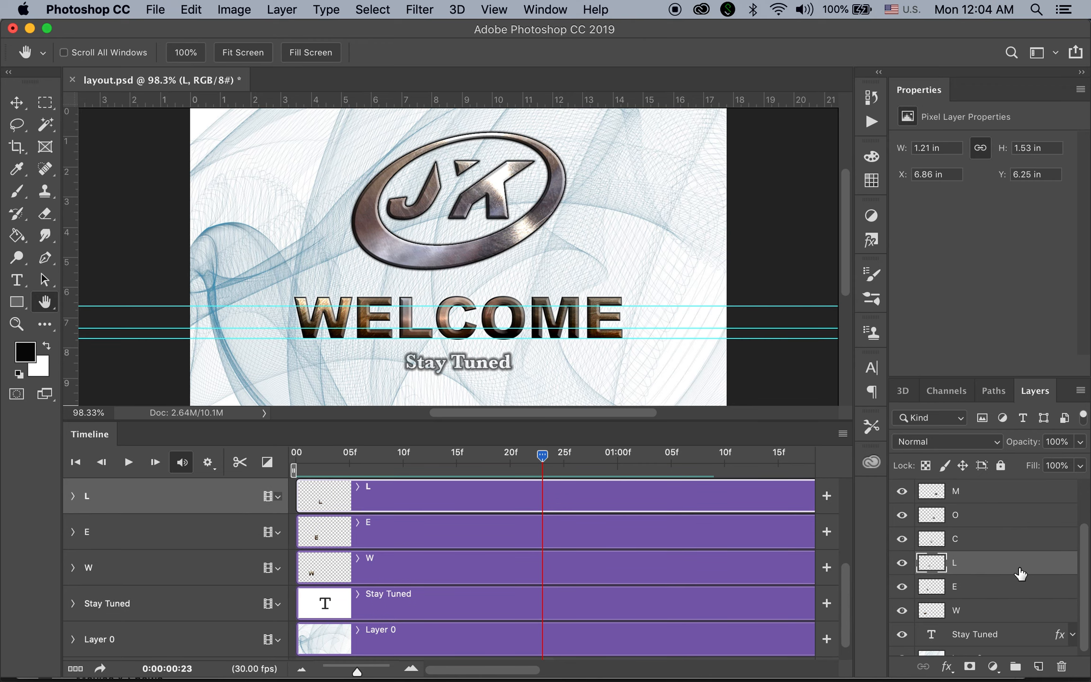
pyautogui.click(74, 495)
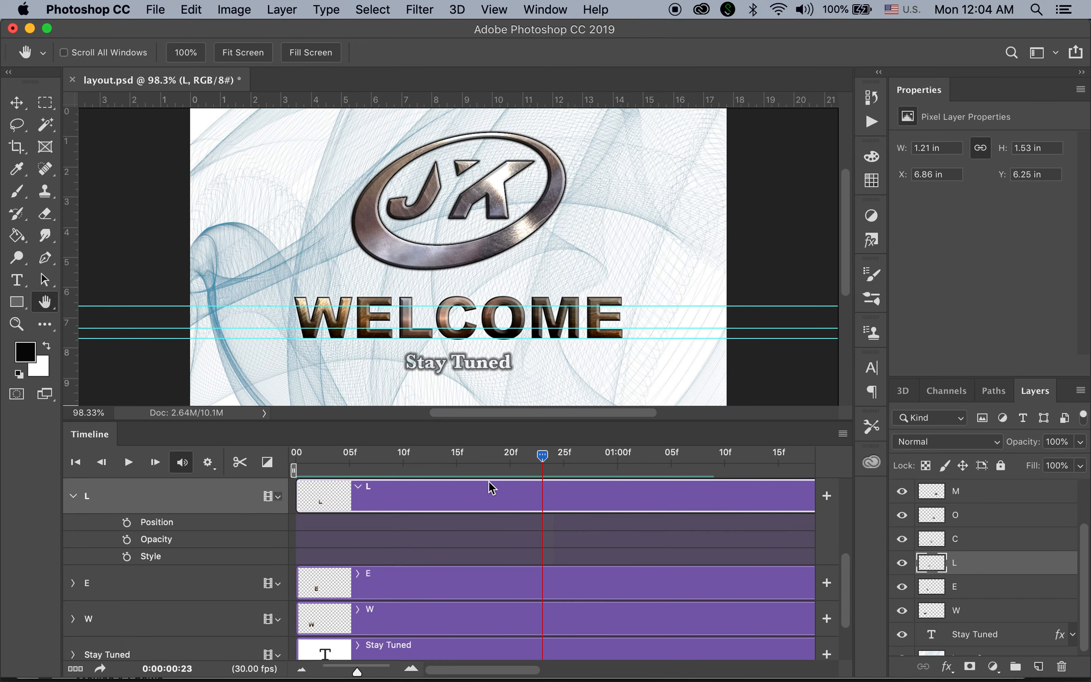
pyautogui.moveTo(545, 462); pyautogui.dragTo(350, 484)
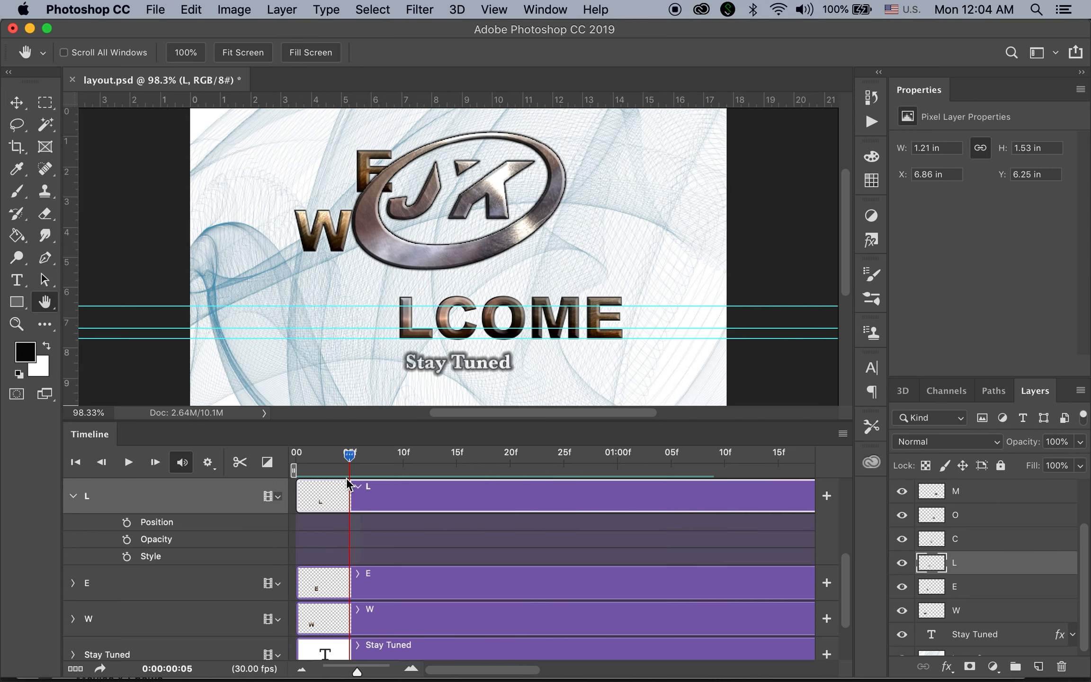
pyautogui.moveTo(346, 481); pyautogui.dragTo(345, 482)
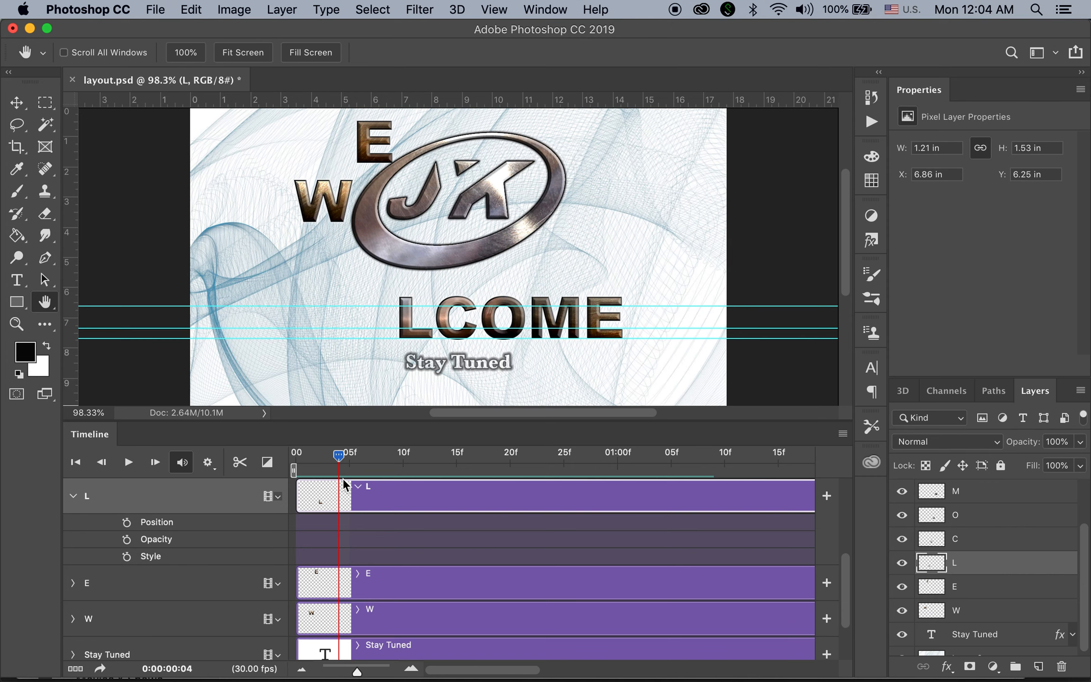
pyautogui.click(127, 522)
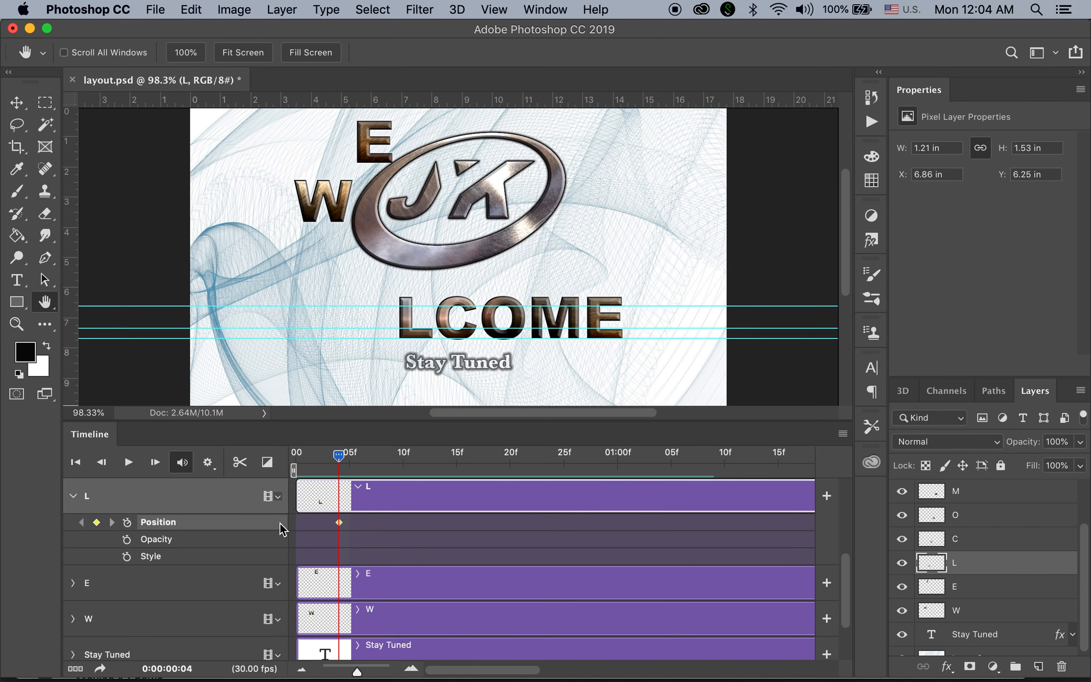
# - Add Position keyframes to the L layer at frames 12, 15, 18, 20 and 22
pyautogui.moveTo(345, 462); pyautogui.dragTo(425, 468)
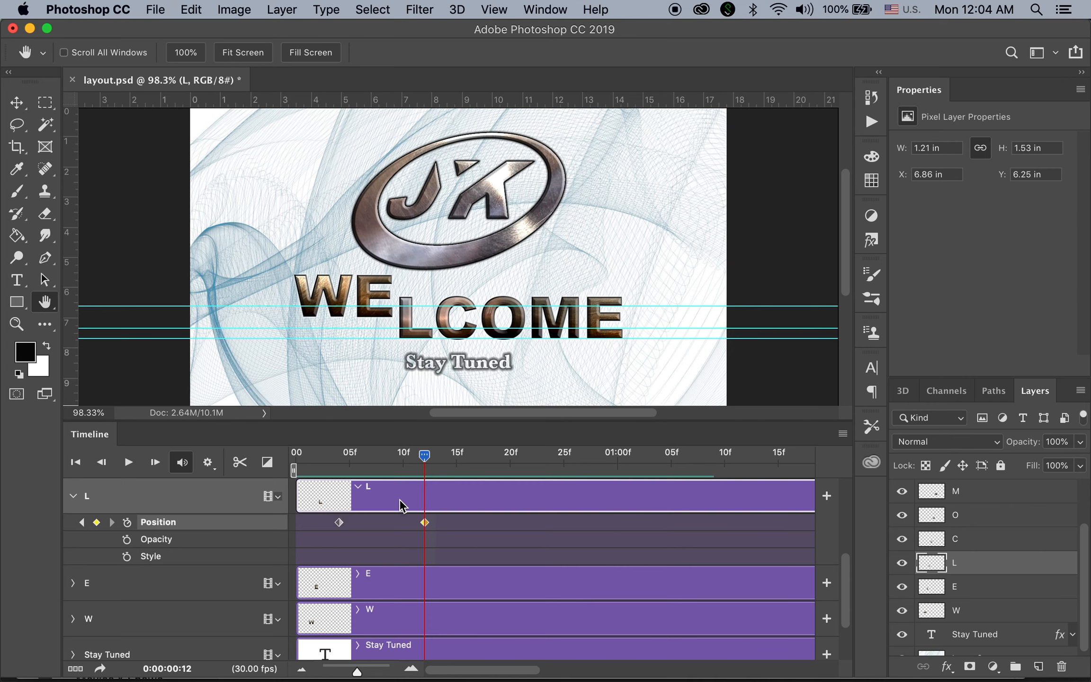
pyautogui.moveTo(429, 461); pyautogui.dragTo(457, 463)
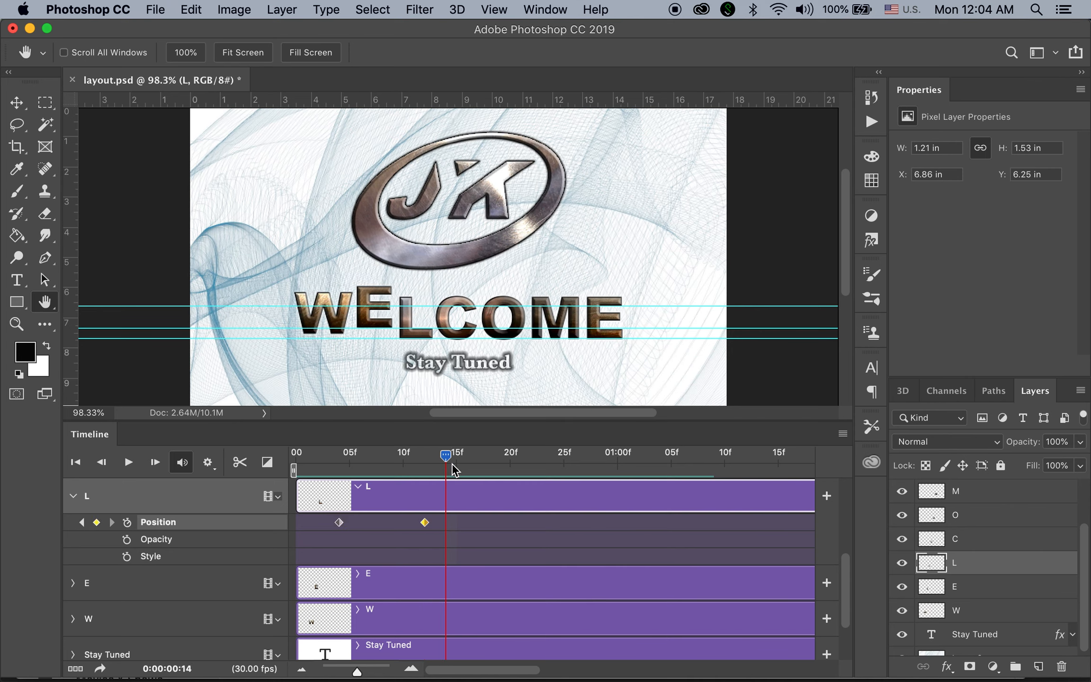
pyautogui.click(97, 522)
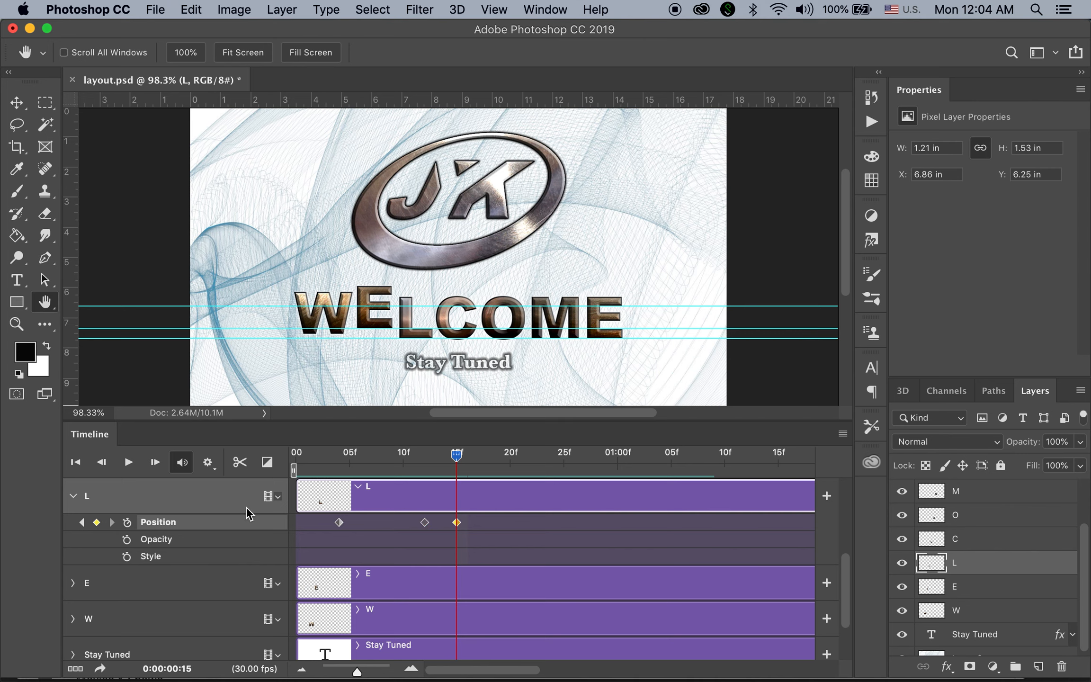
pyautogui.moveTo(459, 462); pyautogui.dragTo(488, 463)
pyautogui.click(97, 522)
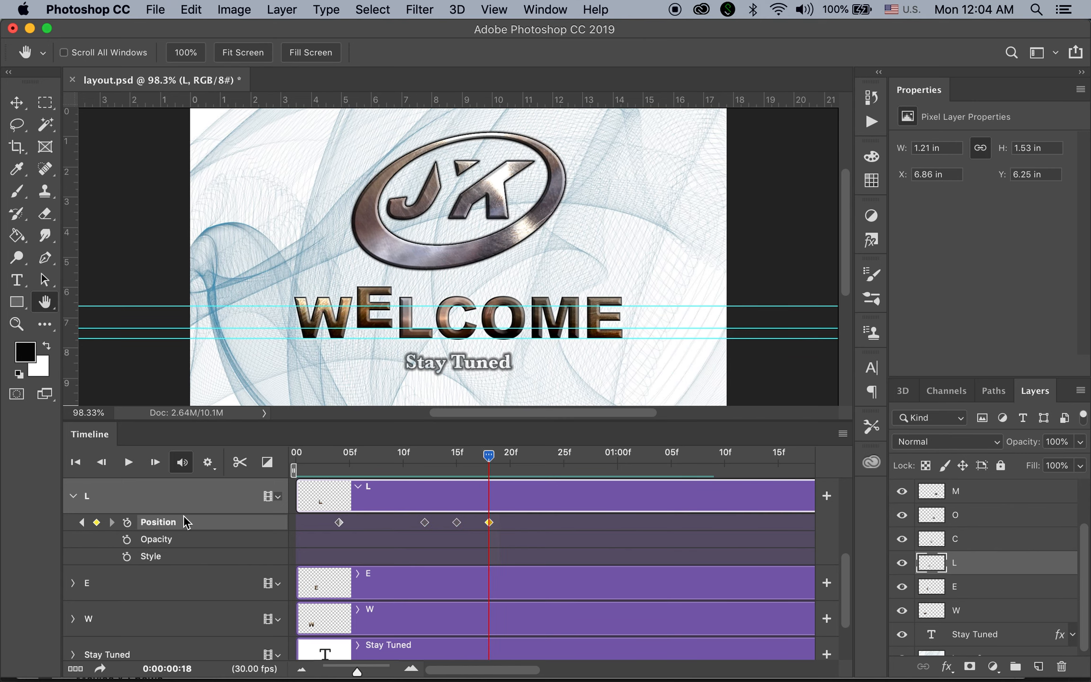
pyautogui.moveTo(497, 466); pyautogui.dragTo(510, 466)
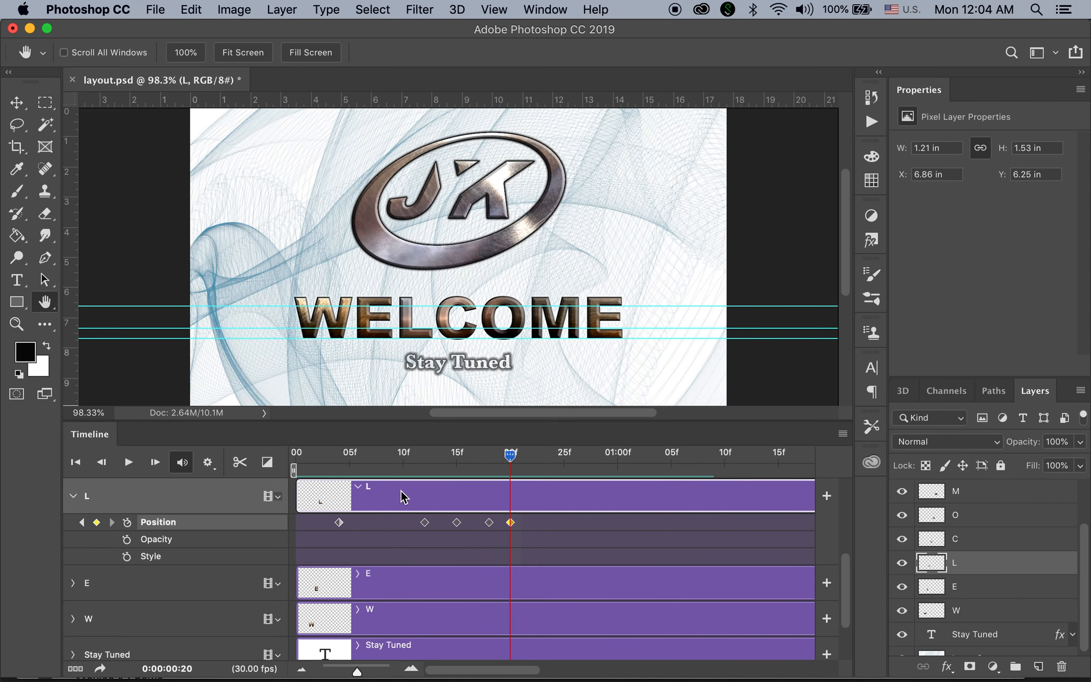
pyautogui.moveTo(511, 462); pyautogui.dragTo(531, 470)
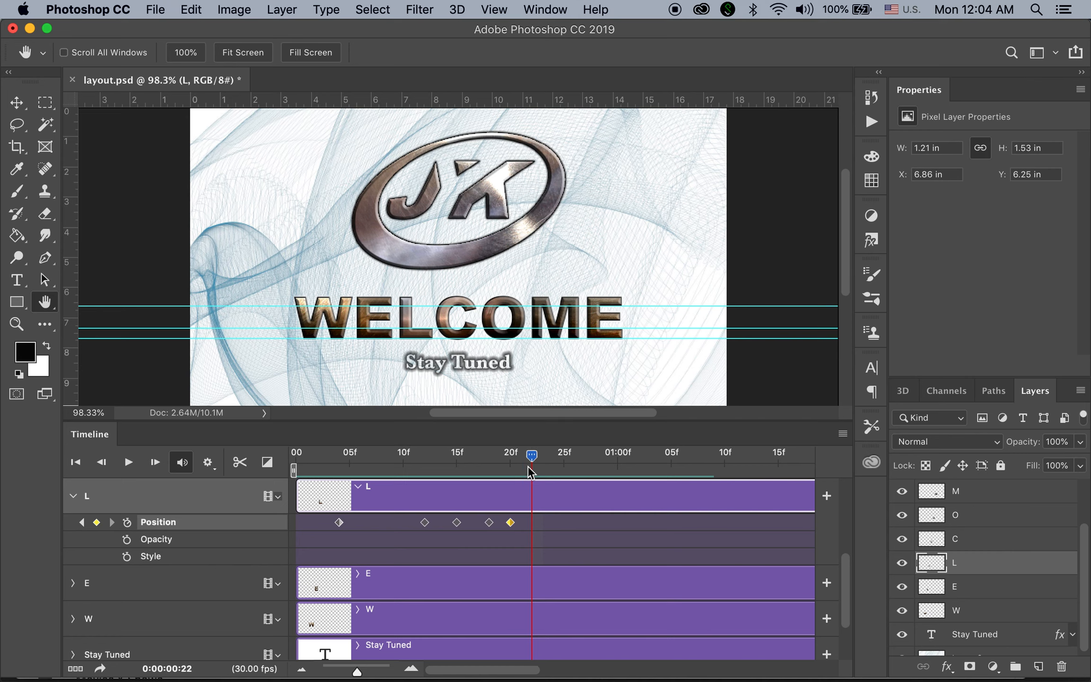
pyautogui.click(97, 522)
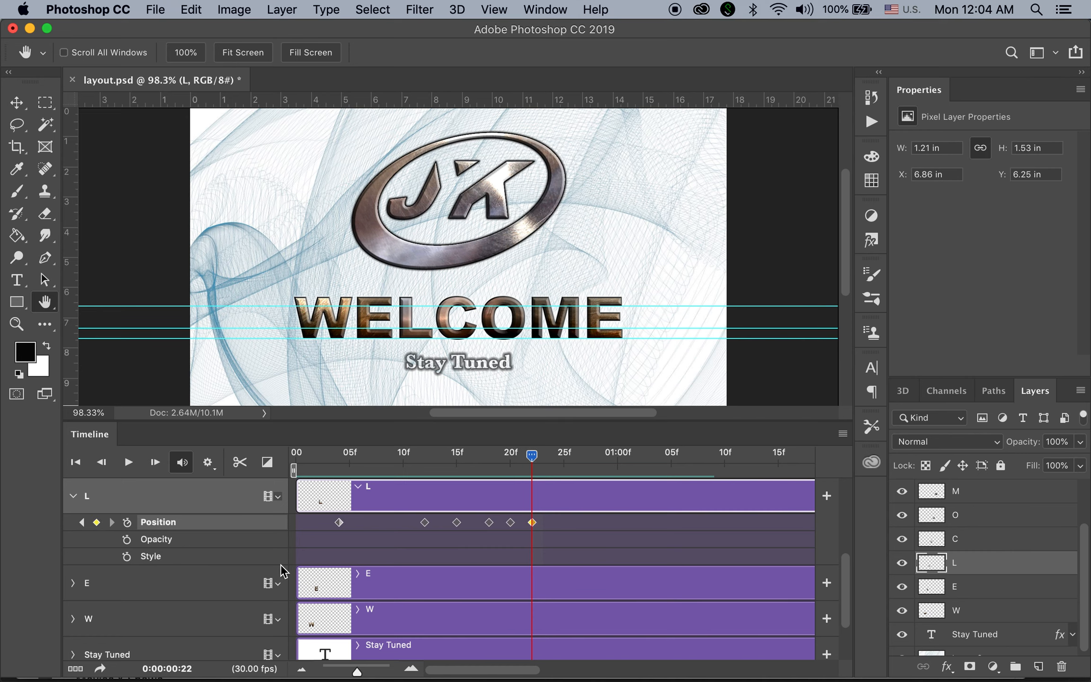
# - At the L layer's first keyframe on frame 4, move the letter L straight up off the canvas
pyautogui.moveTo(532, 455); pyautogui.dragTo(338, 492)
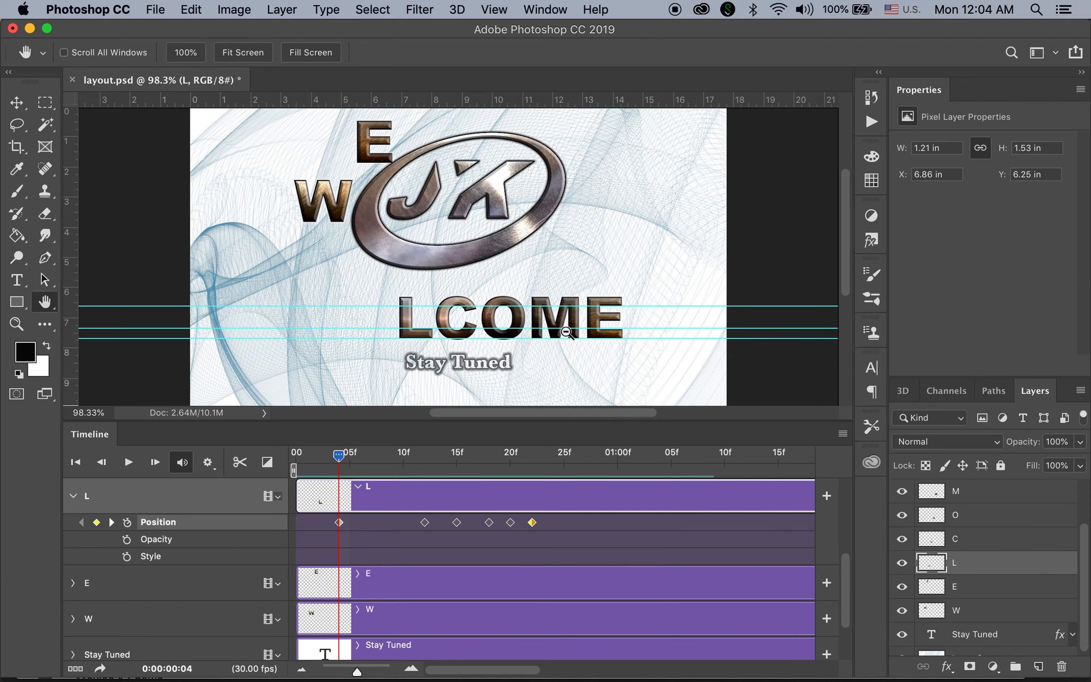
pyautogui.scroll(-1, 548, 321)
pyautogui.scroll(-2, 548, 321)
pyautogui.press('v')
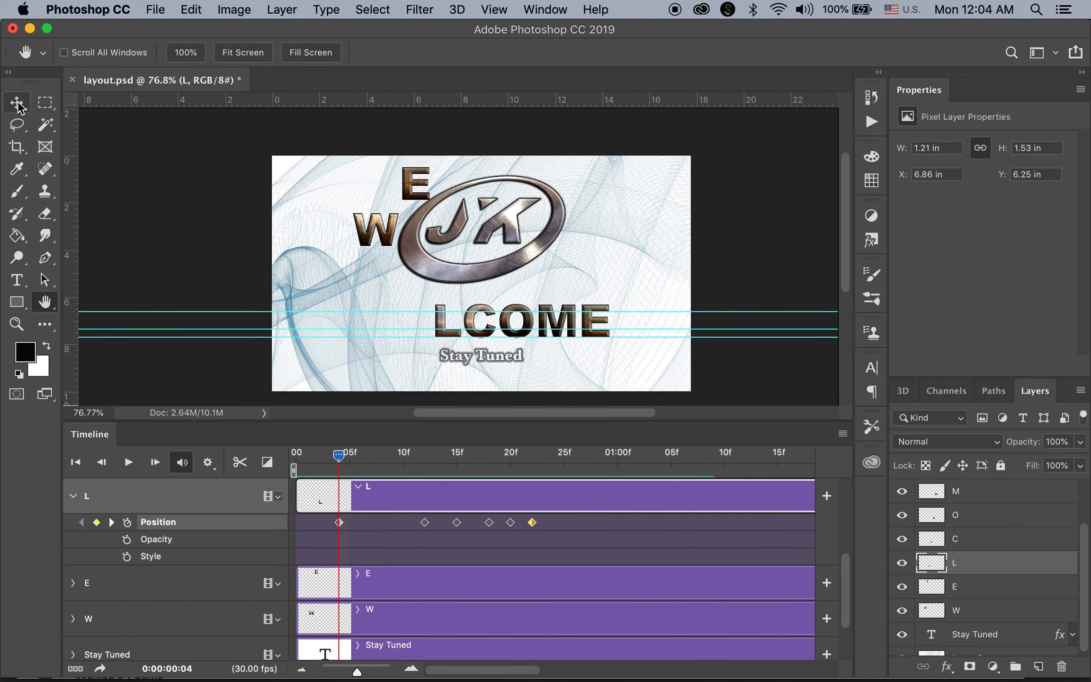
pyautogui.moveTo(437, 311); pyautogui.dragTo(435, 267)
pyautogui.press('super+z')
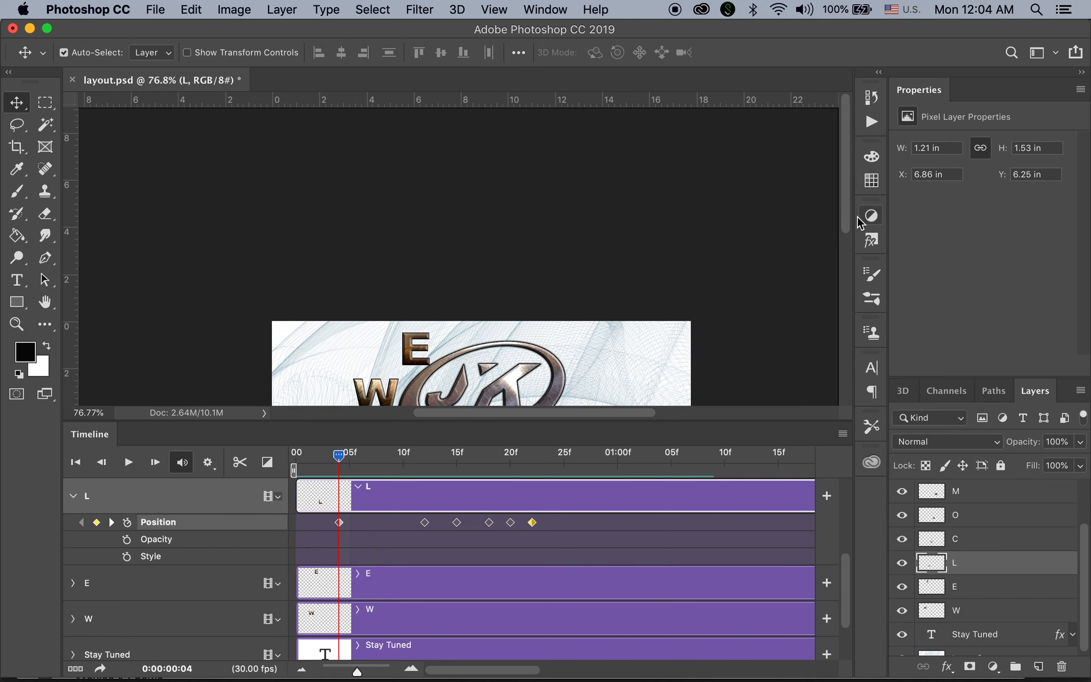
pyautogui.moveTo(846, 221); pyautogui.dragTo(840, 315)
pyautogui.moveTo(441, 317); pyautogui.dragTo(451, 168)
# - At frame 15, raise the L so its base sits on the upper guide, at about Y 5.17 in
pyautogui.moveTo(340, 456); pyautogui.dragTo(449, 491)
pyautogui.press('super+space')
pyautogui.moveTo(447, 371); pyautogui.dragTo(491, 182)
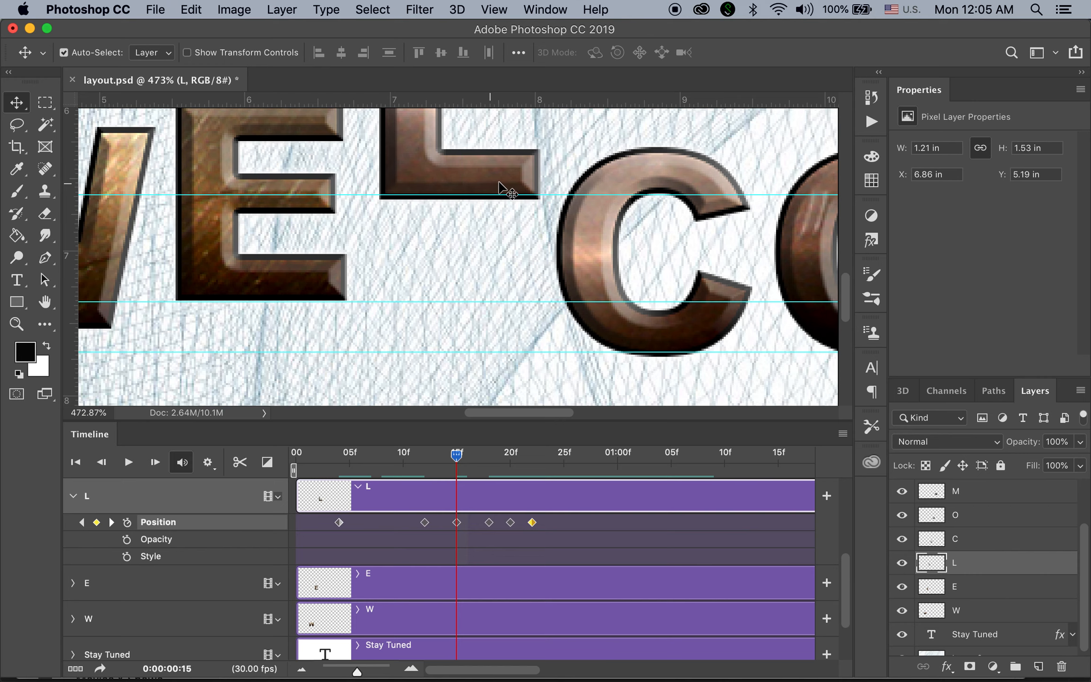
pyautogui.press('Up')
pyautogui.press('Up')
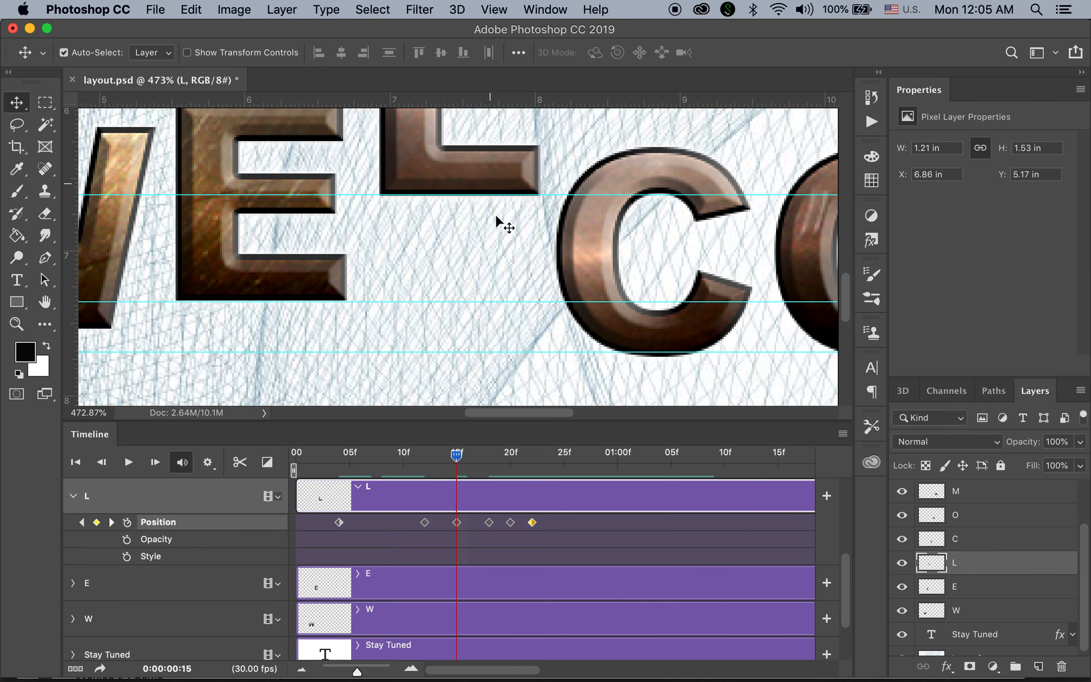
# - At frame 20, raise the L so its base sits on the middle guide, at about Y 5.9 in
pyautogui.moveTo(460, 454); pyautogui.dragTo(507, 462)
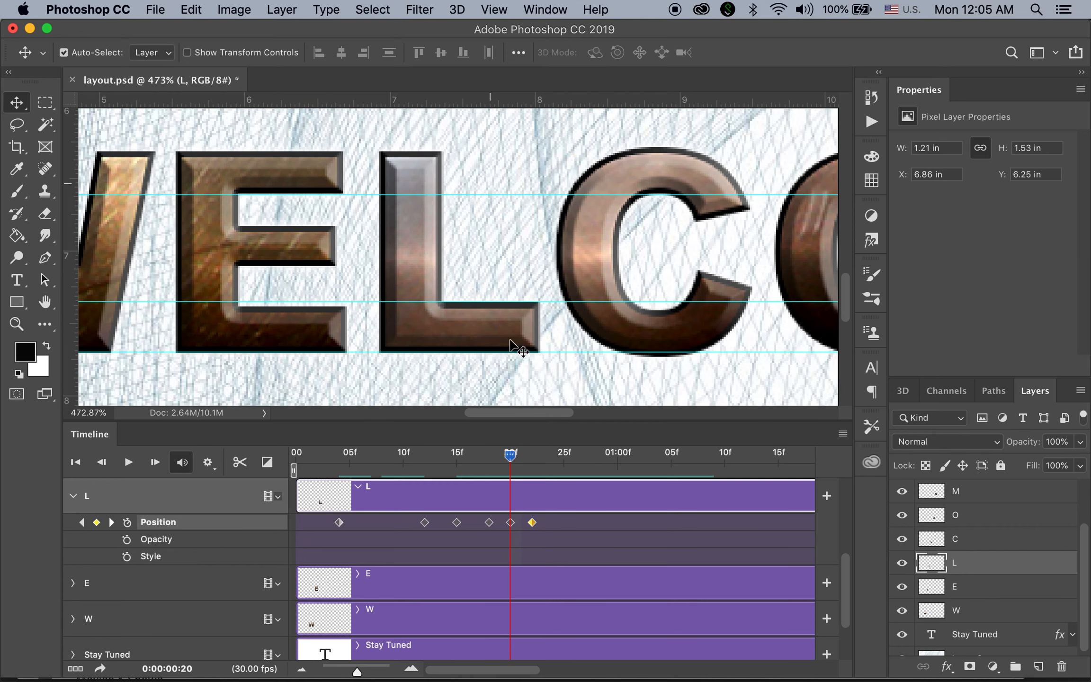
pyautogui.moveTo(511, 342); pyautogui.dragTo(511, 300)
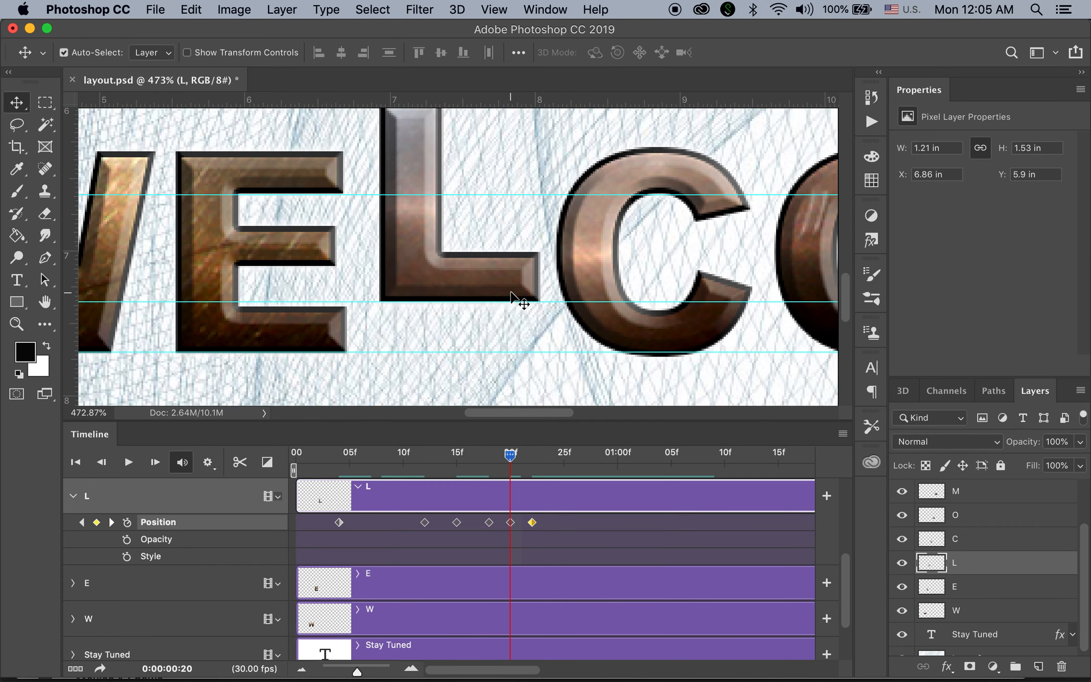
pyautogui.moveTo(516, 461); pyautogui.dragTo(532, 463)
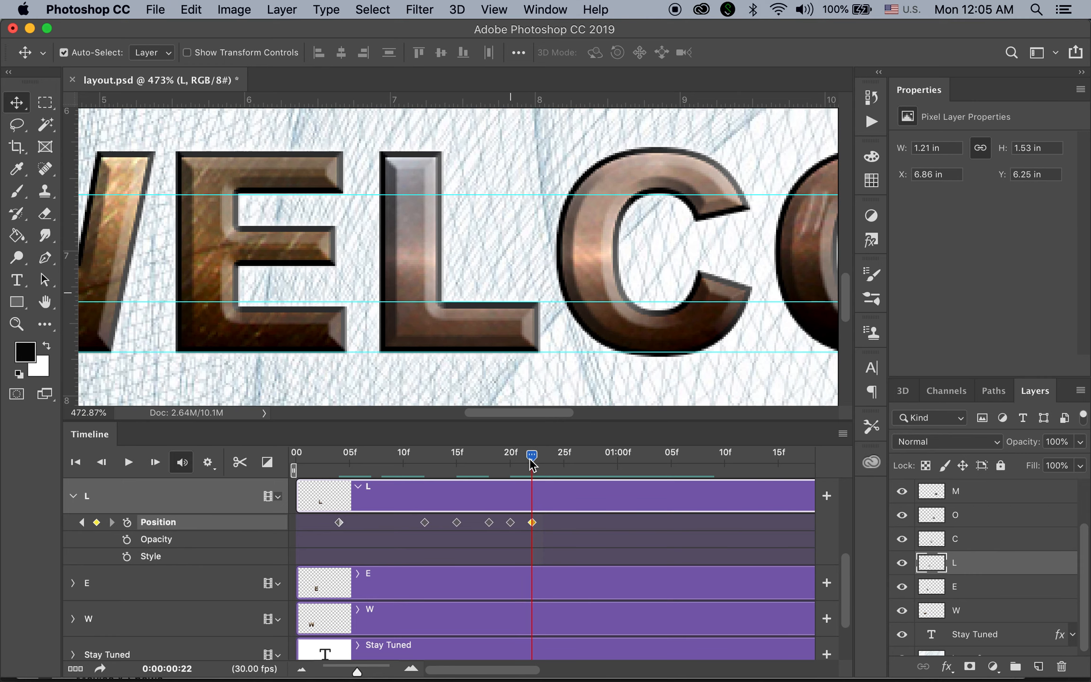
# - Switch from the L layer to the C layer and start its Position animation with a first keyframe at frame 6
pyautogui.click(73, 495)
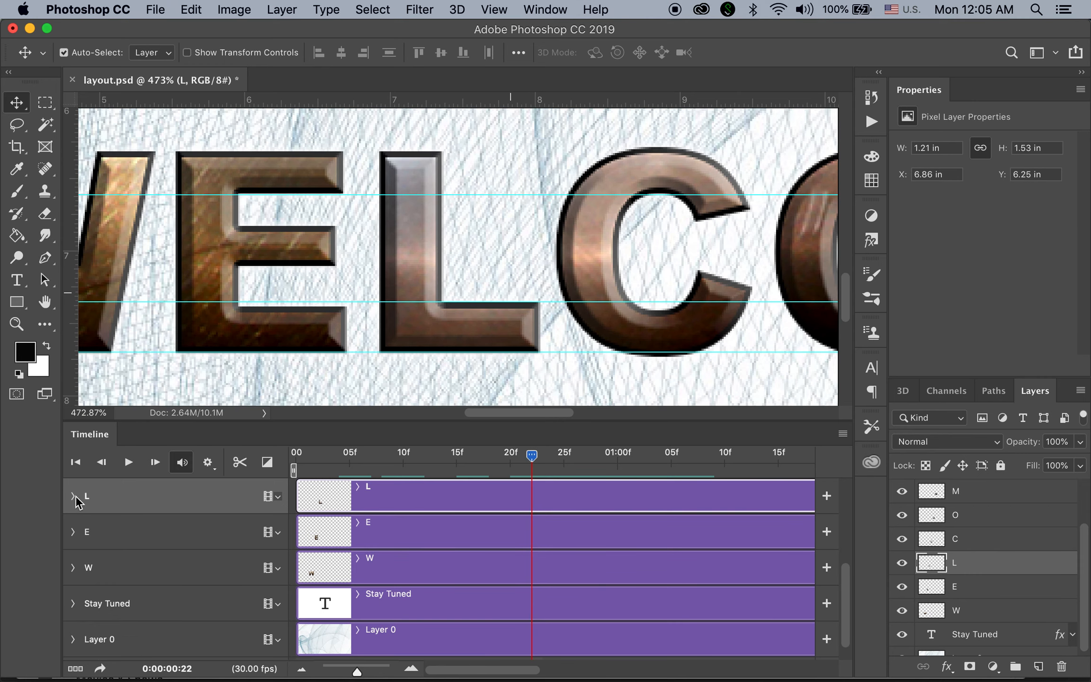
pyautogui.click(999, 540)
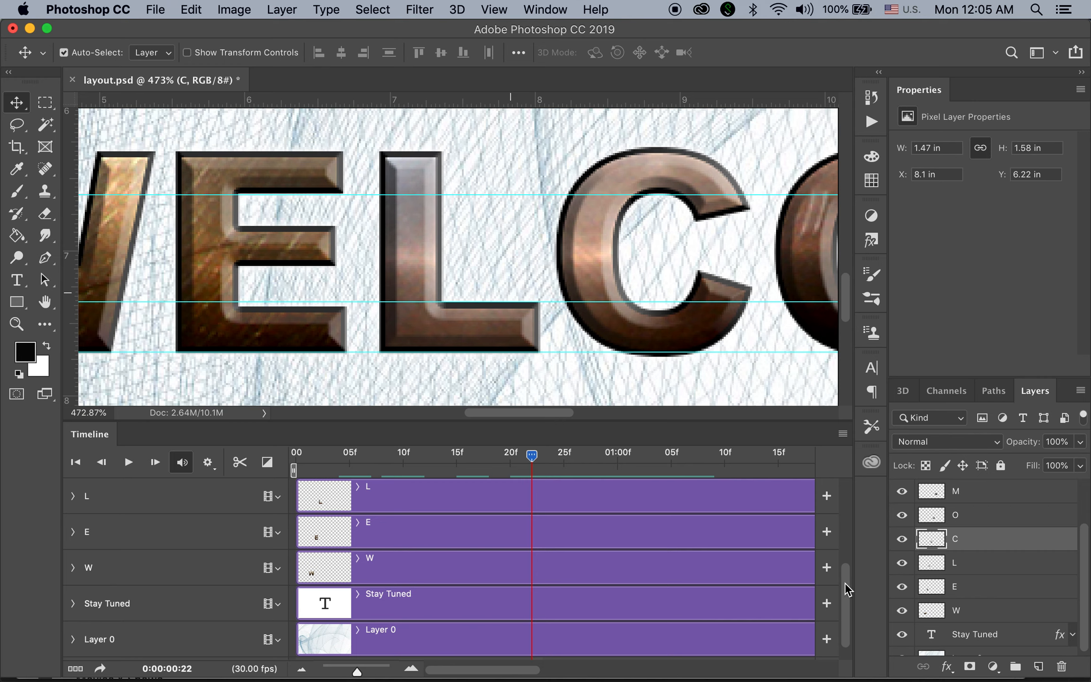
pyautogui.scroll(1, 847, 580)
pyautogui.click(73, 496)
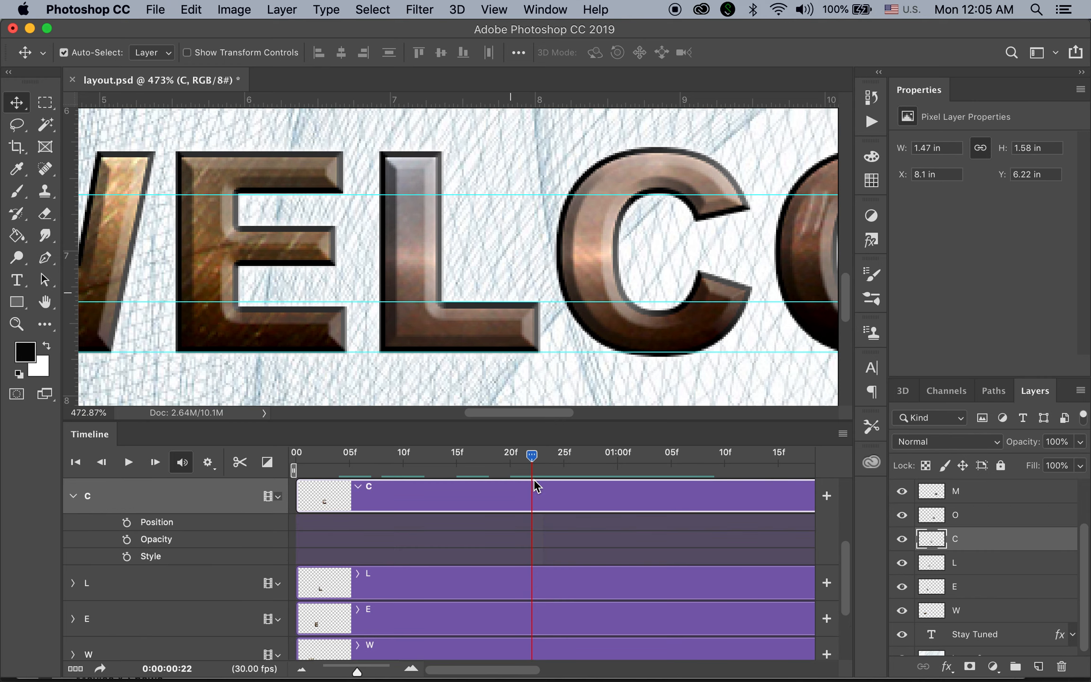
pyautogui.moveTo(585, 353); pyautogui.dragTo(449, 300)
pyautogui.moveTo(567, 330); pyautogui.dragTo(477, 288)
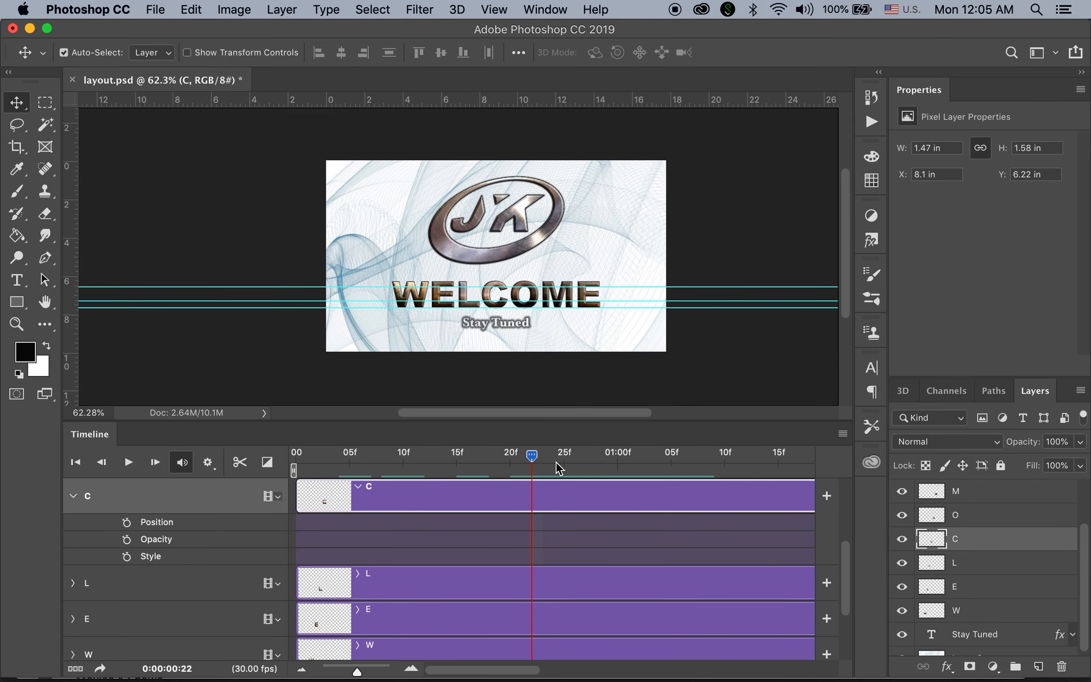
pyautogui.moveTo(532, 457); pyautogui.dragTo(364, 453)
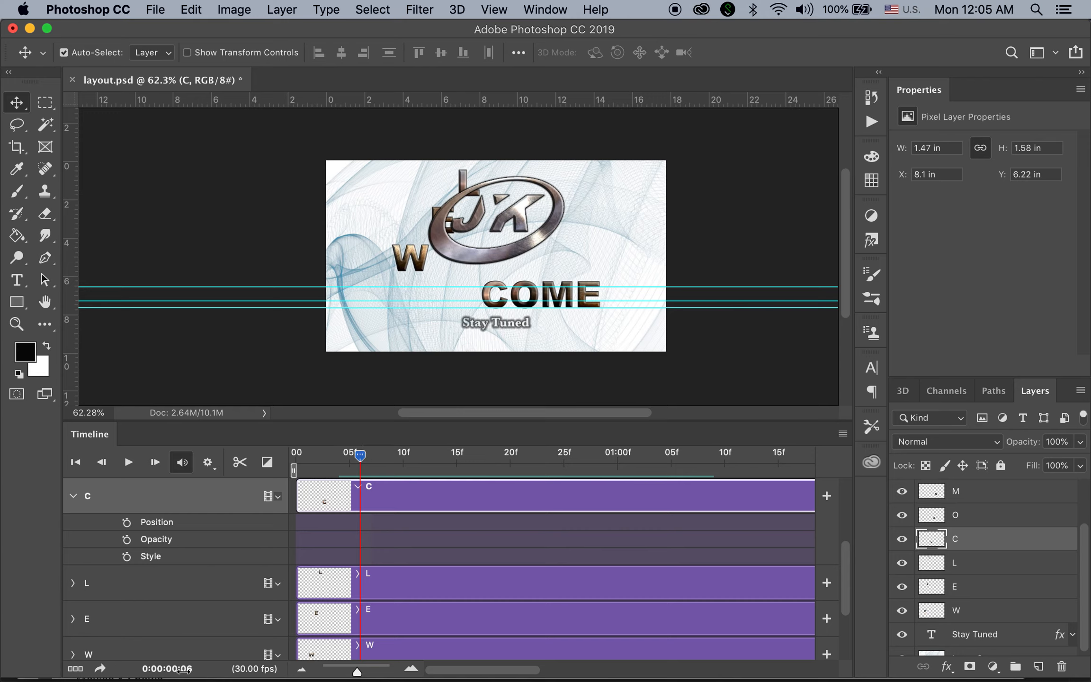
pyautogui.click(127, 522)
# - Add Position keyframes to the C layer at frames 14, 17, 20, 22 and 24
pyautogui.moveTo(360, 458); pyautogui.dragTo(444, 478)
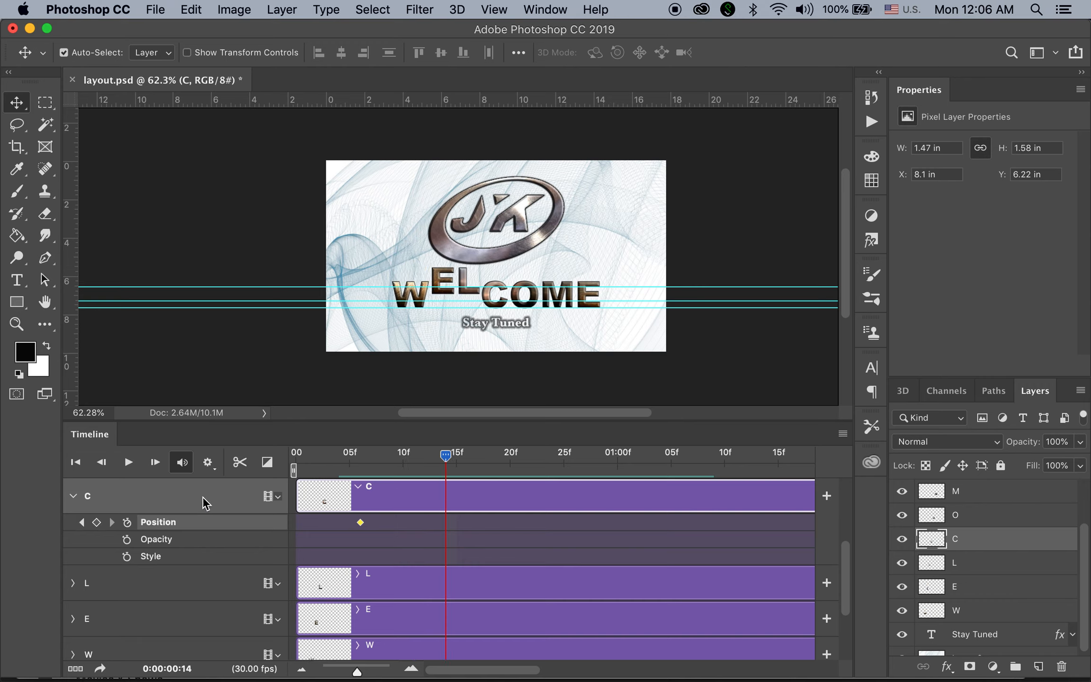
pyautogui.click(98, 522)
pyautogui.moveTo(449, 463); pyautogui.dragTo(479, 468)
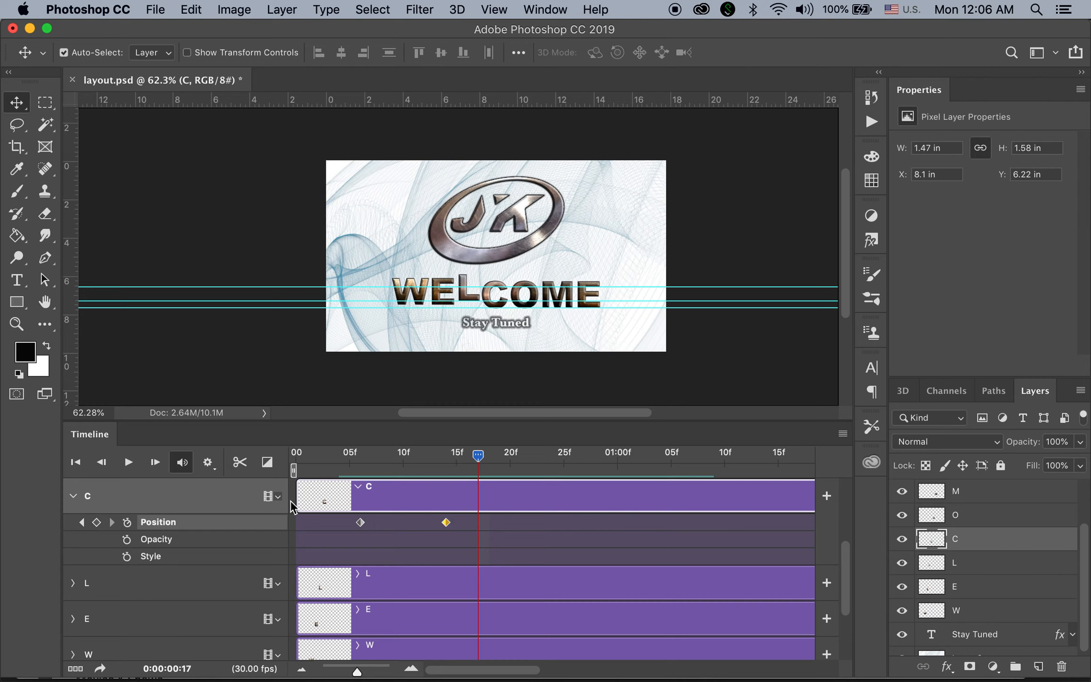
pyautogui.click(97, 523)
pyautogui.moveTo(481, 464); pyautogui.dragTo(509, 472)
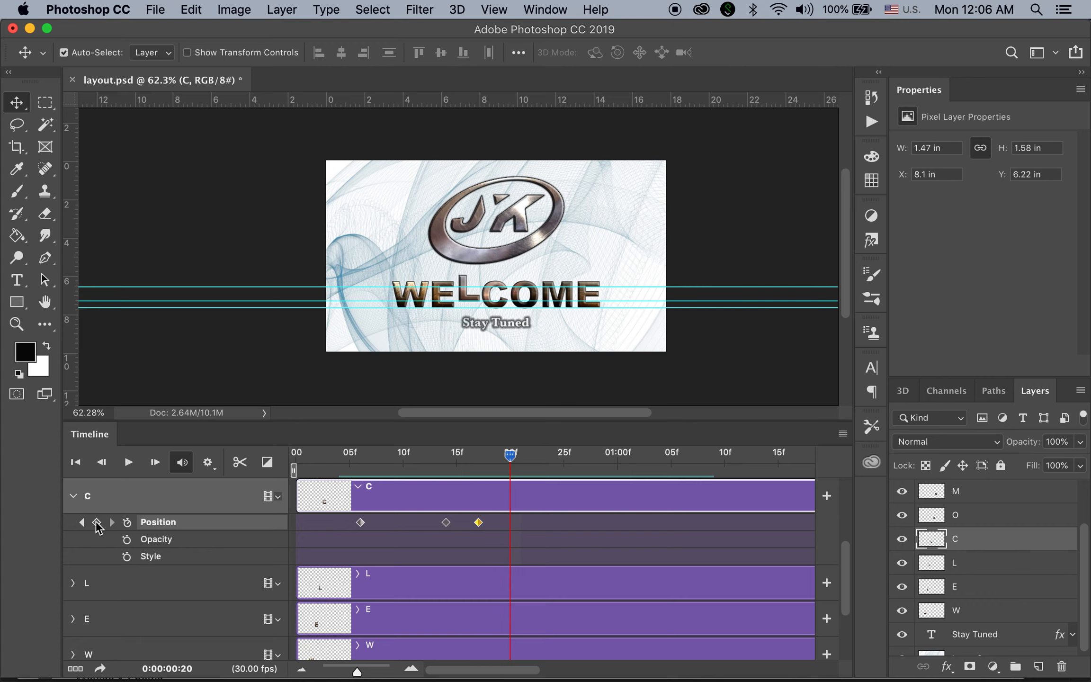
pyautogui.moveTo(512, 458); pyautogui.dragTo(531, 465)
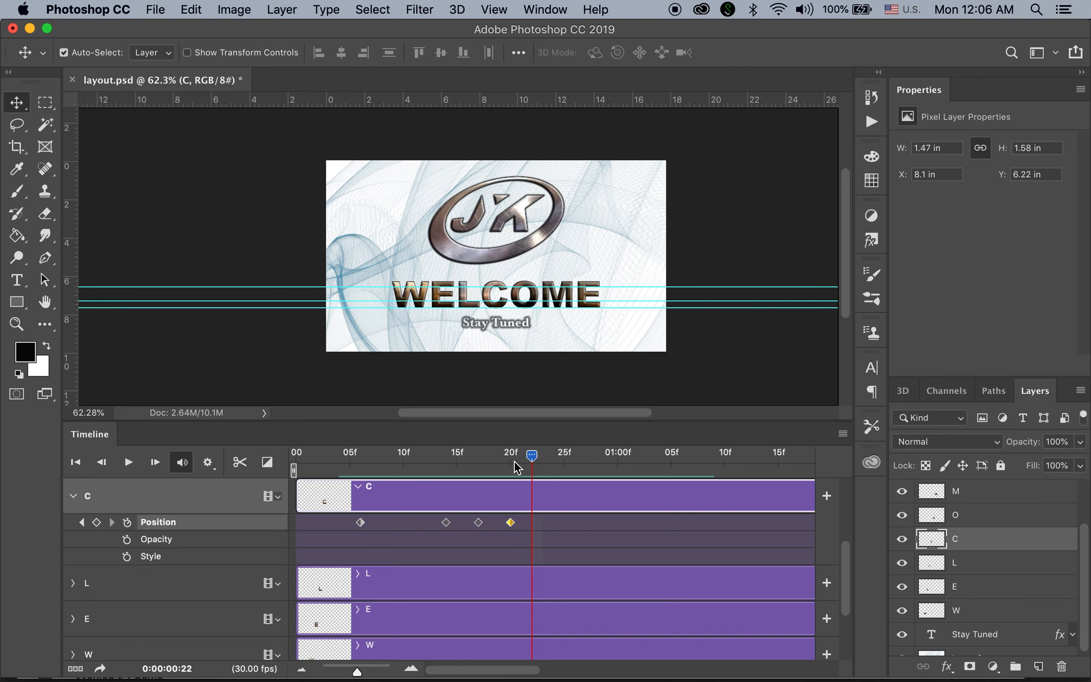
pyautogui.click(97, 522)
pyautogui.moveTo(532, 457); pyautogui.dragTo(554, 464)
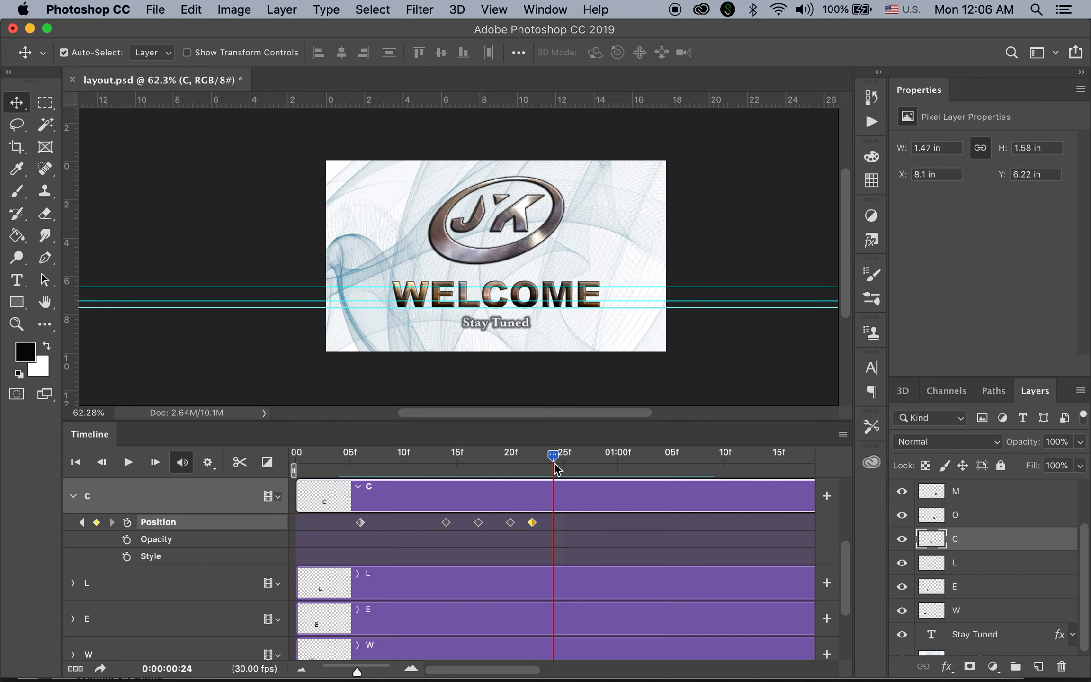
pyautogui.click(97, 522)
# - At the C layer's first keyframe on frame 6, move the letter C straight up off the canvas
pyautogui.moveTo(555, 462); pyautogui.dragTo(367, 481)
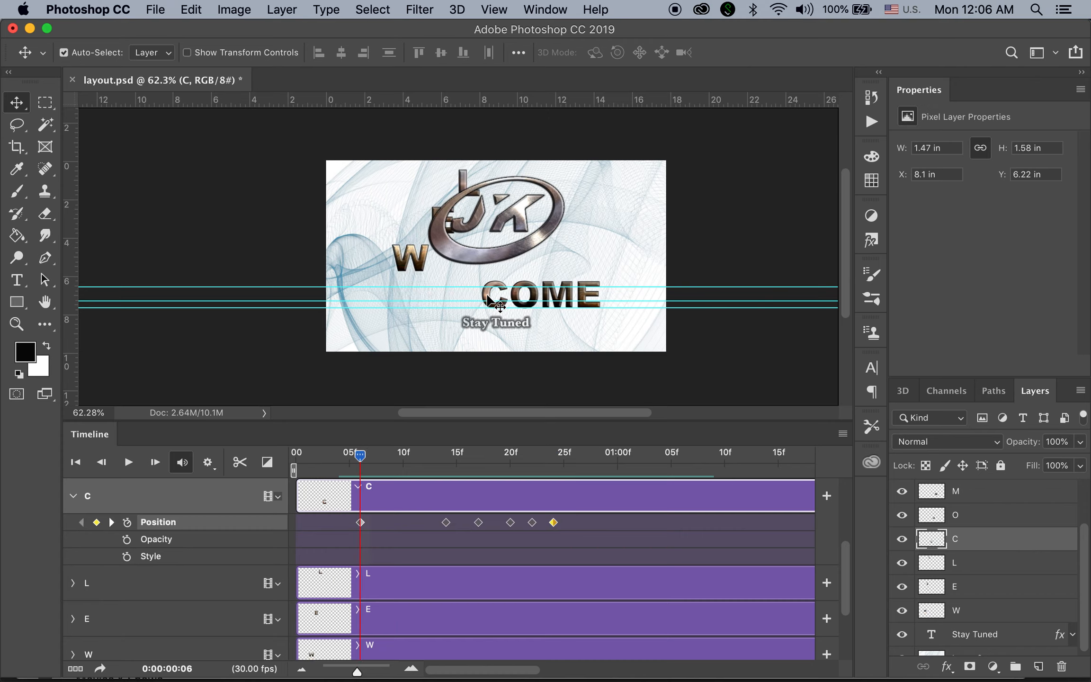
pyautogui.moveTo(487, 260); pyautogui.dragTo(500, 156)
# - At frame 17, raise the C so its base sits on the upper guide, at about Y 5.14 in
pyautogui.moveTo(360, 466); pyautogui.dragTo(446, 482)
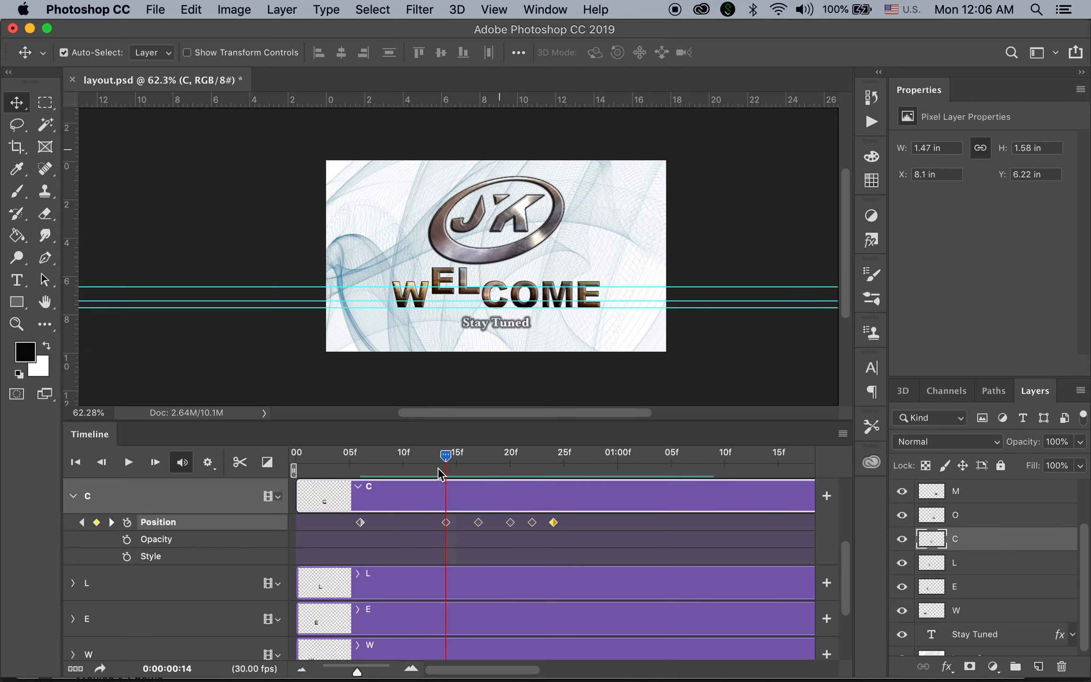
pyautogui.moveTo(475, 293); pyautogui.dragTo(492, 318)
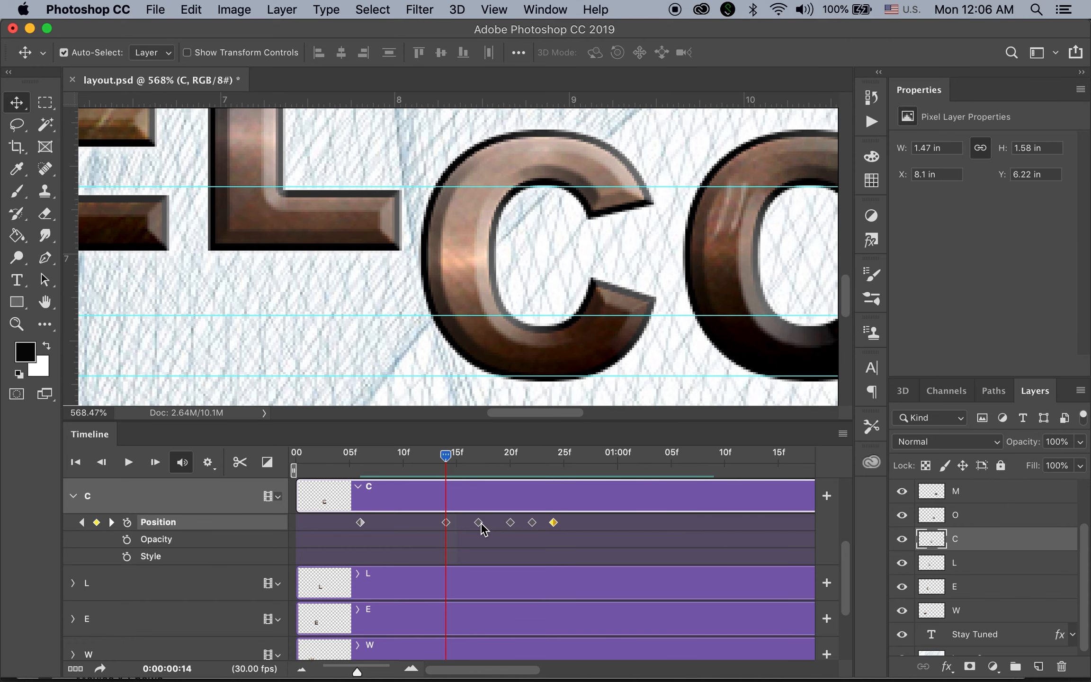
pyautogui.moveTo(445, 455); pyautogui.dragTo(476, 462)
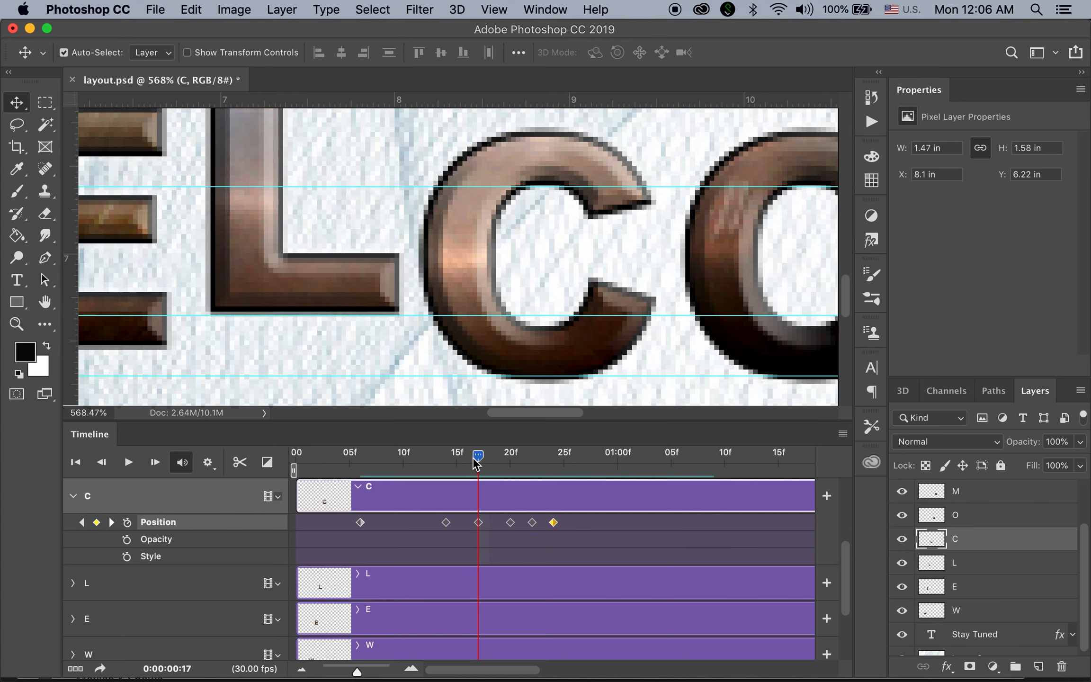
pyautogui.moveTo(590, 364); pyautogui.dragTo(584, 175)
# - At frame 22, raise the C so its base sits on the middle guide
pyautogui.moveTo(490, 464); pyautogui.dragTo(510, 469)
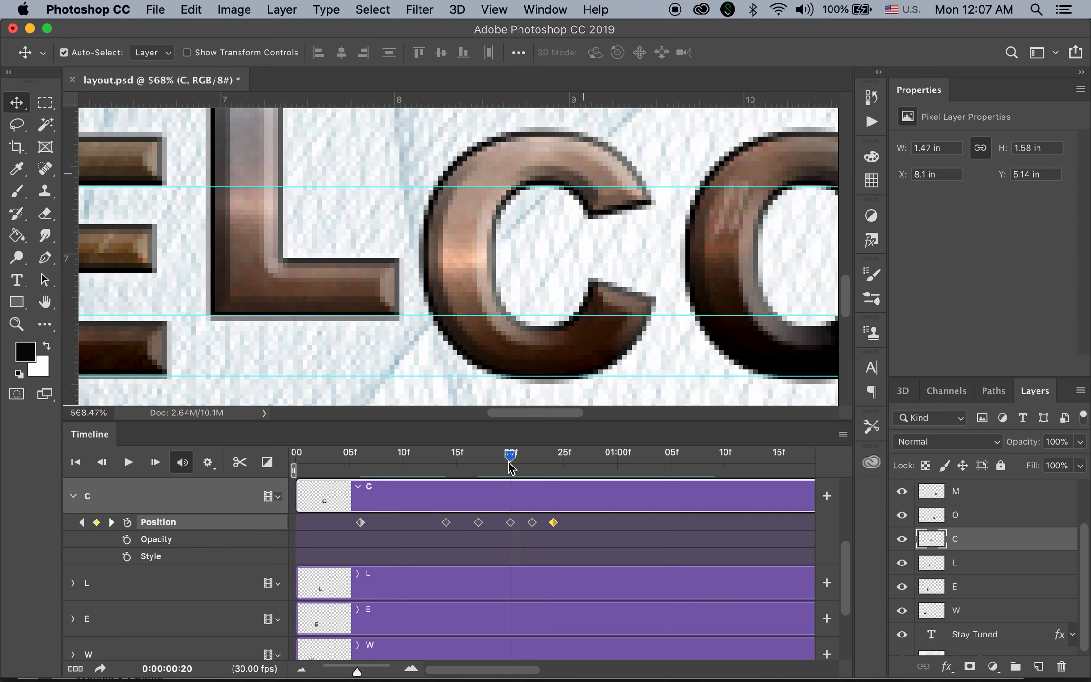
pyautogui.moveTo(508, 461); pyautogui.dragTo(530, 464)
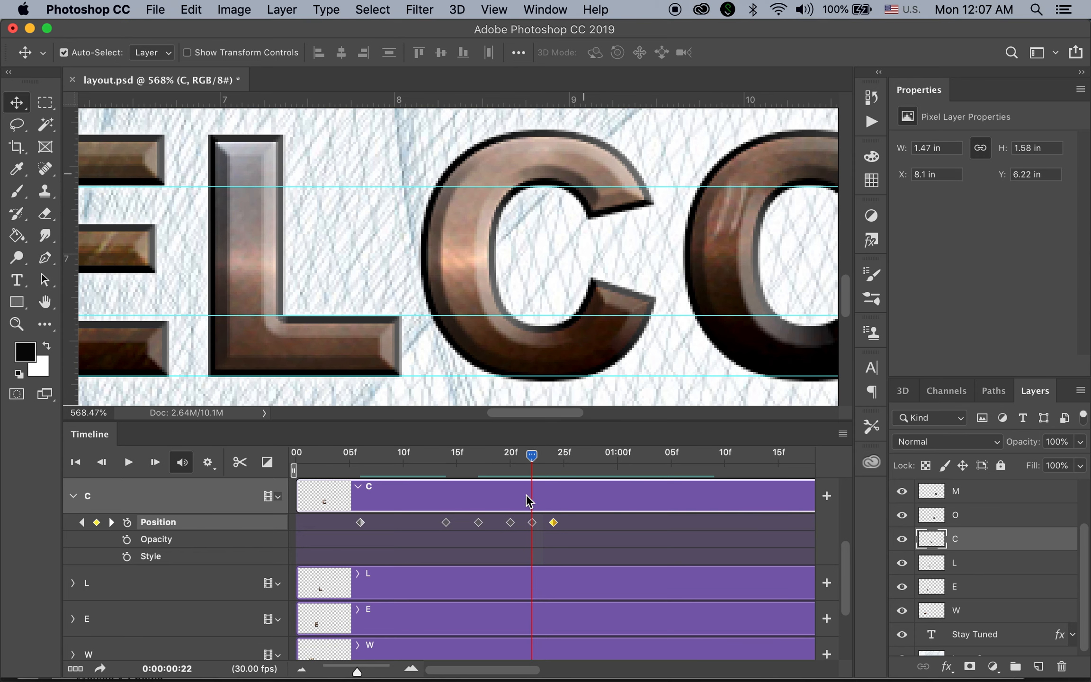
pyautogui.moveTo(605, 358); pyautogui.dragTo(590, 299)
pyautogui.moveTo(535, 454)
pyautogui.mouseDown()
pyautogui.moveTo(445, 455)
pyautogui.moveTo(521, 454)
pyautogui.mouseUp()
# - Switch from the C layer to the O layer and start its Position animation with a first keyframe at frame 8
pyautogui.click(73, 496)
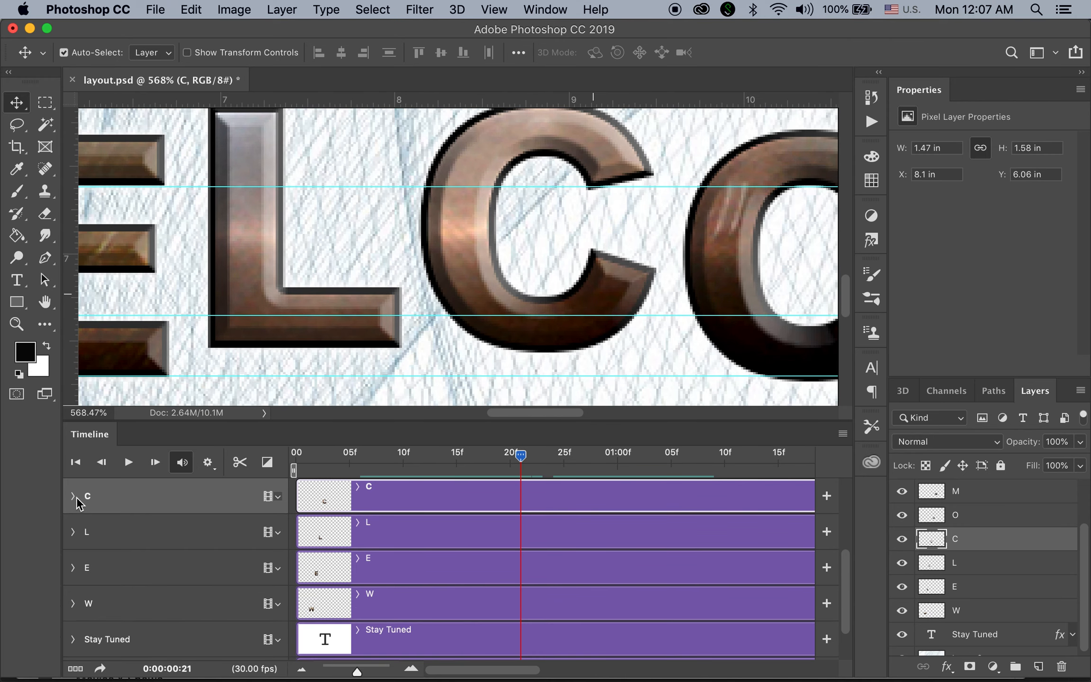
pyautogui.click(1009, 521)
pyautogui.moveTo(1087, 564); pyautogui.dragTo(1087, 535)
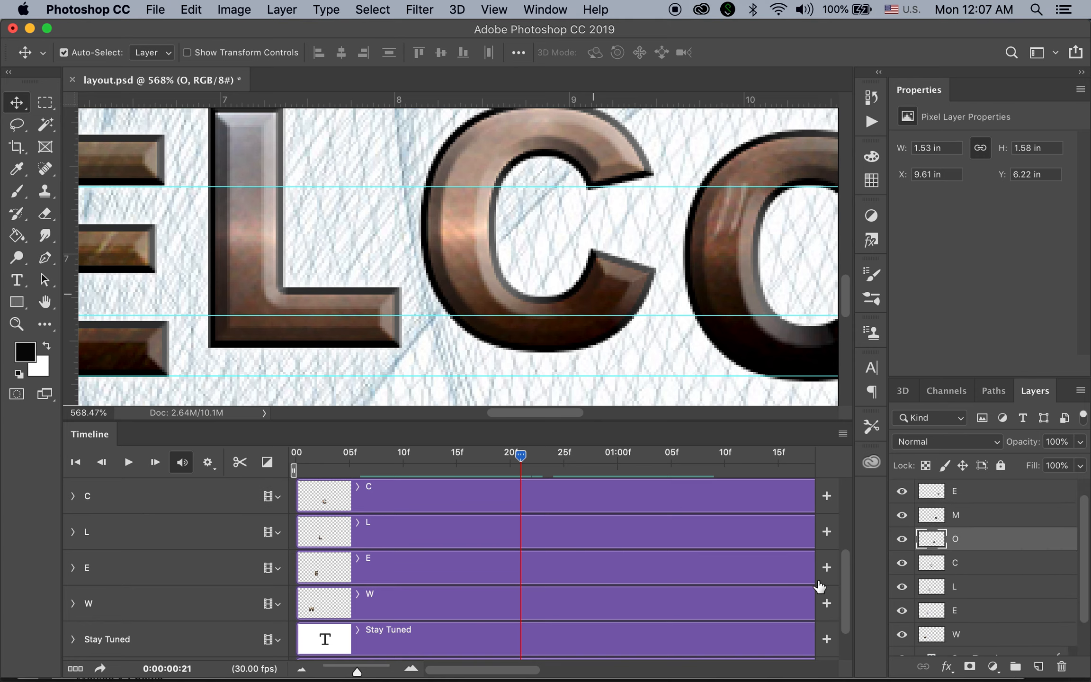
pyautogui.moveTo(847, 589); pyautogui.dragTo(848, 569)
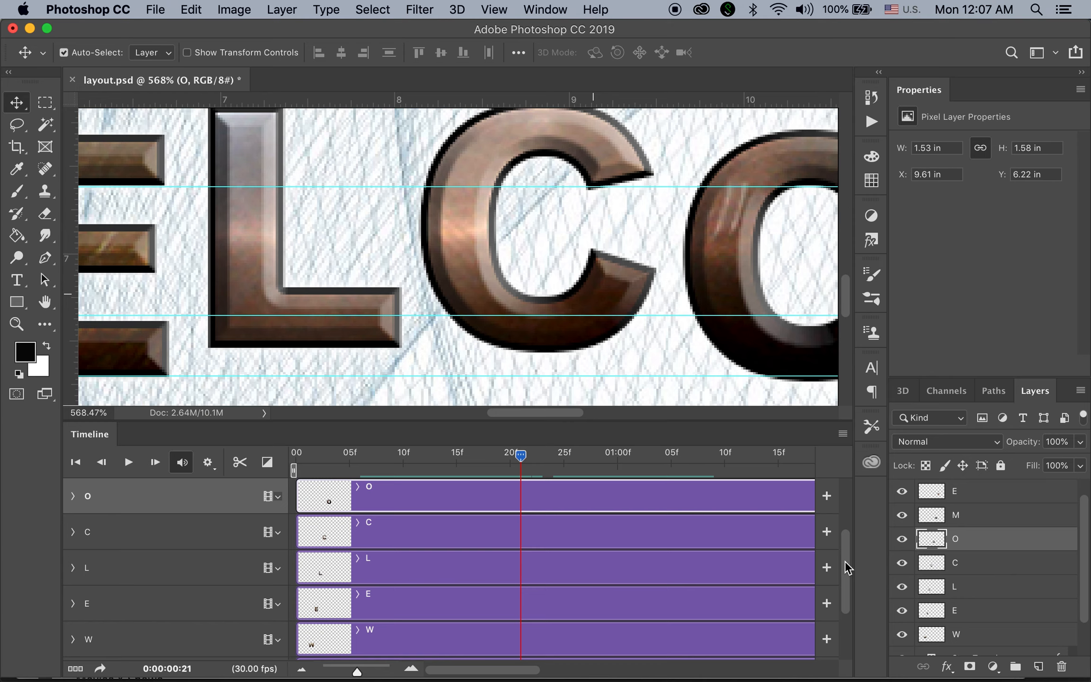
pyautogui.click(73, 496)
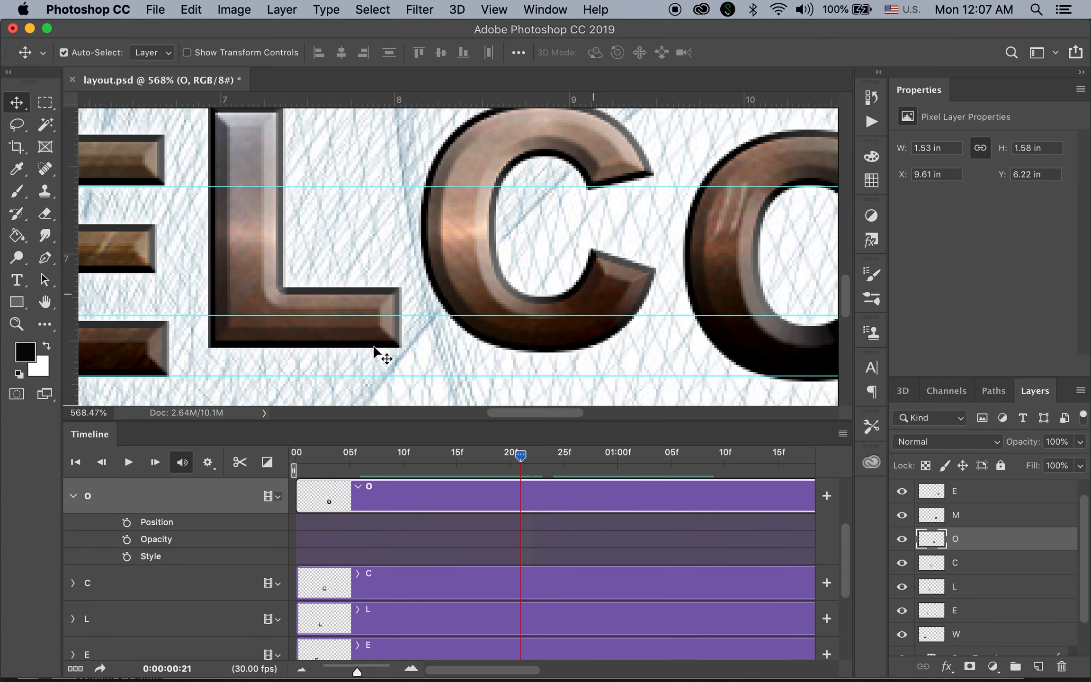
pyautogui.moveTo(567, 336); pyautogui.dragTo(355, 255)
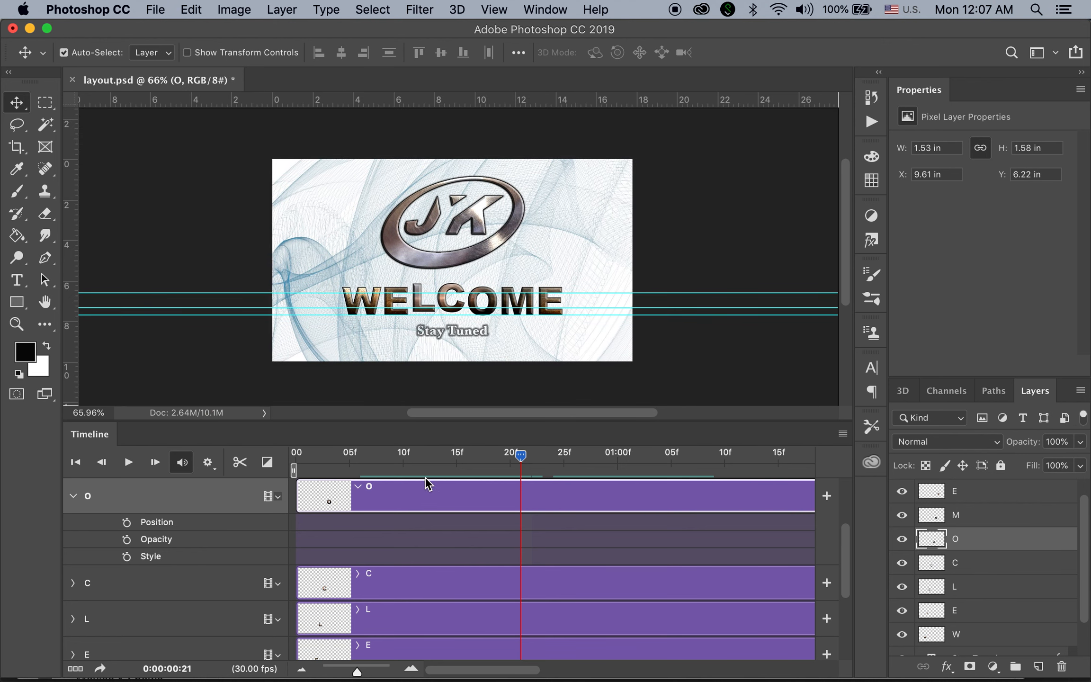
pyautogui.moveTo(521, 467); pyautogui.dragTo(382, 479)
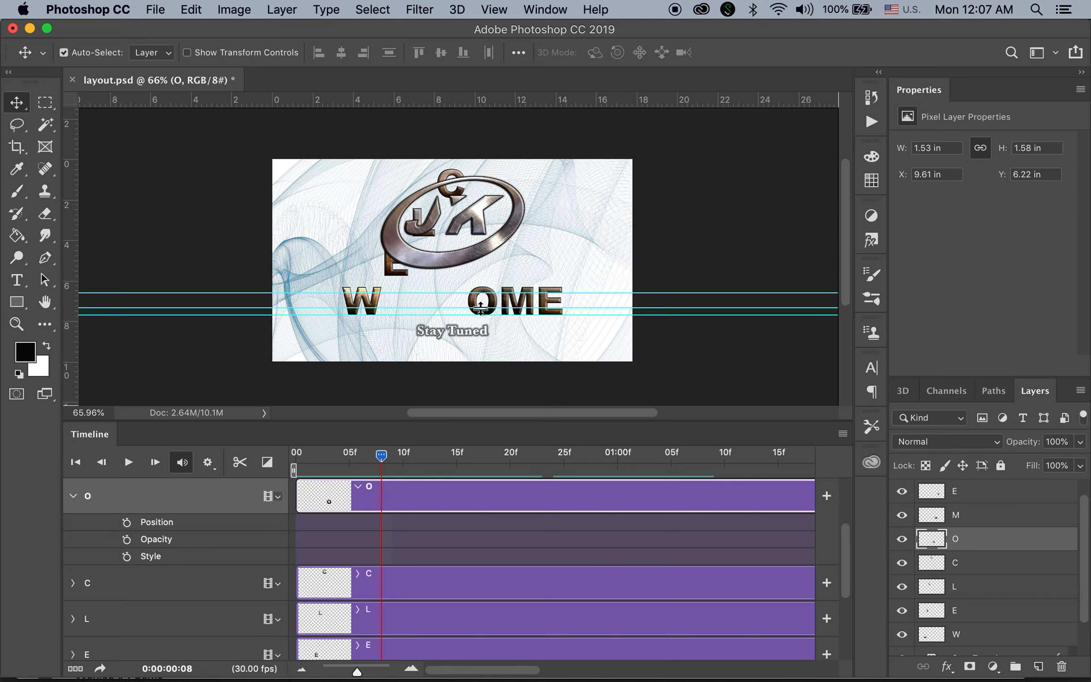
pyautogui.click(127, 523)
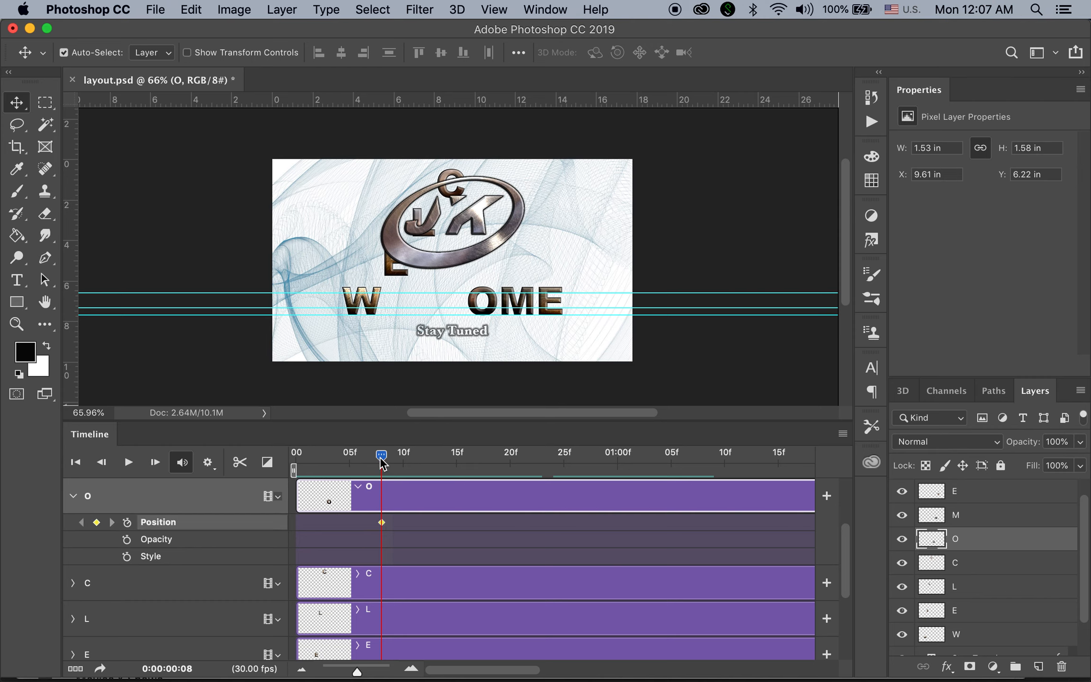
# - Add Position keyframes to the O layer at frames 16, 19, 22, 24 and 26
pyautogui.moveTo(382, 462); pyautogui.dragTo(468, 476)
pyautogui.click(96, 522)
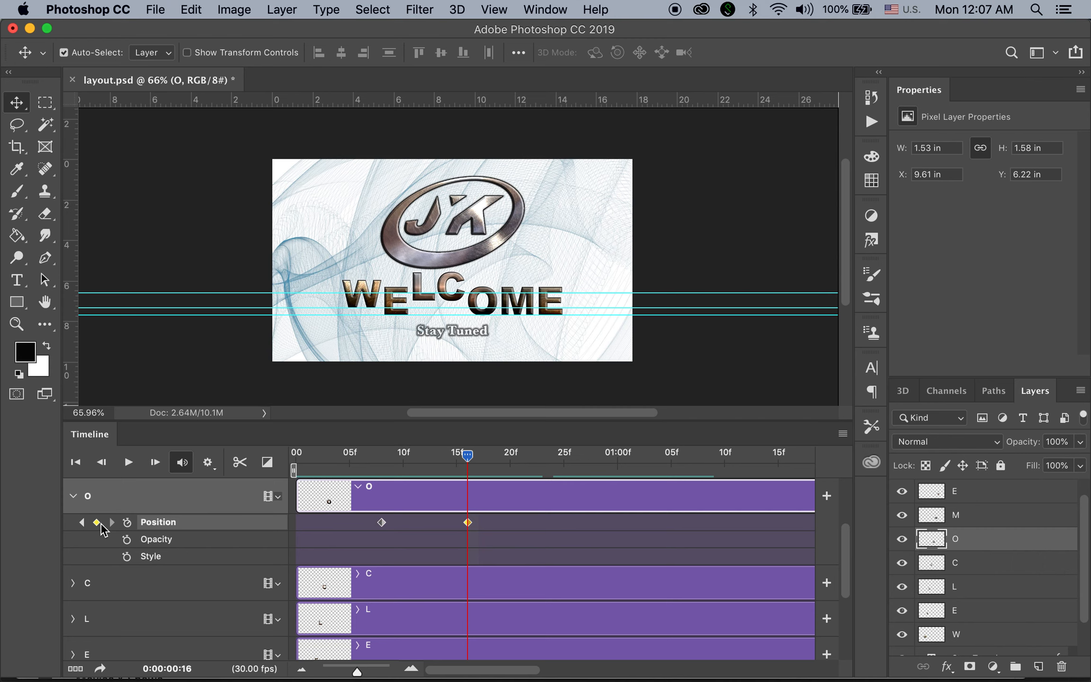
pyautogui.moveTo(472, 458); pyautogui.dragTo(500, 461)
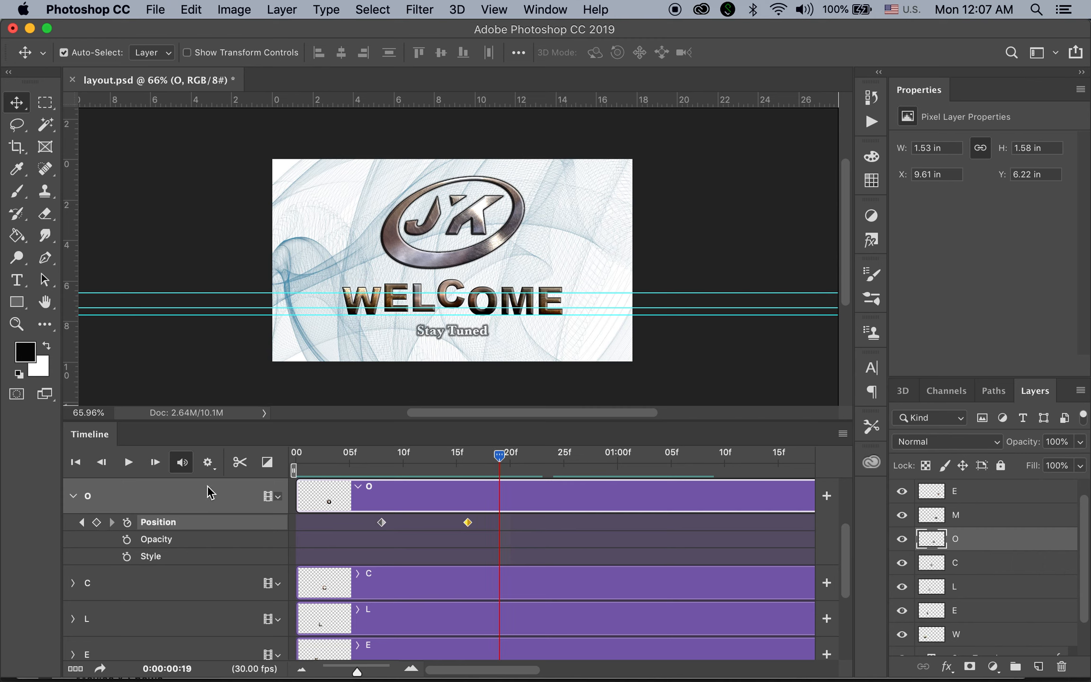
pyautogui.click(98, 522)
pyautogui.moveTo(503, 463); pyautogui.dragTo(533, 462)
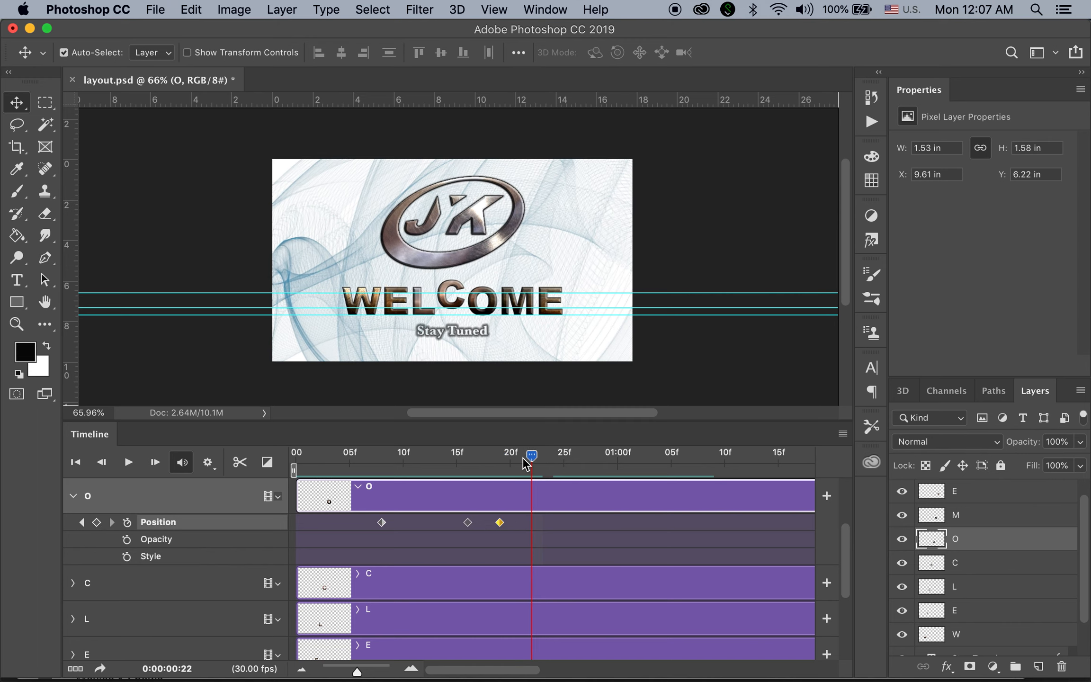
pyautogui.click(97, 522)
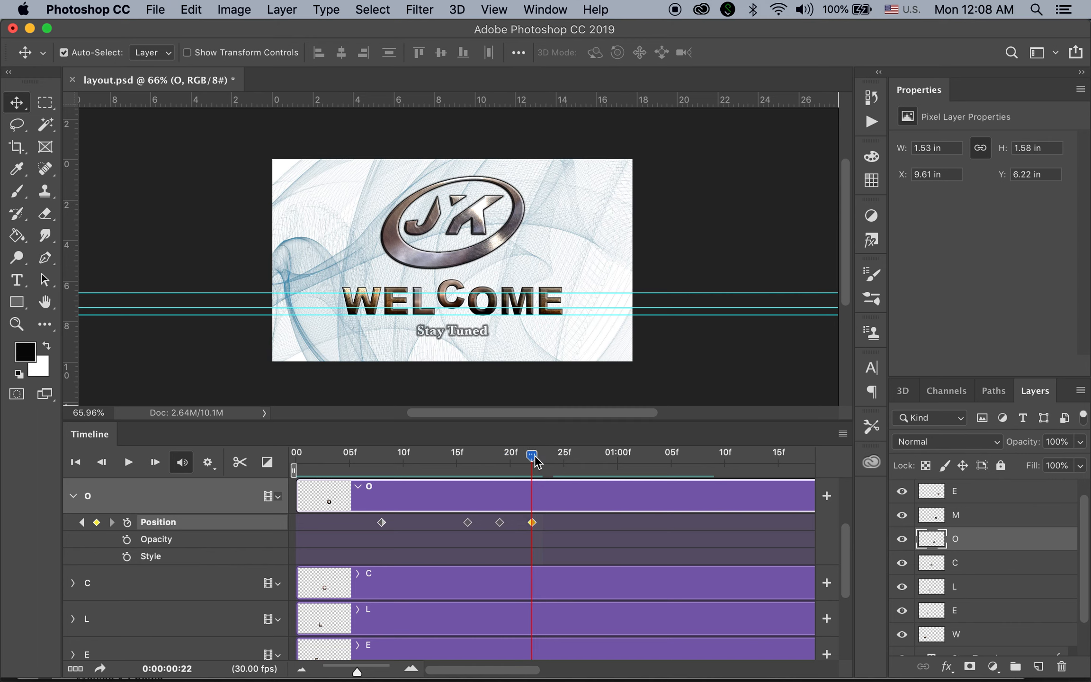
pyautogui.moveTo(534, 455); pyautogui.dragTo(553, 455)
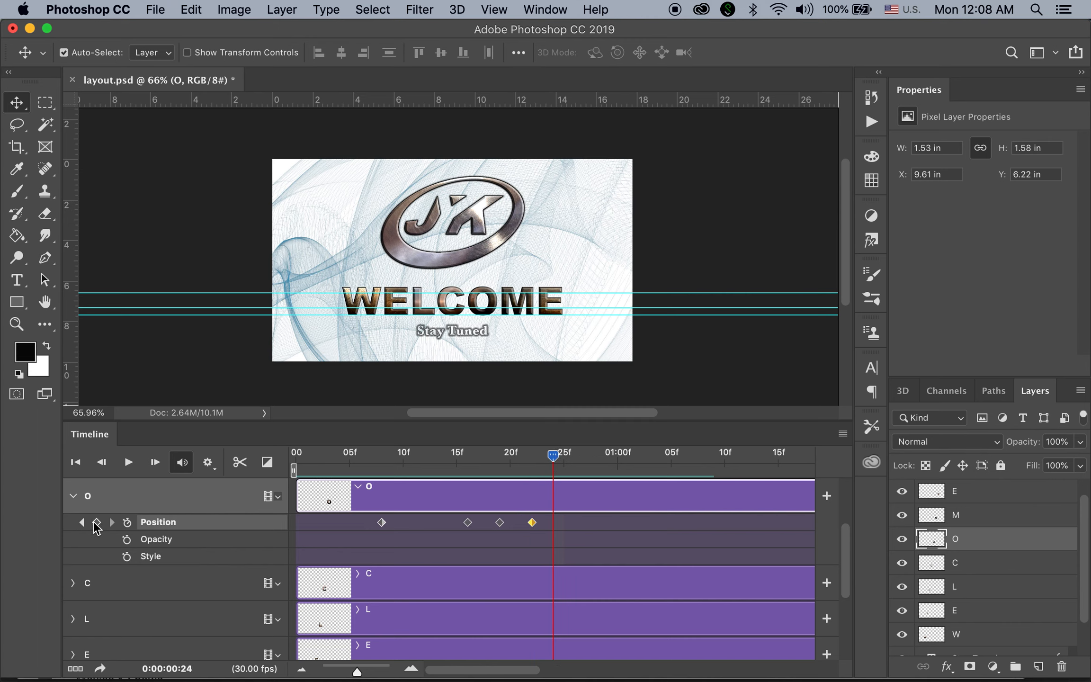
pyautogui.moveTo(556, 456); pyautogui.dragTo(573, 456)
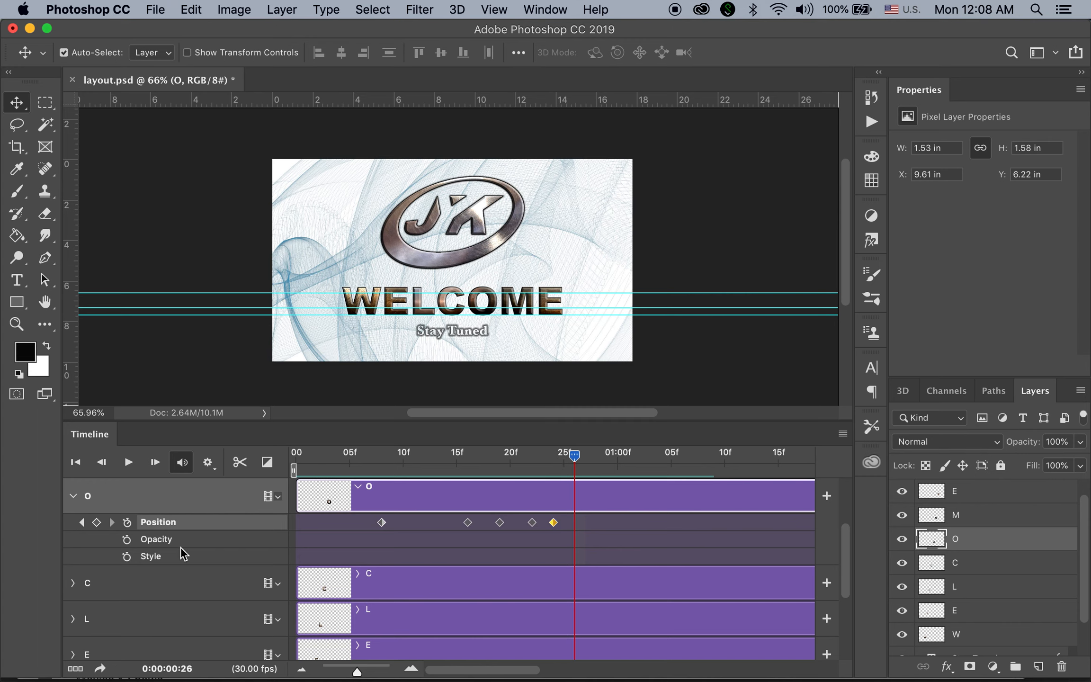
pyautogui.click(96, 522)
# - At the O layer's first keyframe on frame 8, move the letter O straight up off the canvas
pyautogui.moveTo(576, 455); pyautogui.dragTo(381, 492)
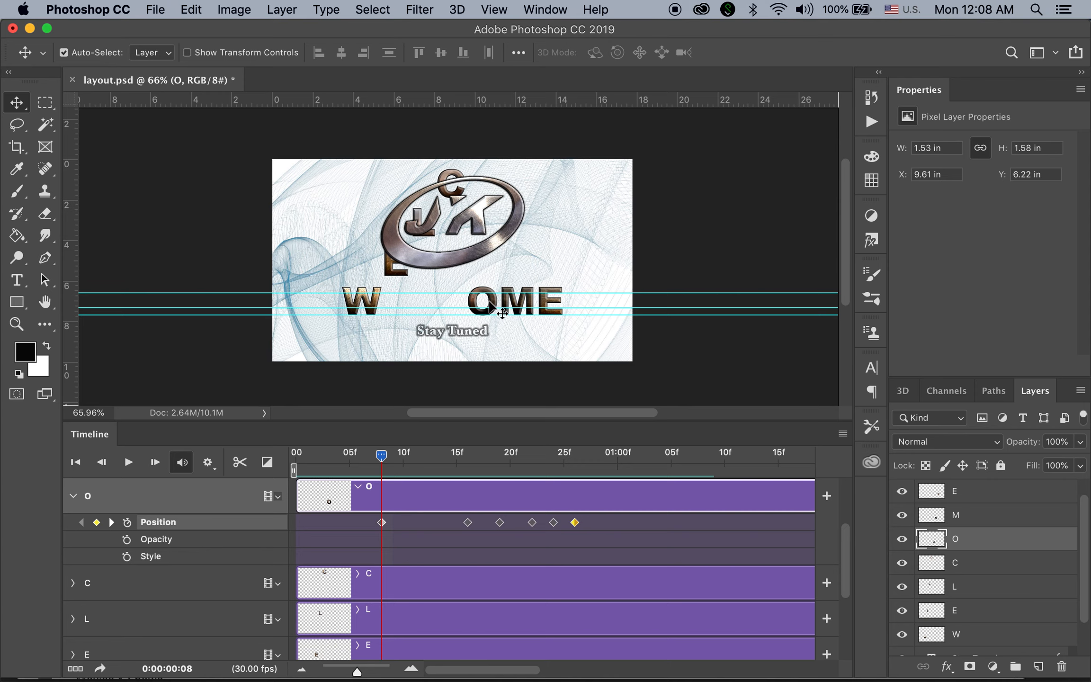
pyautogui.moveTo(492, 306); pyautogui.dragTo(494, 151)
# - At frame 19, raise the O so its base sits on the upper guide, at about Y 5.14 in
pyautogui.moveTo(381, 454); pyautogui.dragTo(500, 479)
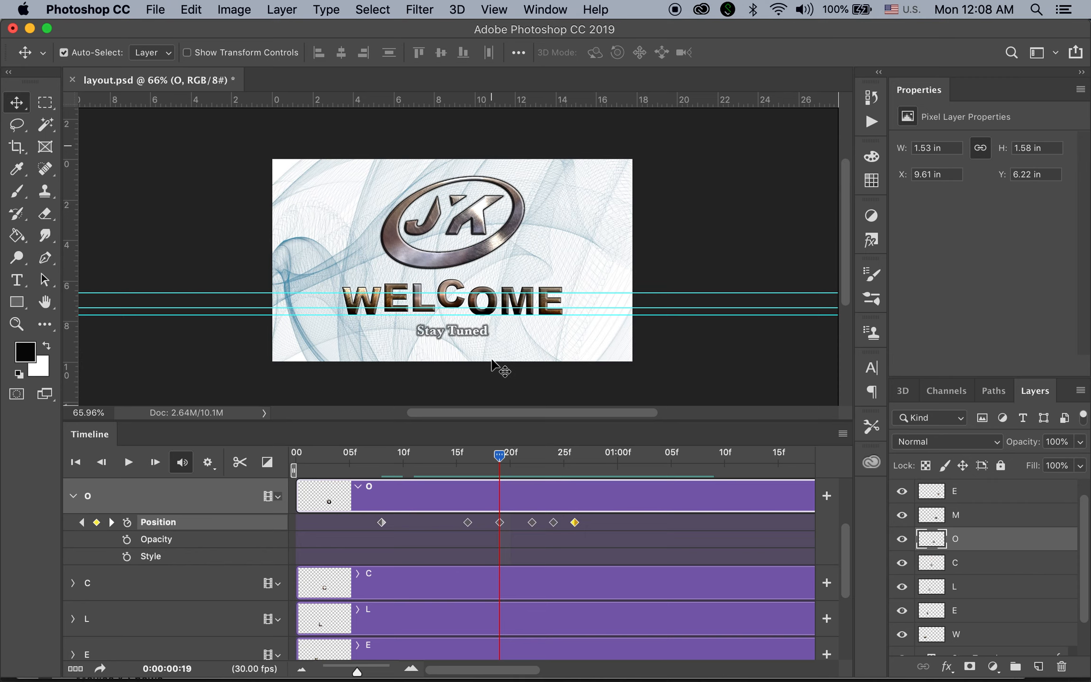
pyautogui.press('super')
pyautogui.scroll(5, 466, 291)
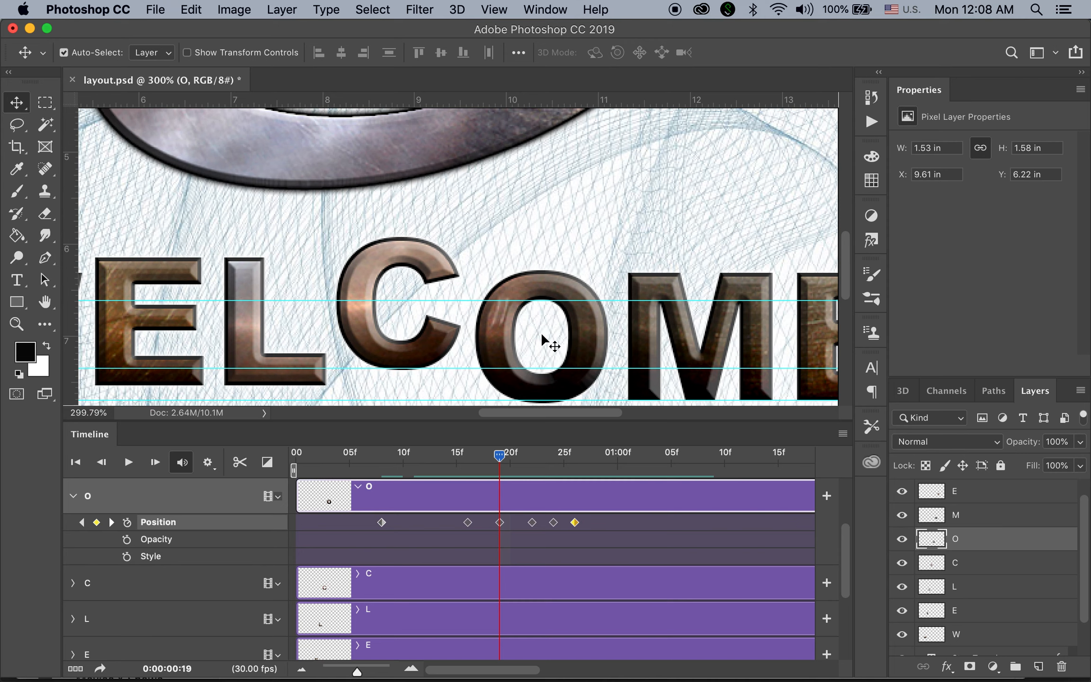
pyautogui.moveTo(578, 339); pyautogui.dragTo(574, 243)
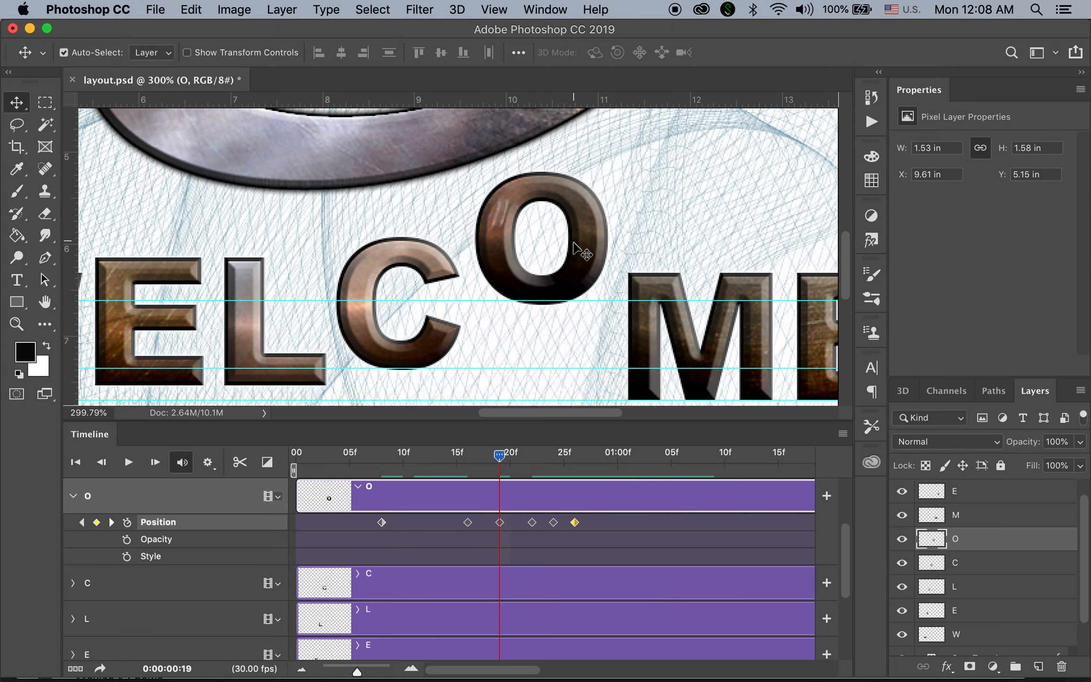
pyautogui.press('Up')
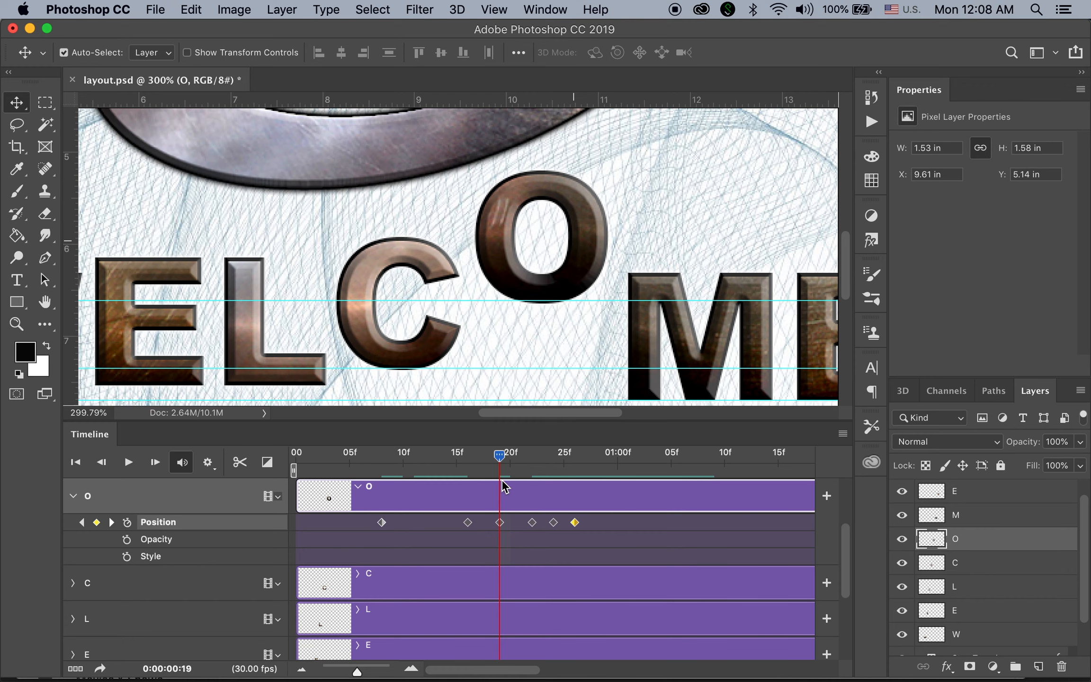
# - At frame 24, raise the O so its base sits on the middle guide, at about Y 5.86 in
pyautogui.moveTo(501, 457); pyautogui.dragTo(554, 466)
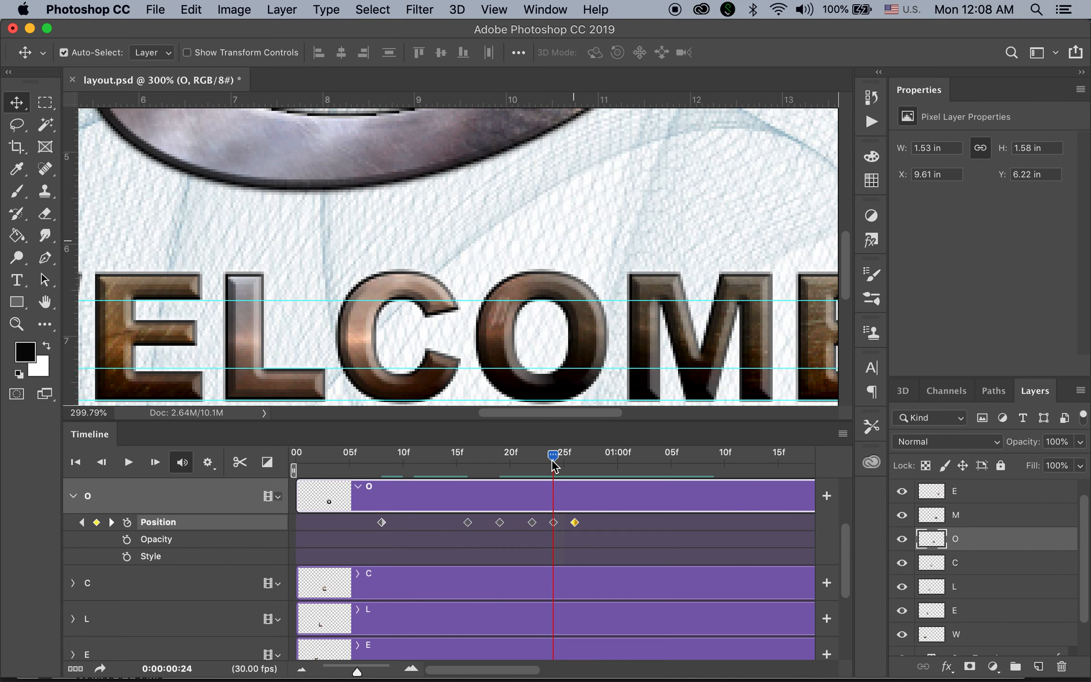
pyautogui.moveTo(593, 337); pyautogui.dragTo(594, 309)
pyautogui.press('Up')
pyautogui.press('Up')
pyautogui.press('Up')
pyautogui.press('Up')
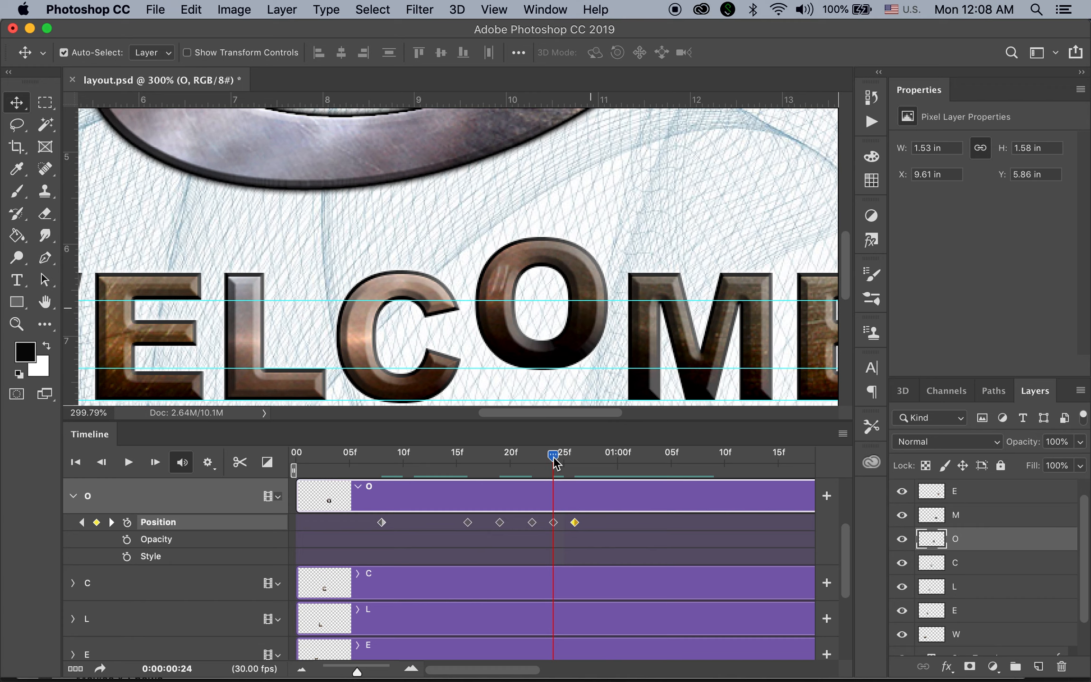
pyautogui.moveTo(556, 461); pyautogui.dragTo(574, 463)
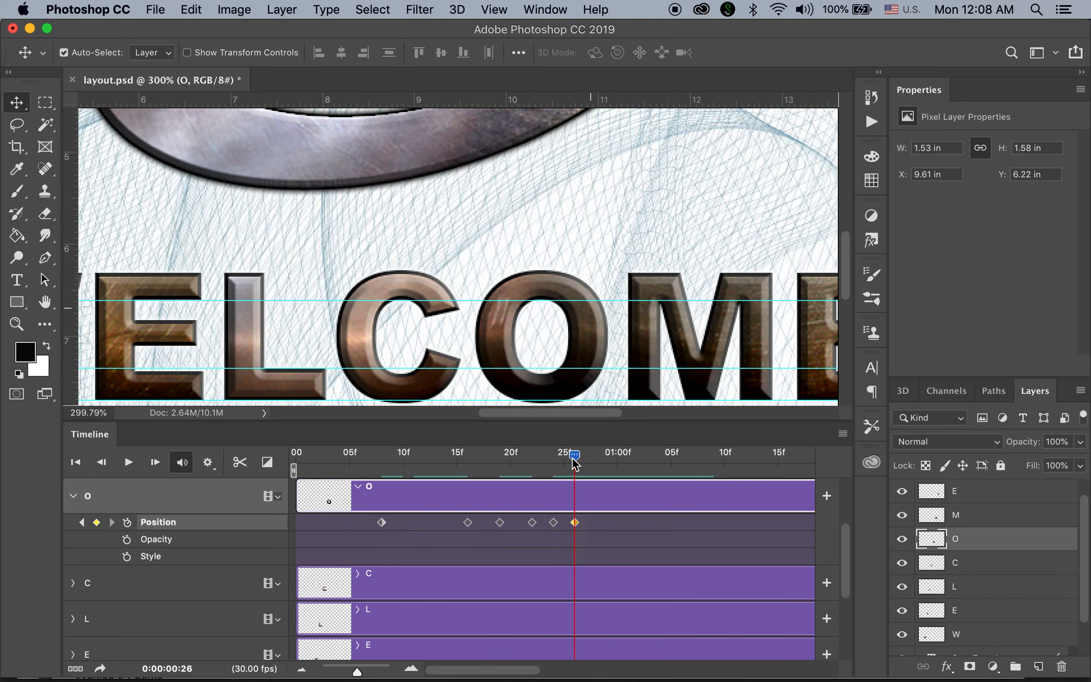
# - Switch from the O layer to the M layer and start its Position animation with a first keyframe at frame 10
pyautogui.click(74, 497)
pyautogui.click(989, 521)
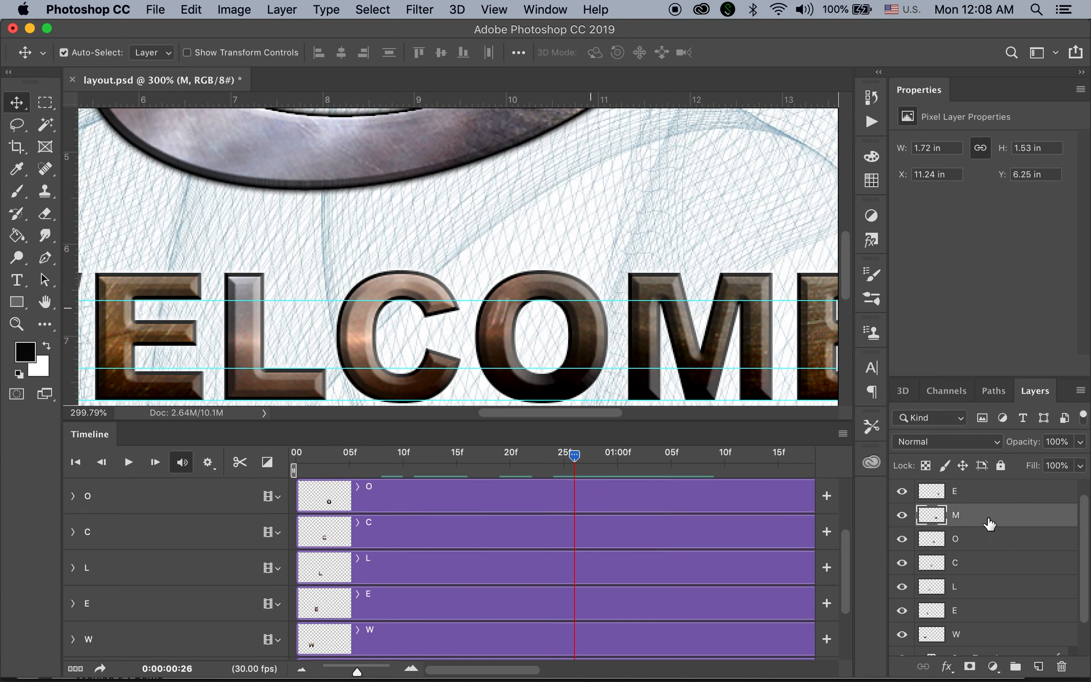
pyautogui.moveTo(845, 556); pyautogui.dragTo(850, 527)
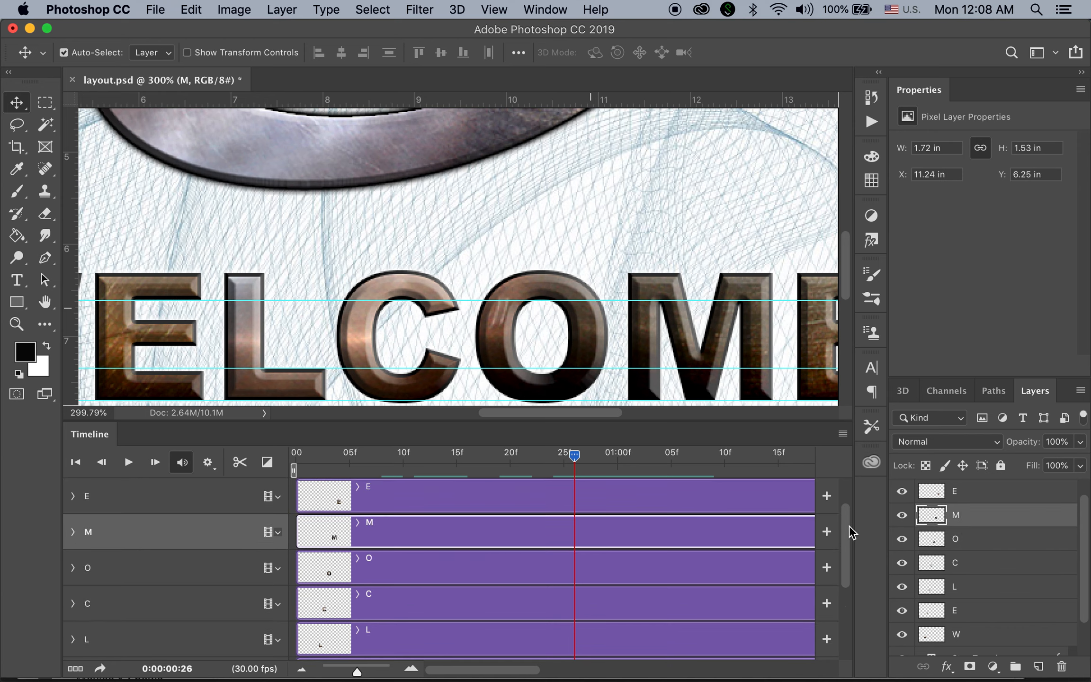
pyautogui.click(73, 532)
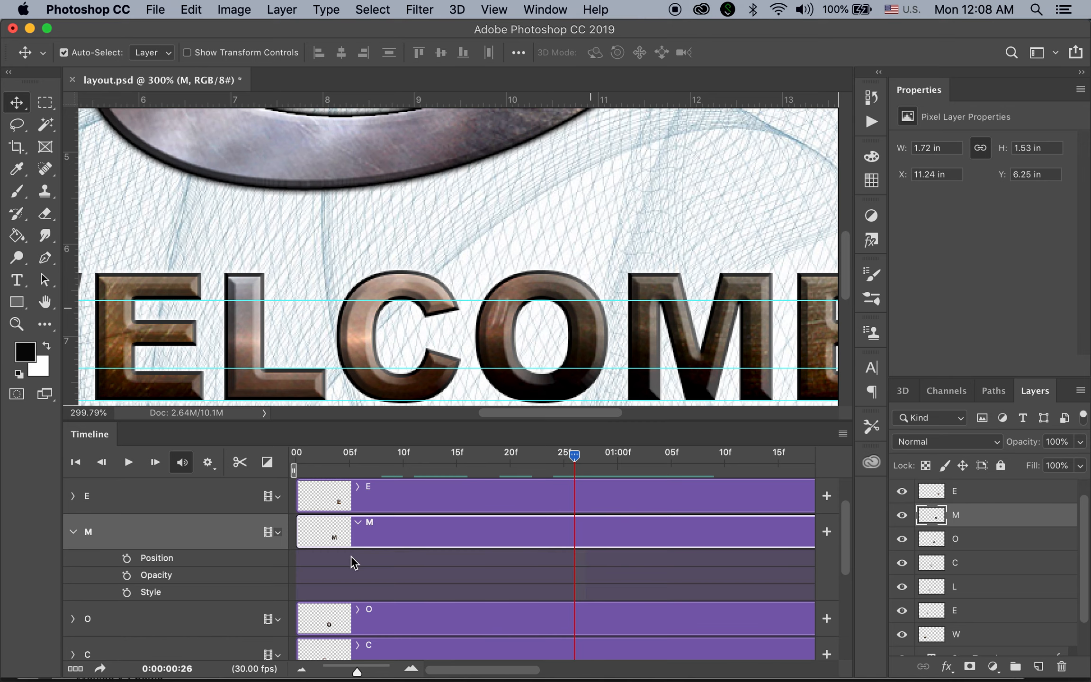
pyautogui.moveTo(609, 288); pyautogui.dragTo(462, 281)
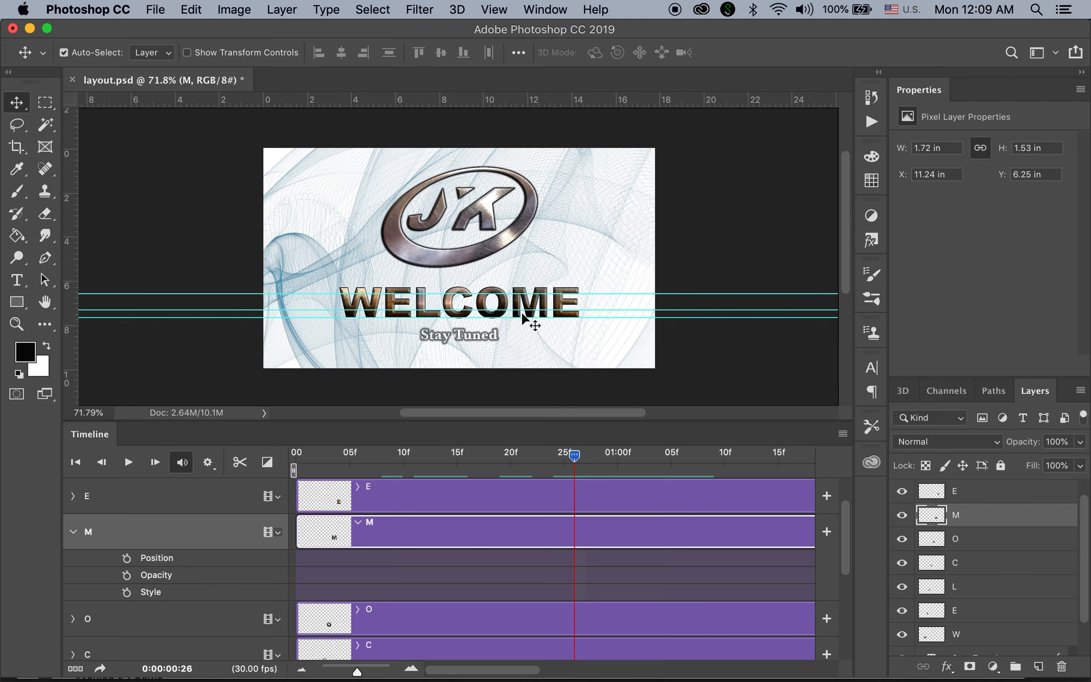
pyautogui.moveTo(579, 457); pyautogui.dragTo(403, 482)
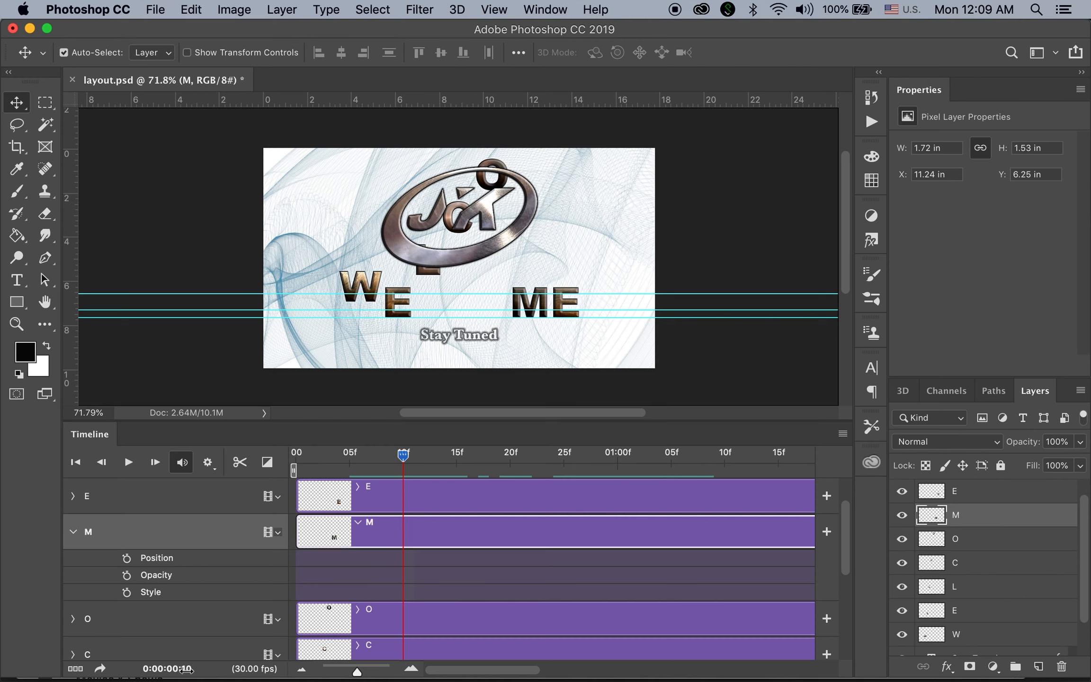
pyautogui.click(128, 560)
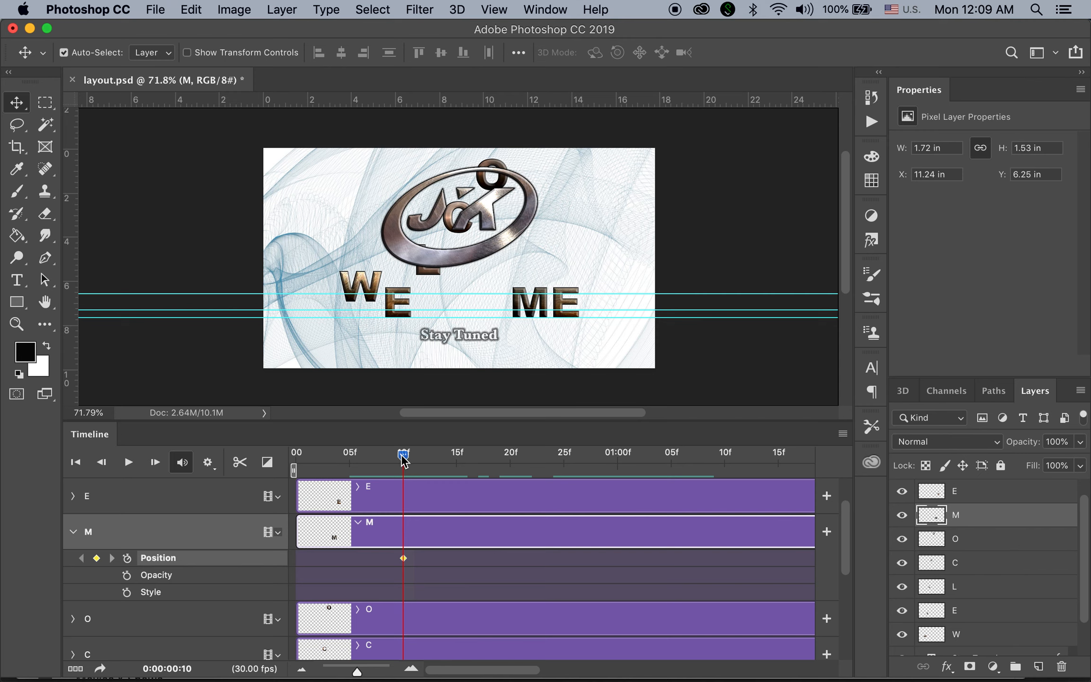
# - Add Position keyframes to the M layer at frames 18, 21, 24, 26 and 28
pyautogui.moveTo(405, 457); pyautogui.dragTo(494, 479)
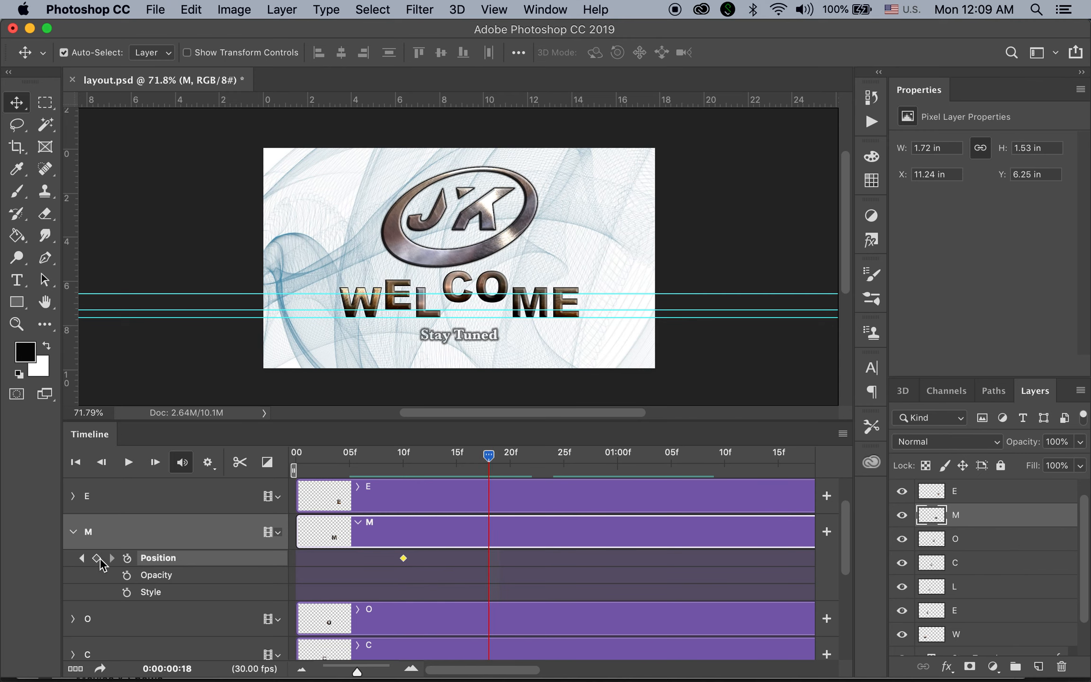
pyautogui.click(97, 558)
pyautogui.moveTo(503, 462); pyautogui.dragTo(521, 467)
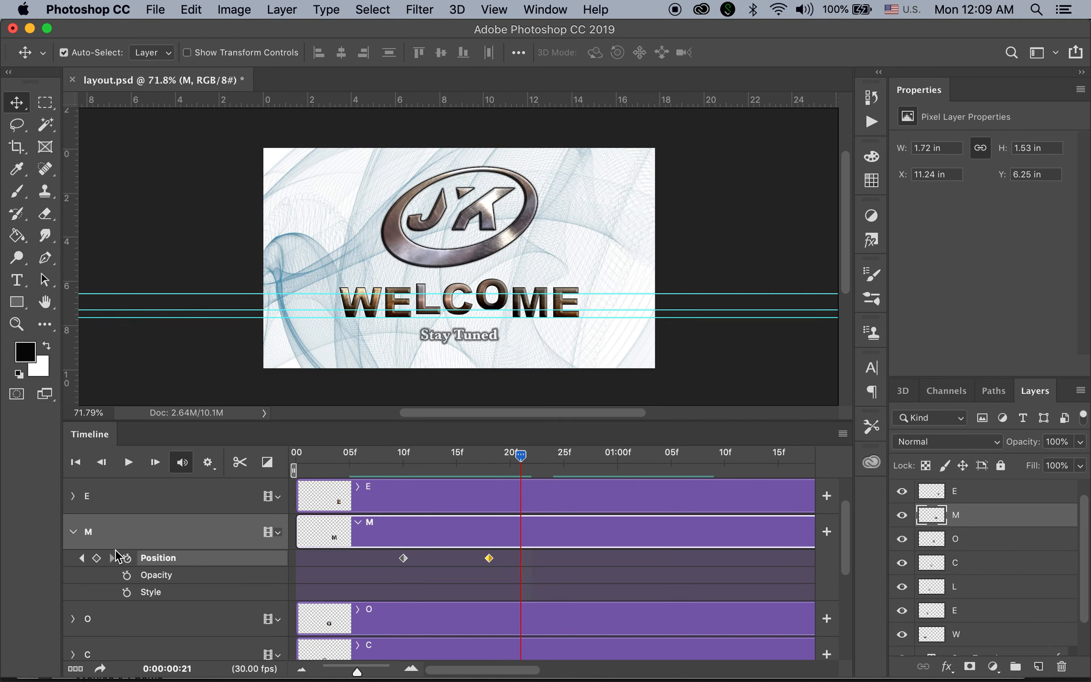
pyautogui.click(96, 558)
pyautogui.moveTo(528, 458); pyautogui.dragTo(556, 462)
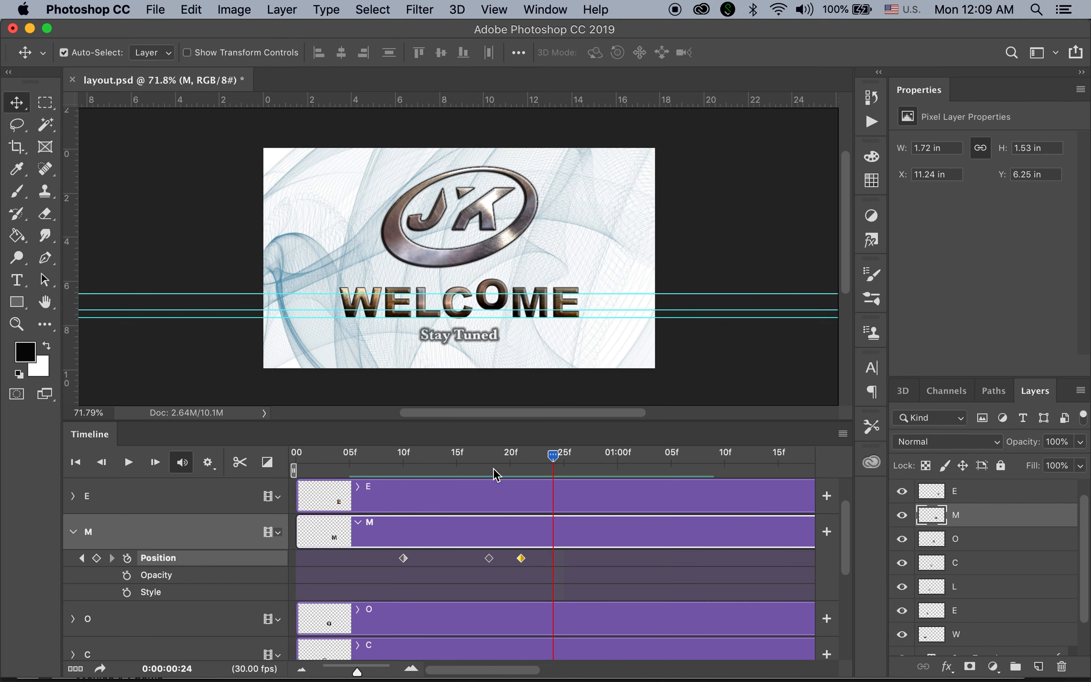
pyautogui.click(97, 558)
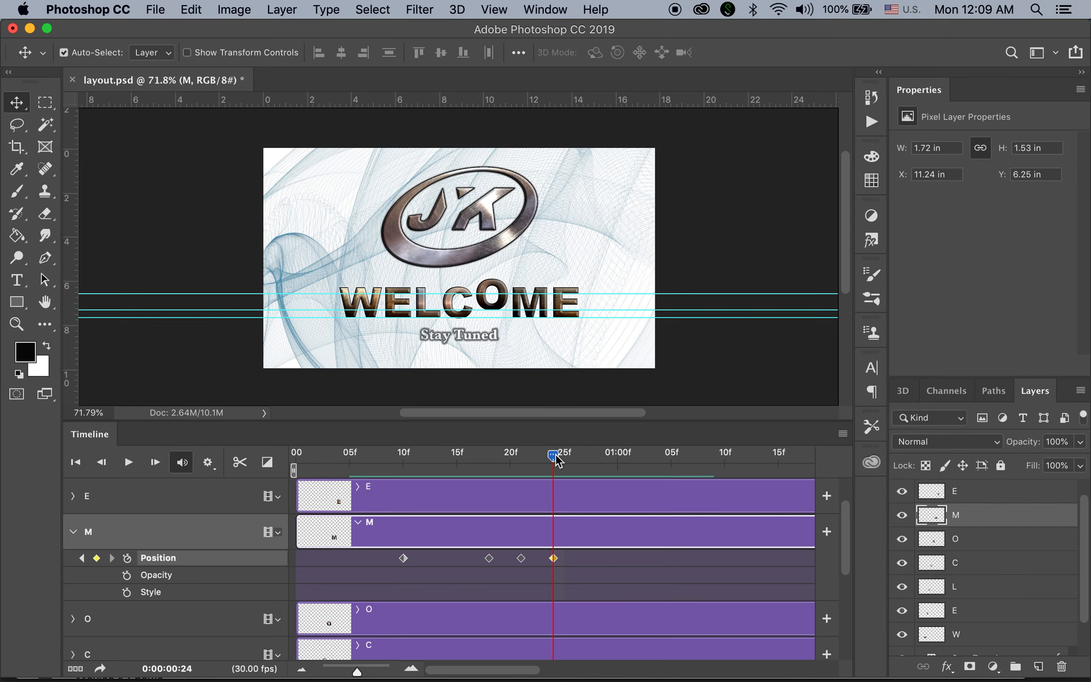
pyautogui.moveTo(557, 459); pyautogui.dragTo(574, 460)
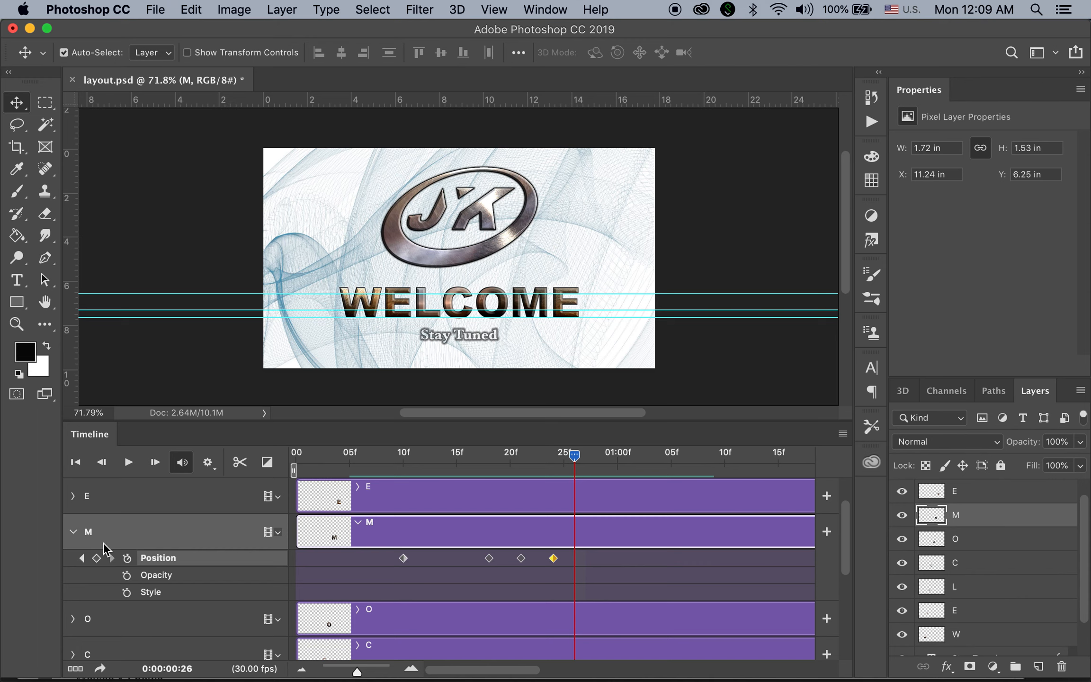
pyautogui.click(97, 559)
pyautogui.moveTo(576, 460); pyautogui.dragTo(596, 467)
pyautogui.click(102, 558)
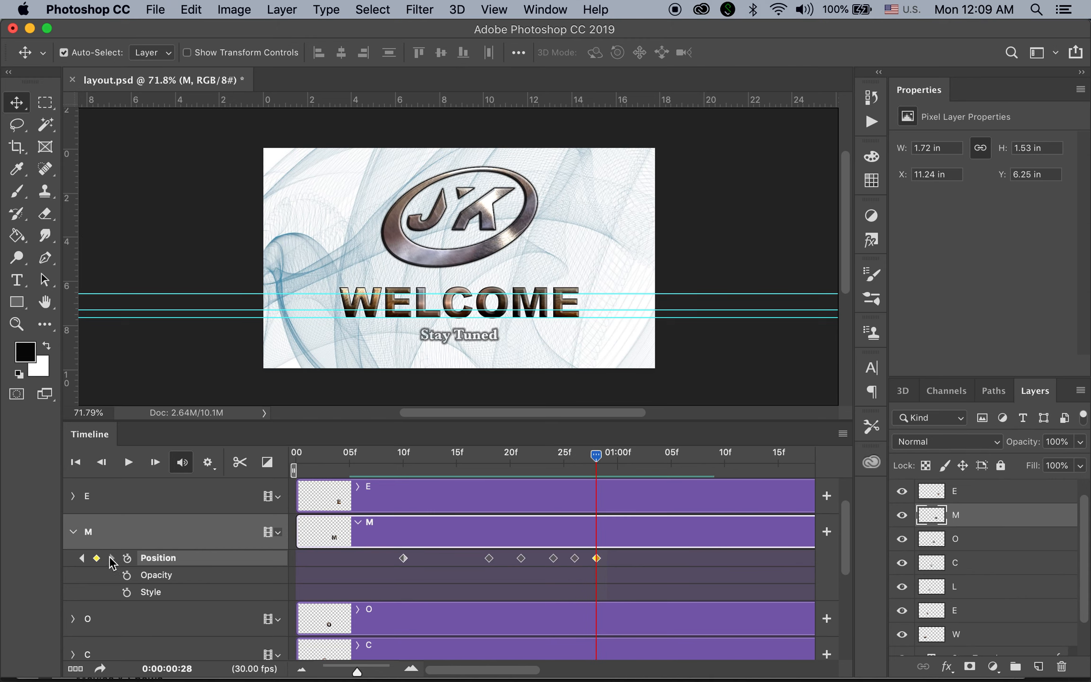
# - At the M layer's first keyframe on frame 10, move the letter M straight up off the canvas
pyautogui.moveTo(593, 465); pyautogui.dragTo(403, 463)
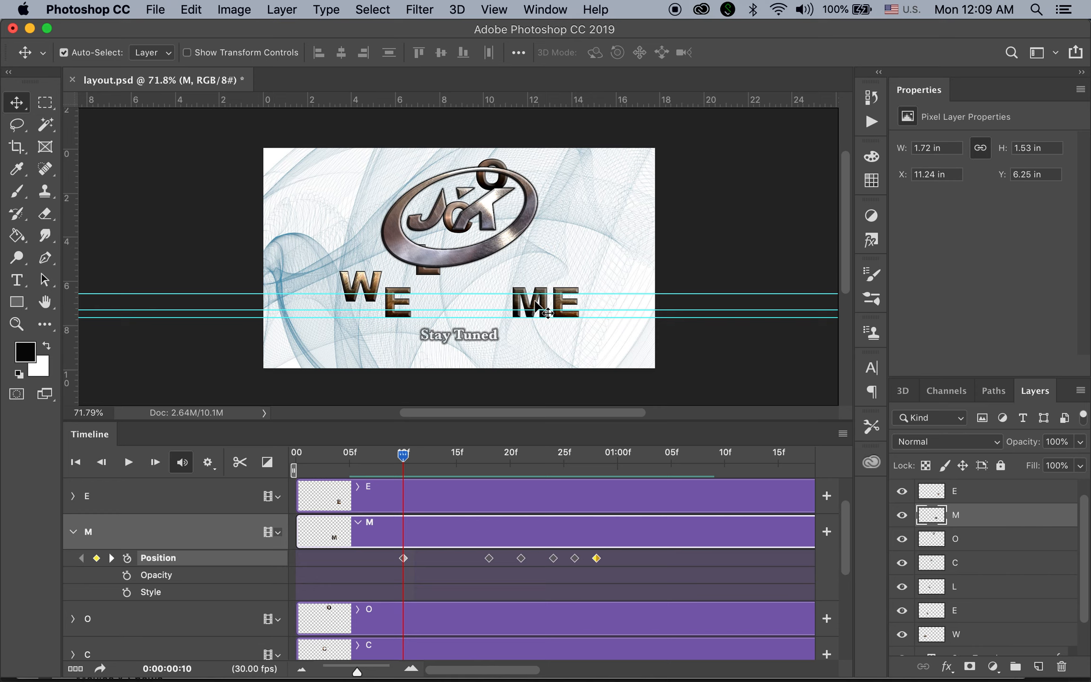
pyautogui.moveTo(535, 306); pyautogui.dragTo(553, 192)
# - At frame 21, raise the M so its base sits on the upper guide, at about Y 5.17 in
pyautogui.moveTo(407, 460); pyautogui.dragTo(521, 471)
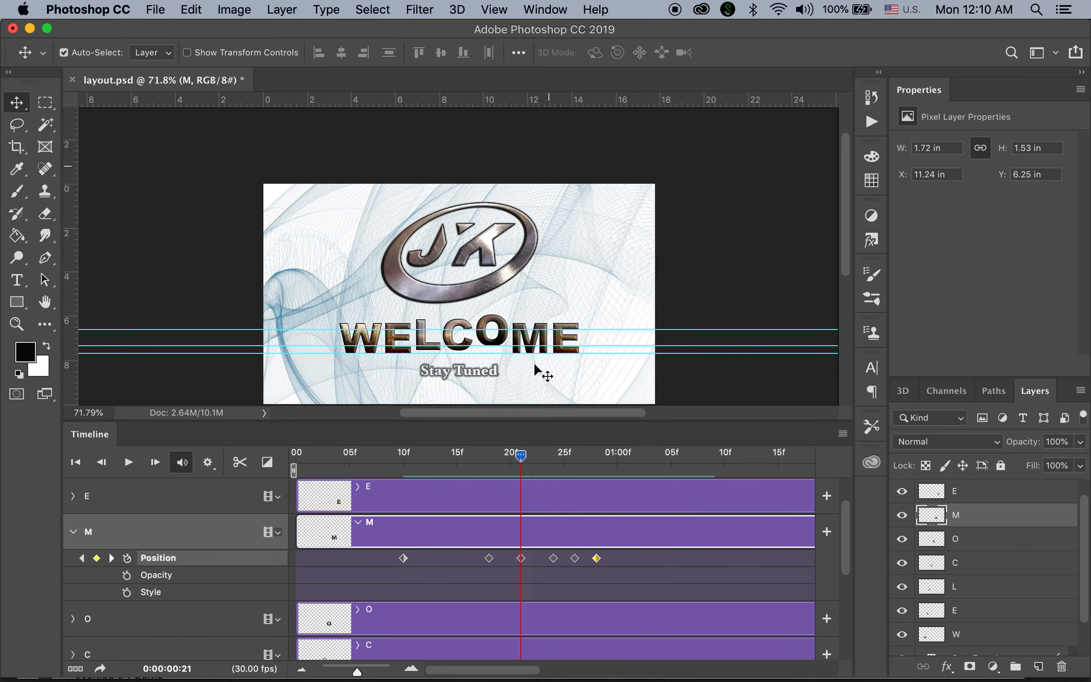
pyautogui.moveTo(487, 326); pyautogui.dragTo(460, 263)
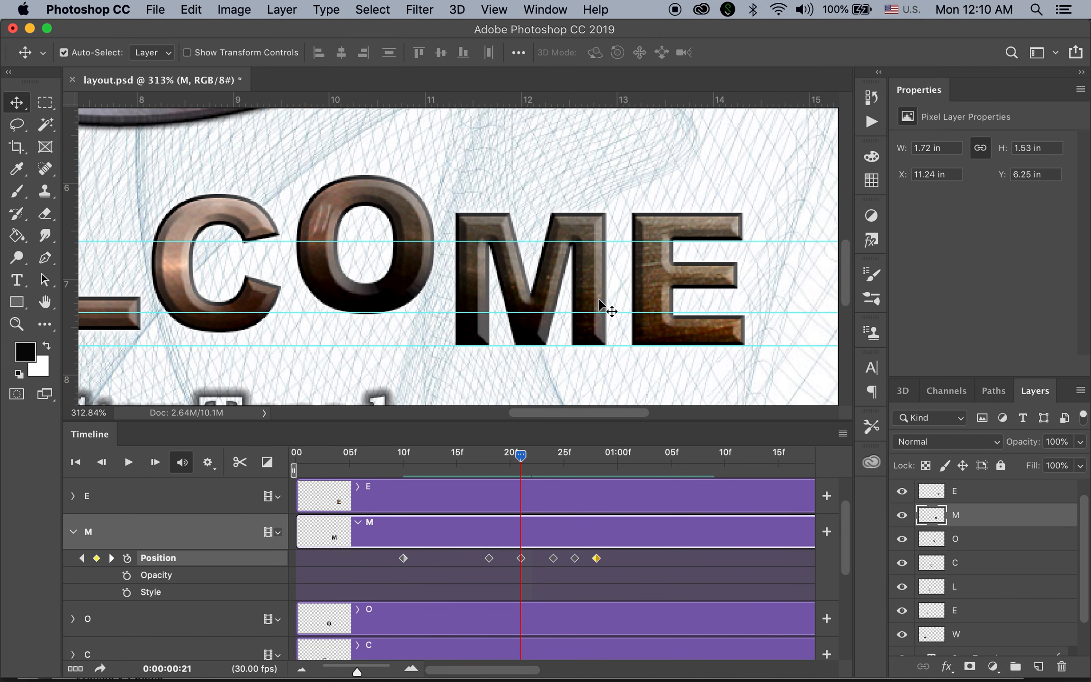
pyautogui.moveTo(584, 299); pyautogui.dragTo(584, 206)
pyautogui.press('Up')
pyautogui.press('Up')
pyautogui.press('Up')
pyautogui.press('Up')
pyautogui.press('Up')
pyautogui.press('Up')
pyautogui.press('Up')
pyautogui.press('Up')
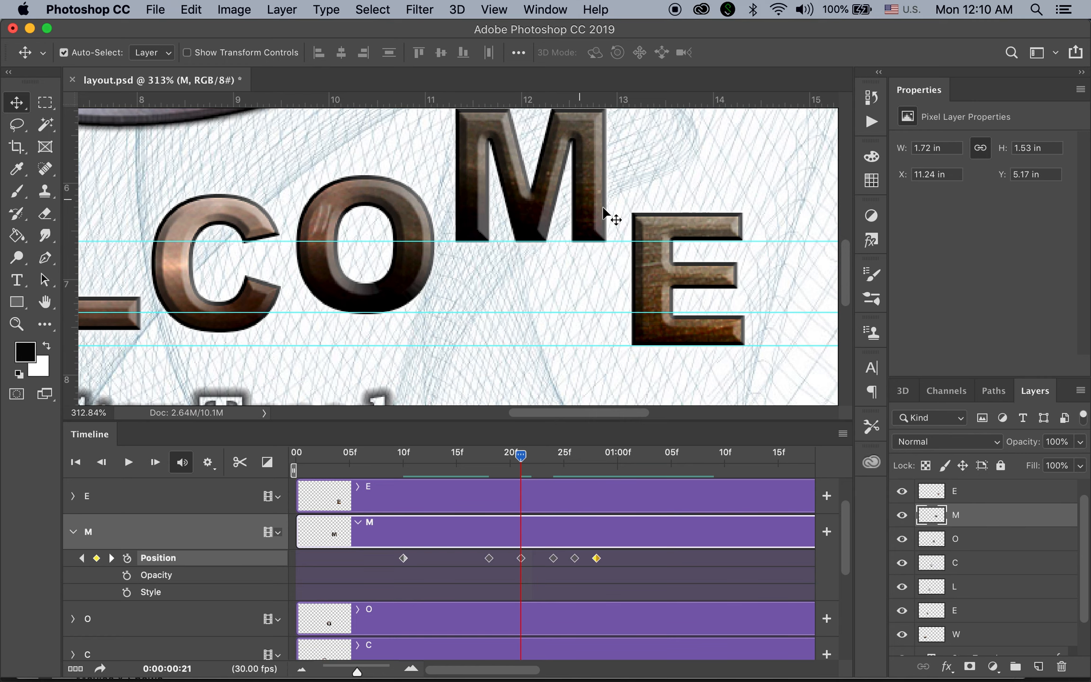
# - At frame 26, raise the M so its base sits on the middle guide, at about Y 5.93 in
pyautogui.moveTo(521, 456); pyautogui.dragTo(573, 461)
pyautogui.moveTo(587, 328); pyautogui.dragTo(588, 301)
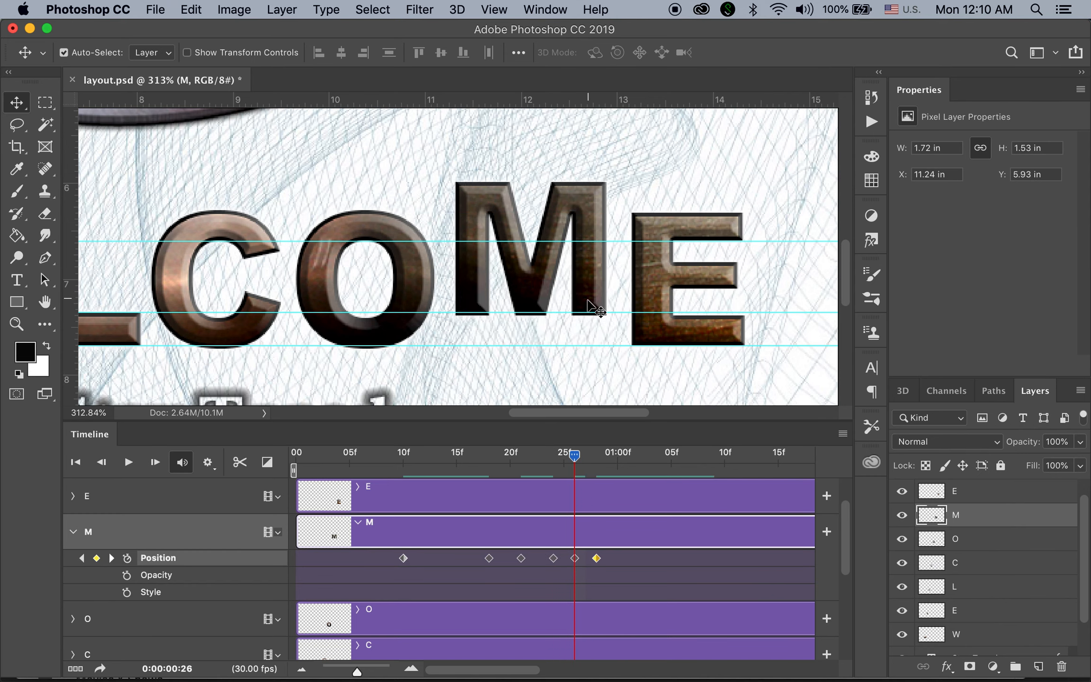
pyautogui.moveTo(574, 456); pyautogui.dragTo(597, 457)
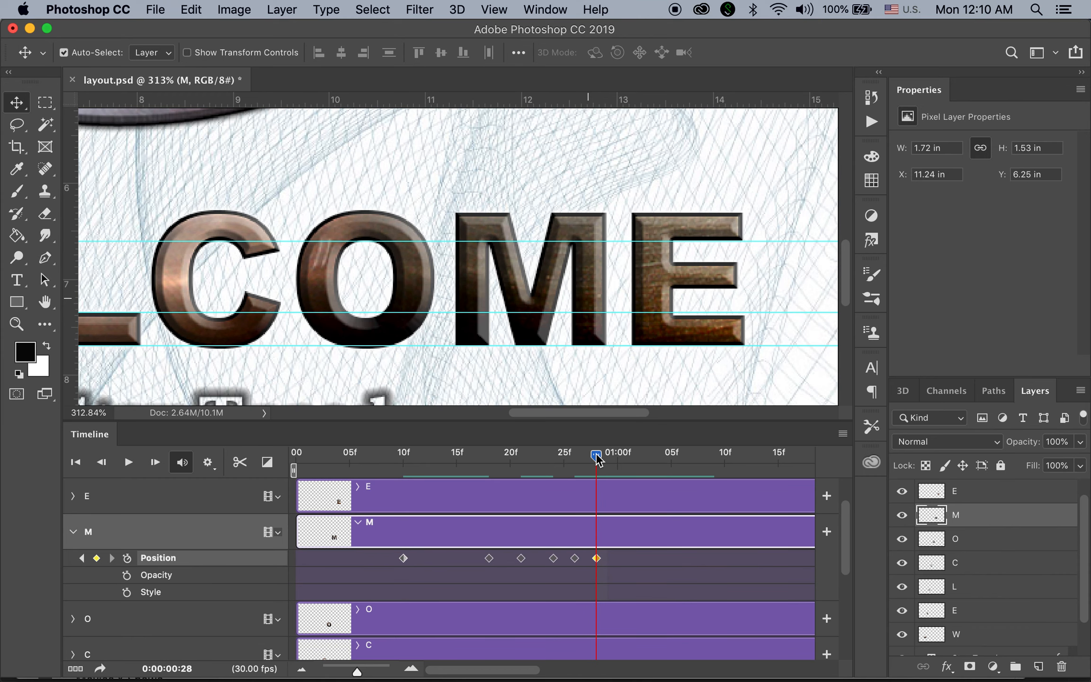
# - Switch from the M layer to the final E layer and start its Position animation with a first keyframe at frame 12
pyautogui.click(74, 532)
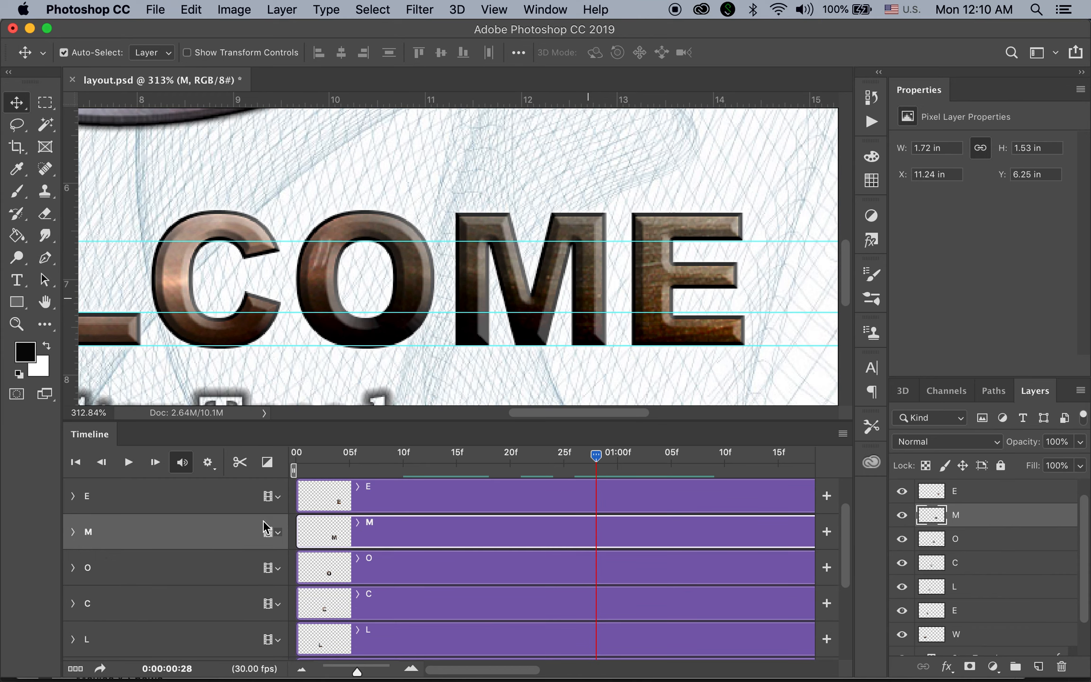
pyautogui.click(980, 495)
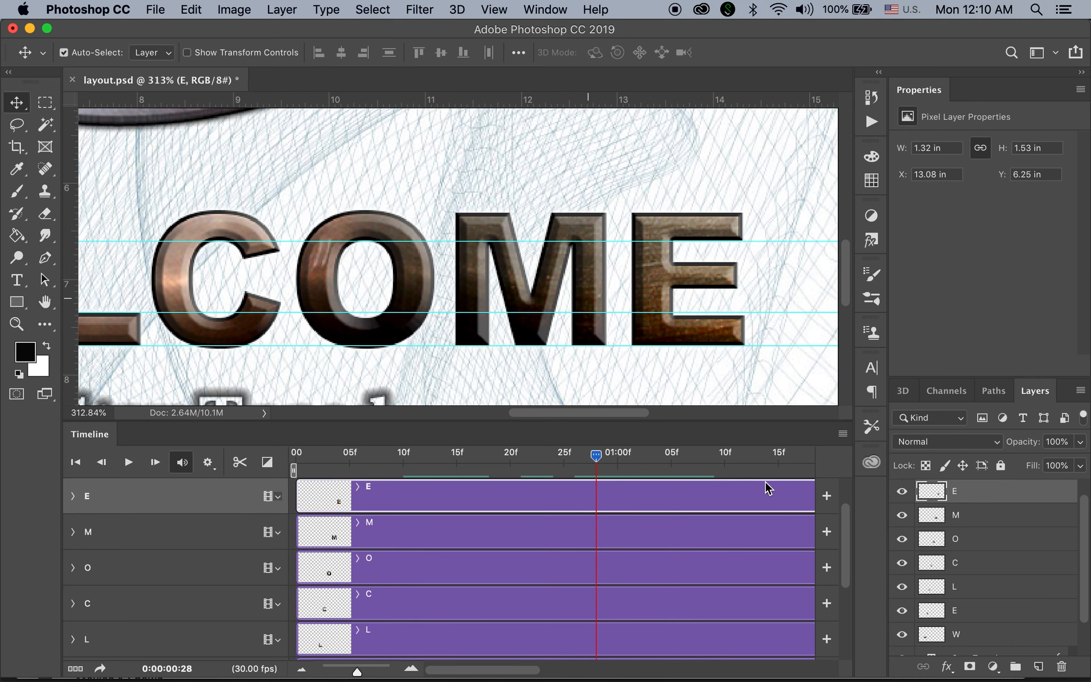
pyautogui.click(73, 496)
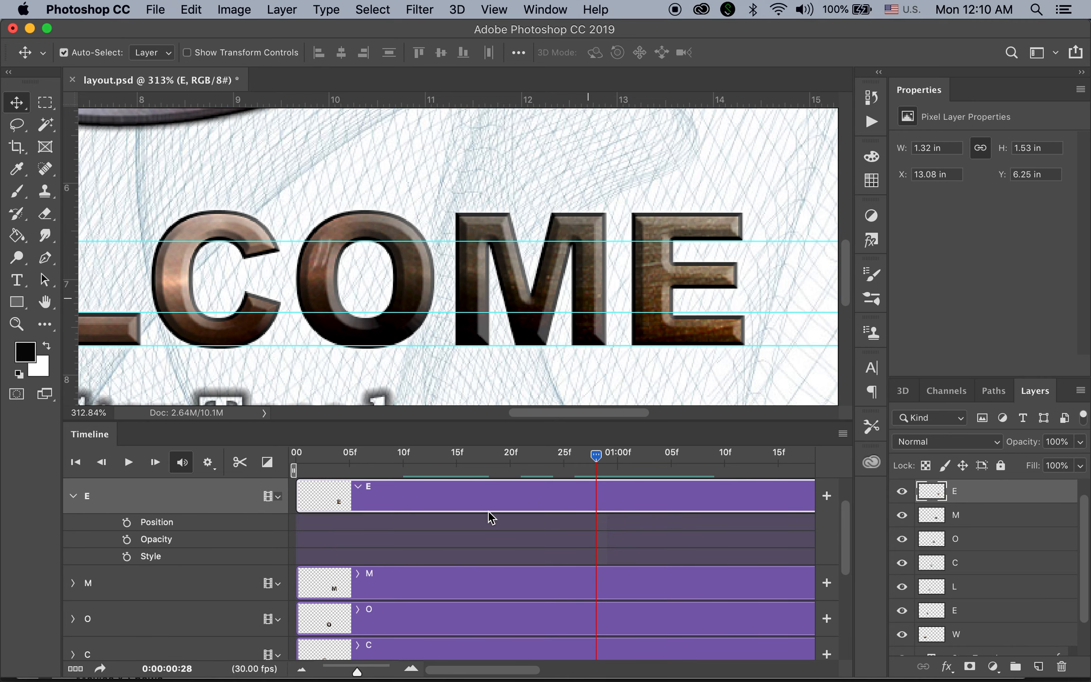
pyautogui.moveTo(627, 338); pyautogui.dragTo(454, 264)
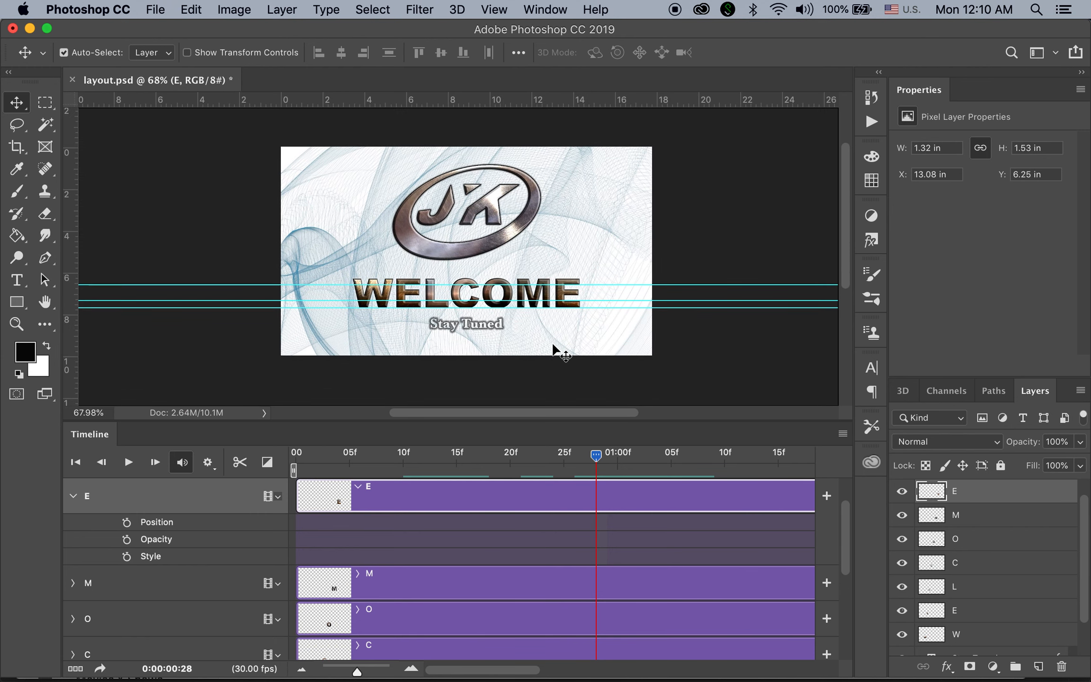
pyautogui.moveTo(588, 462); pyautogui.dragTo(425, 452)
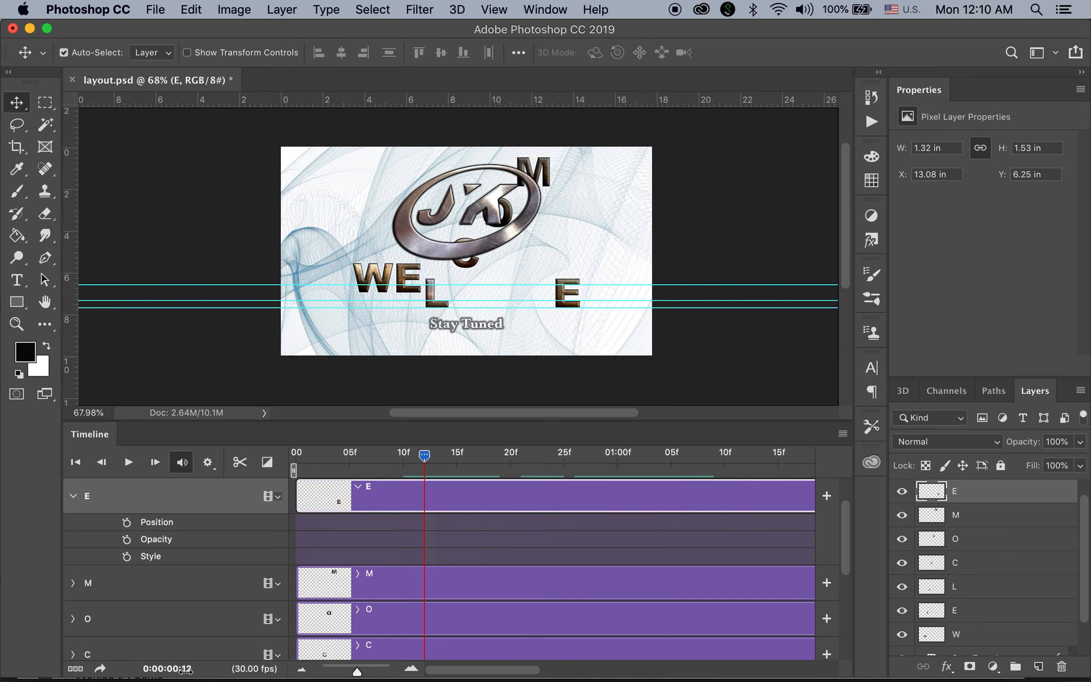
pyautogui.click(127, 523)
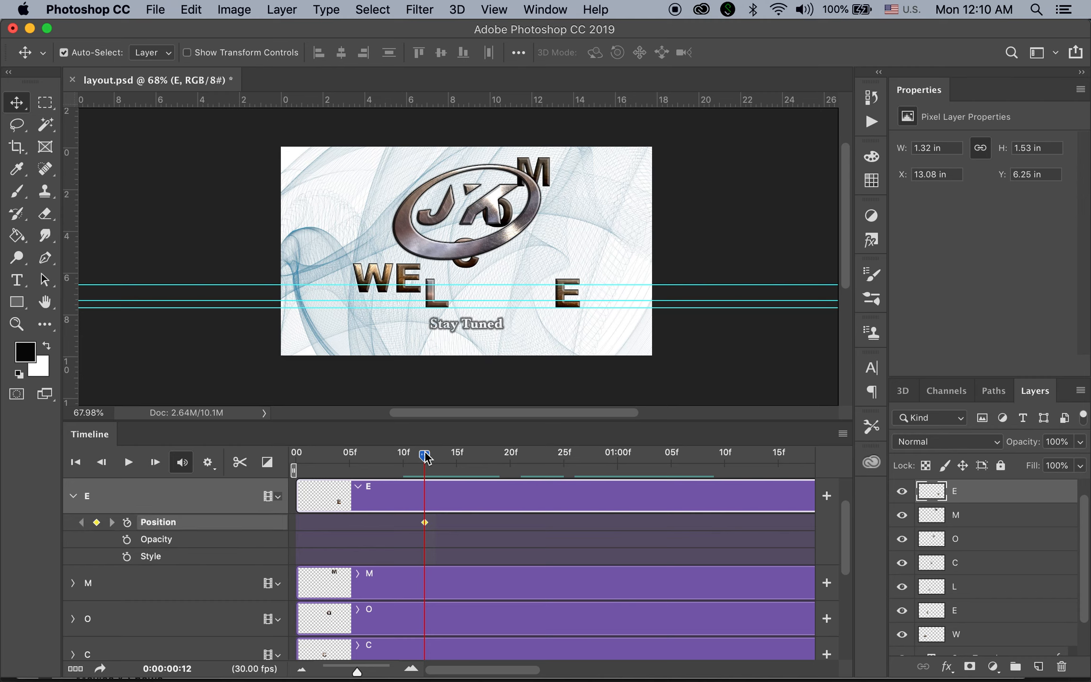
# - Add Position keyframes to the final E layer at frames 20, 23, 26 and 28 and at 01:00
pyautogui.moveTo(426, 459); pyautogui.dragTo(511, 459)
pyautogui.click(97, 523)
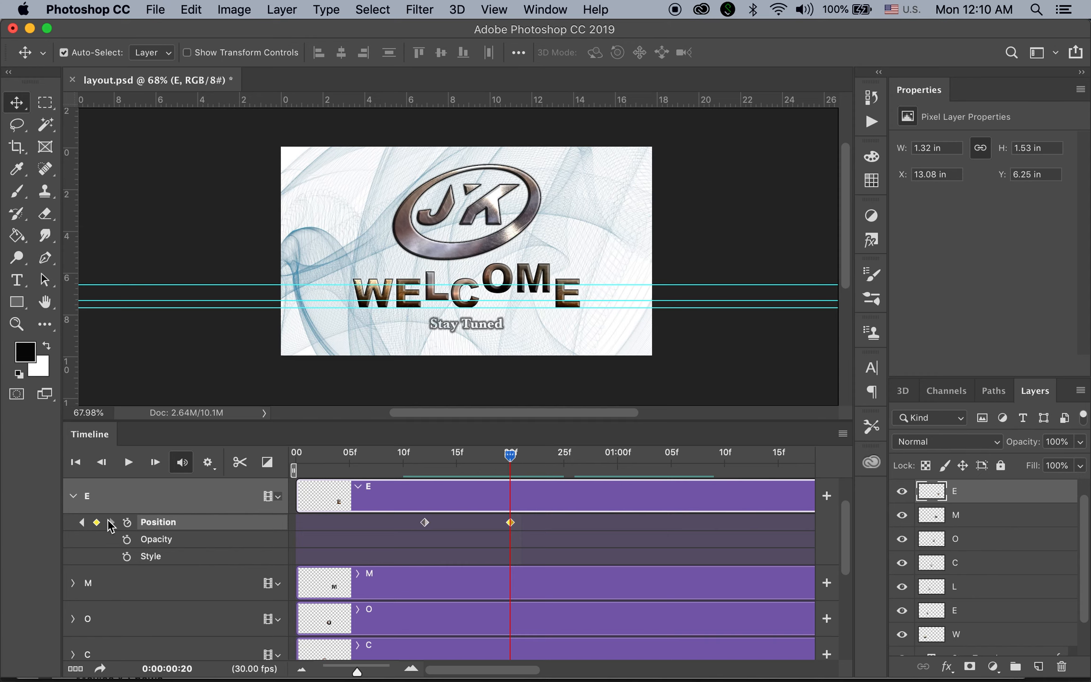
pyautogui.moveTo(513, 462); pyautogui.dragTo(541, 468)
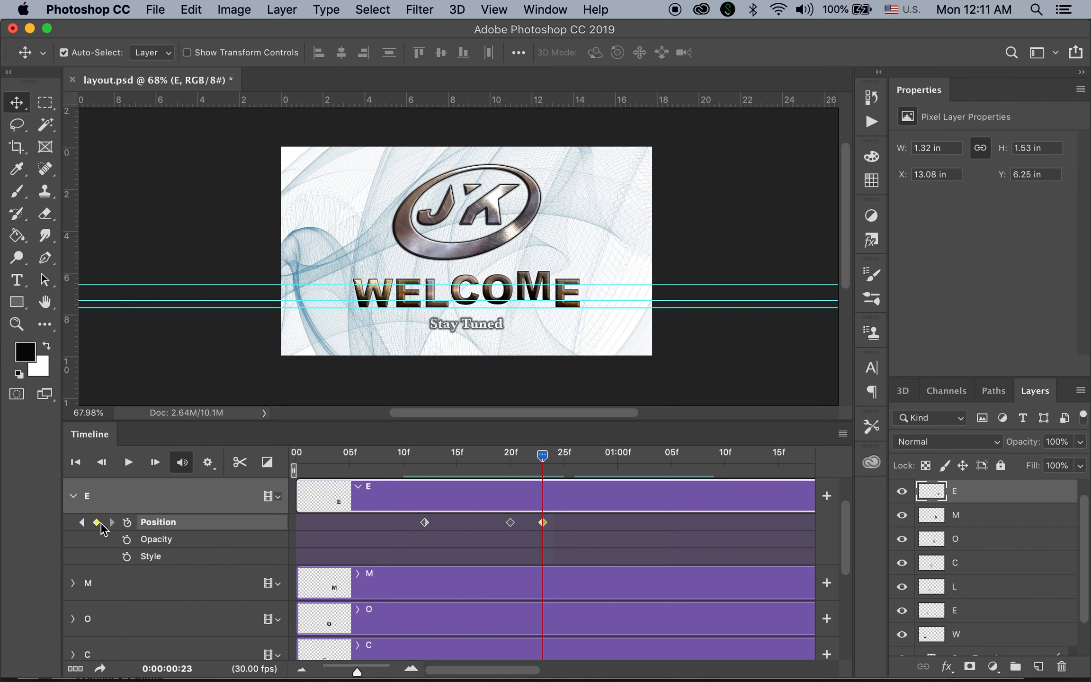
pyautogui.moveTo(547, 458); pyautogui.dragTo(574, 462)
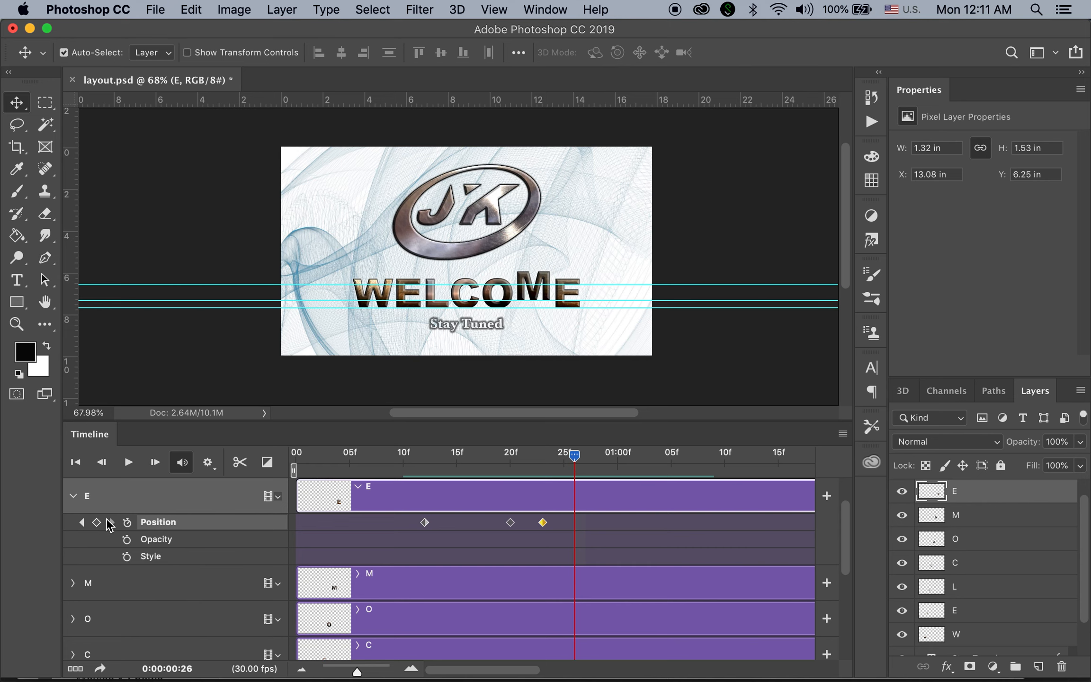
pyautogui.click(96, 522)
pyautogui.moveTo(579, 462); pyautogui.dragTo(595, 466)
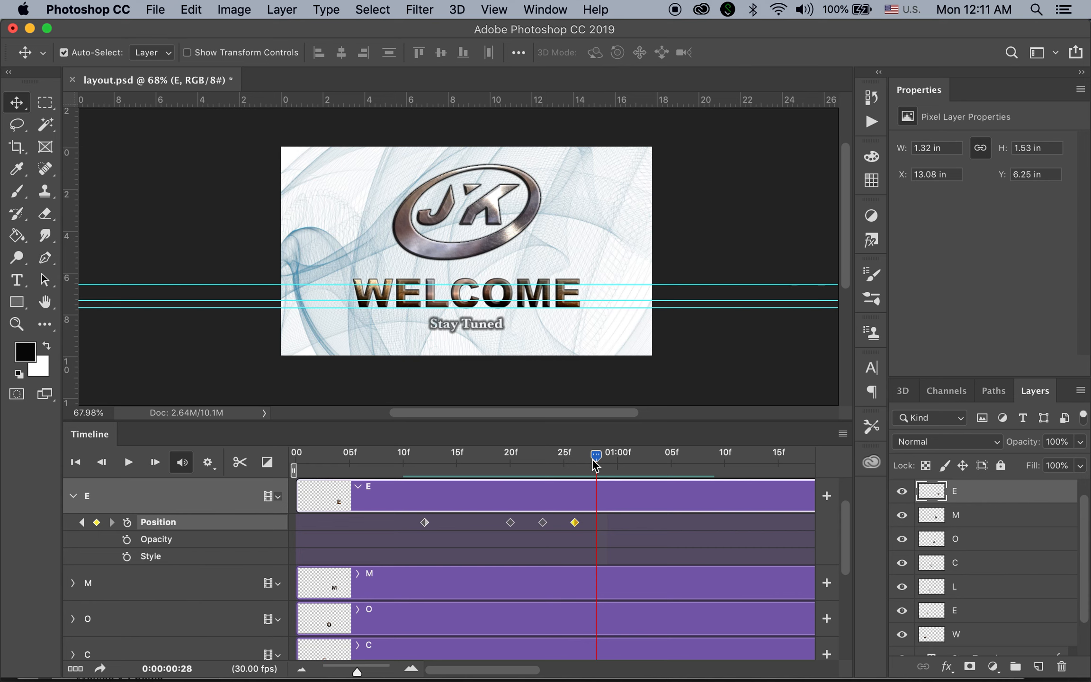
pyautogui.click(97, 522)
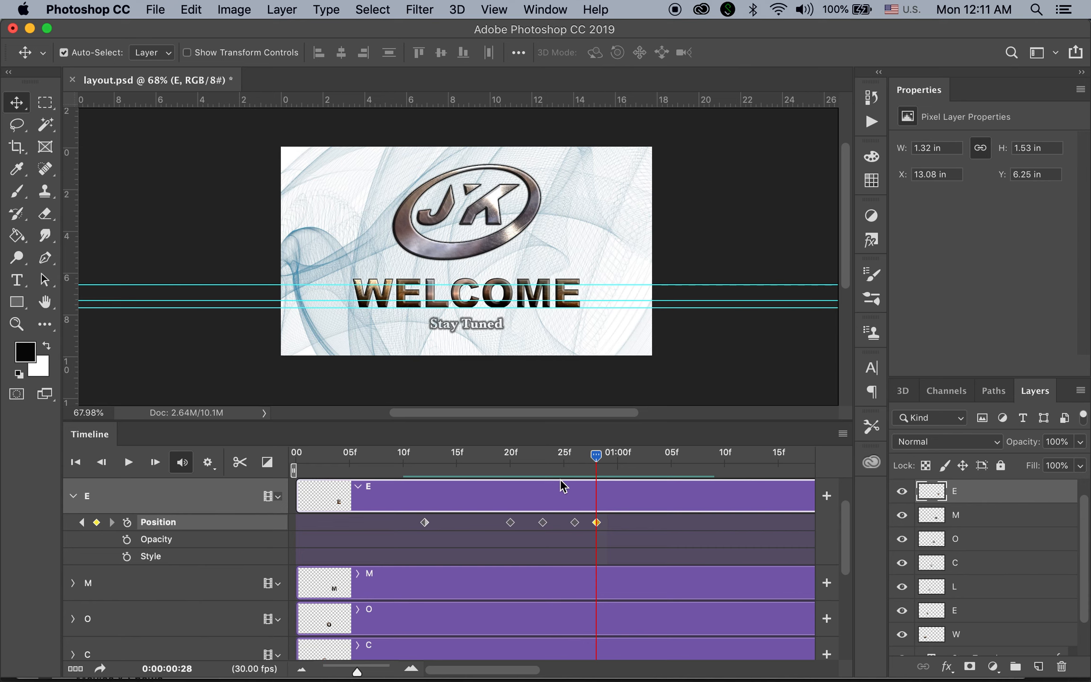
pyautogui.moveTo(605, 459); pyautogui.dragTo(619, 462)
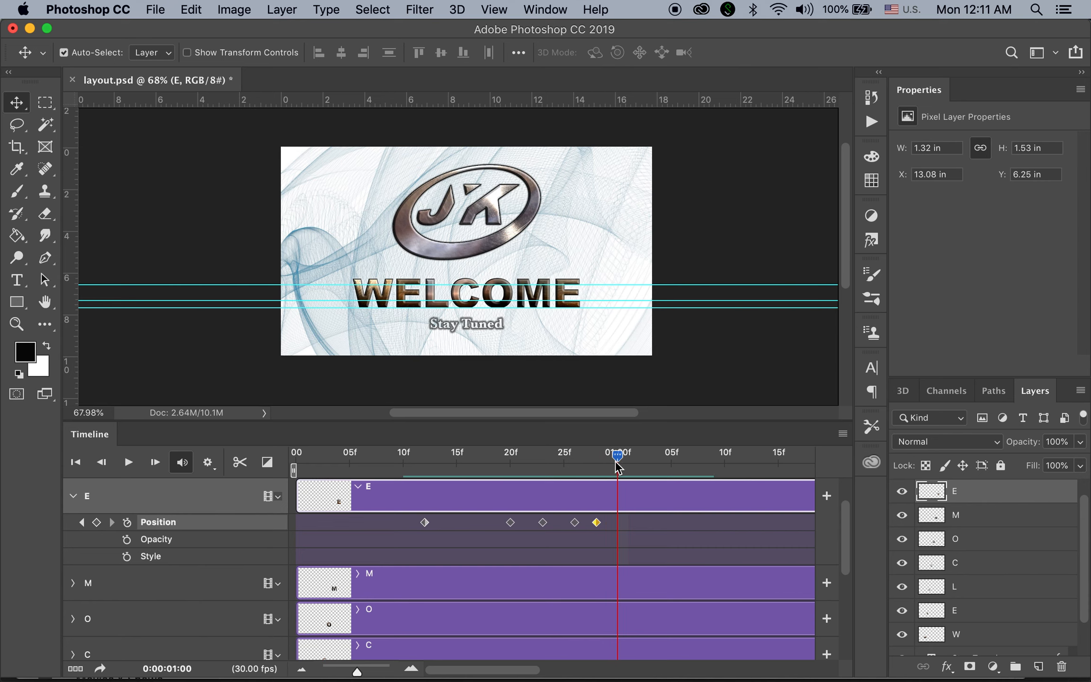
pyautogui.click(96, 523)
# - At the final E layer's first keyframe on frame 12, move the letter straight up off the canvas, to about Y -1.53 in
pyautogui.moveTo(619, 458); pyautogui.dragTo(425, 478)
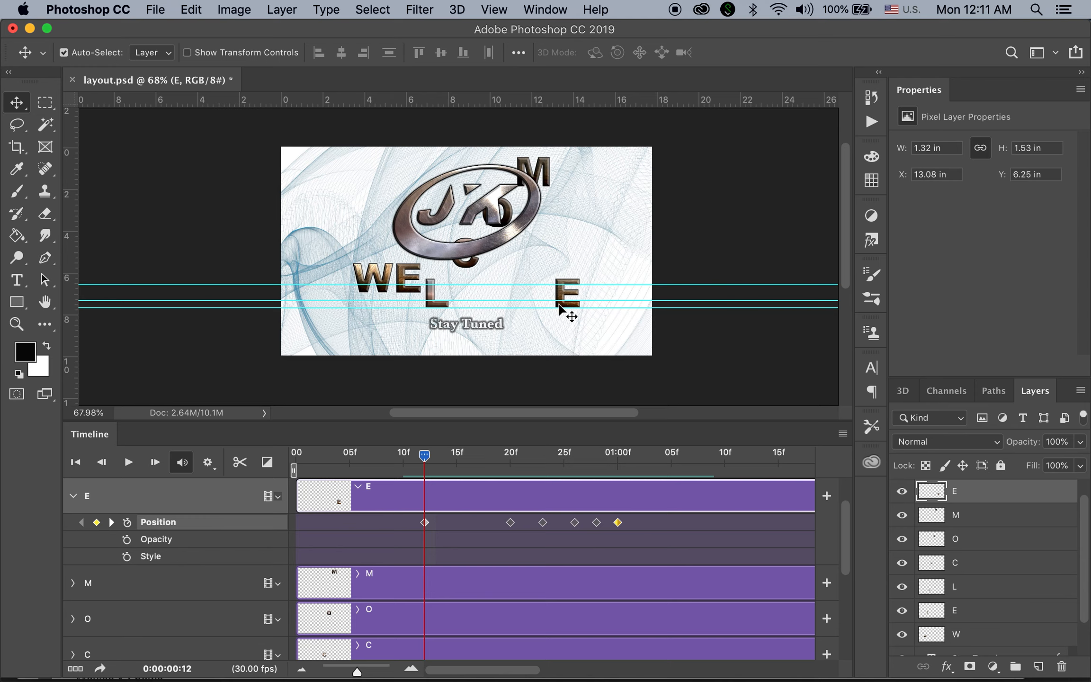
pyautogui.moveTo(567, 298); pyautogui.dragTo(572, 171)
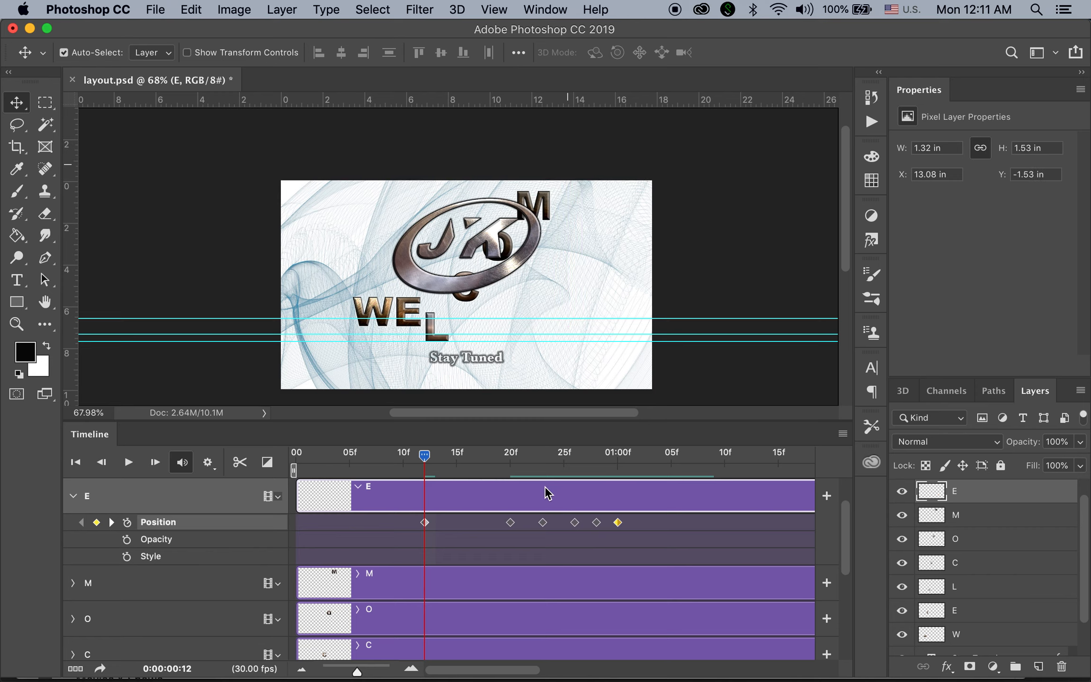
# - At frame 23, raise the final E so its base sits on the uppermost guide, at about Y 5.17 in
pyautogui.moveTo(425, 455); pyautogui.dragTo(543, 488)
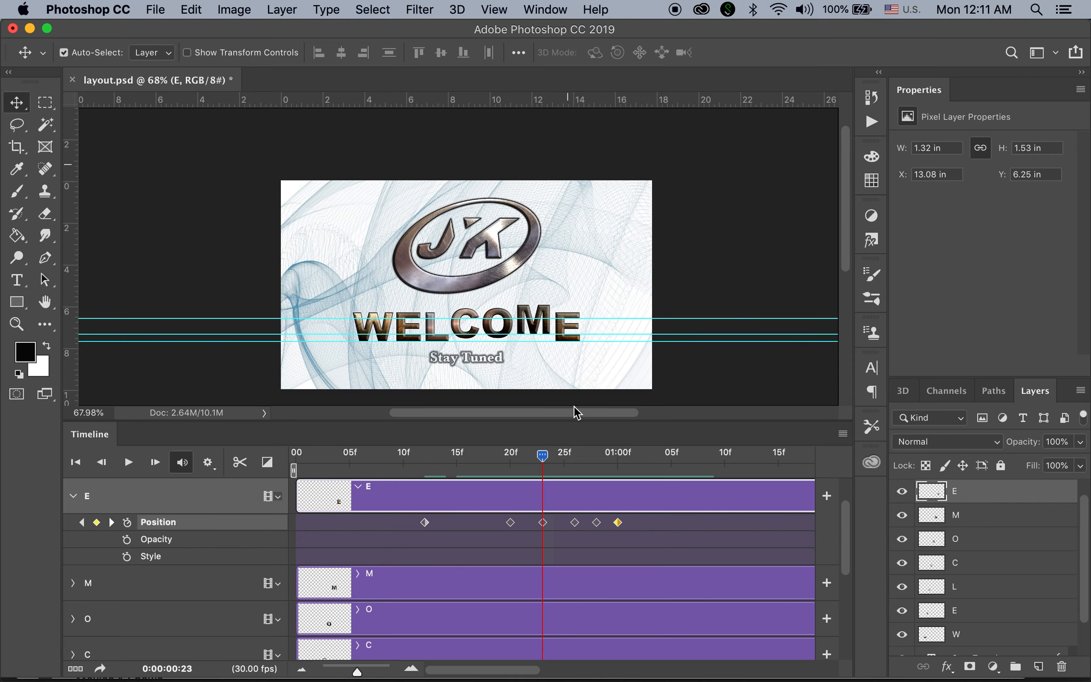
pyautogui.moveTo(542, 320); pyautogui.dragTo(520, 176)
pyautogui.moveTo(550, 226)
pyautogui.mouseDown()
pyautogui.moveTo(562, 184)
pyautogui.moveTo(549, 221)
pyautogui.mouseUp()
pyautogui.press('Down')
pyautogui.press('Down')
pyautogui.press('Down')
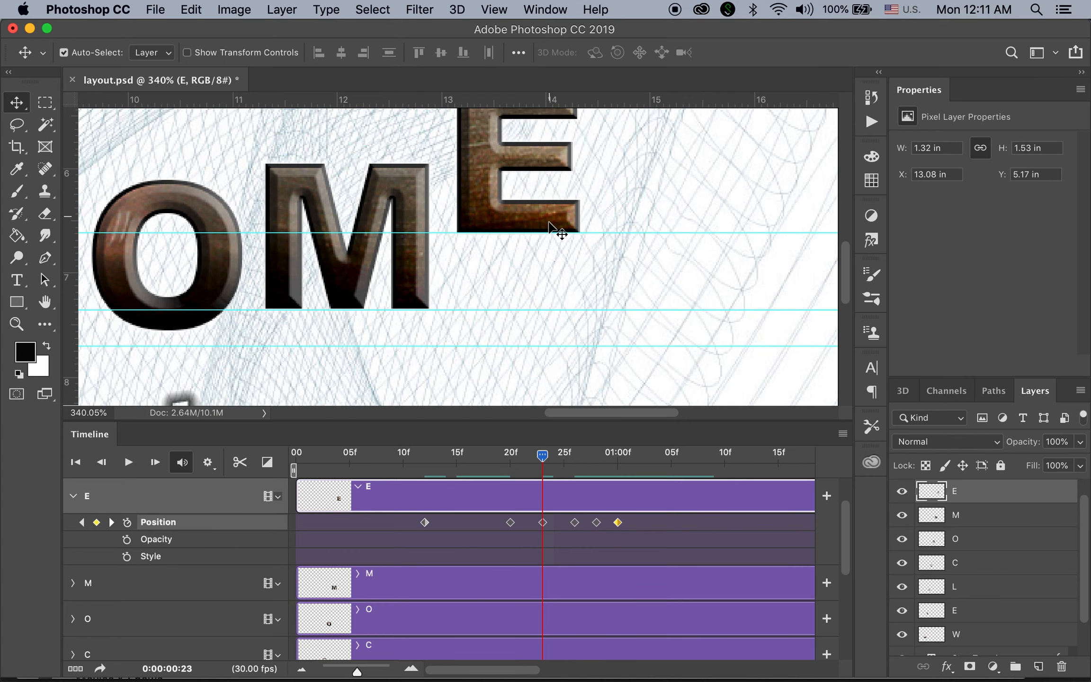
# - At frame 28, raise the final E so its base sits on the middle guide, at about Y 5.9 in
pyautogui.moveTo(548, 459); pyautogui.dragTo(597, 462)
pyautogui.moveTo(558, 335); pyautogui.dragTo(557, 300)
pyautogui.press('Down')
pyautogui.press('Down')
pyautogui.press('Down')
pyautogui.press('Down')
pyautogui.press('Up')
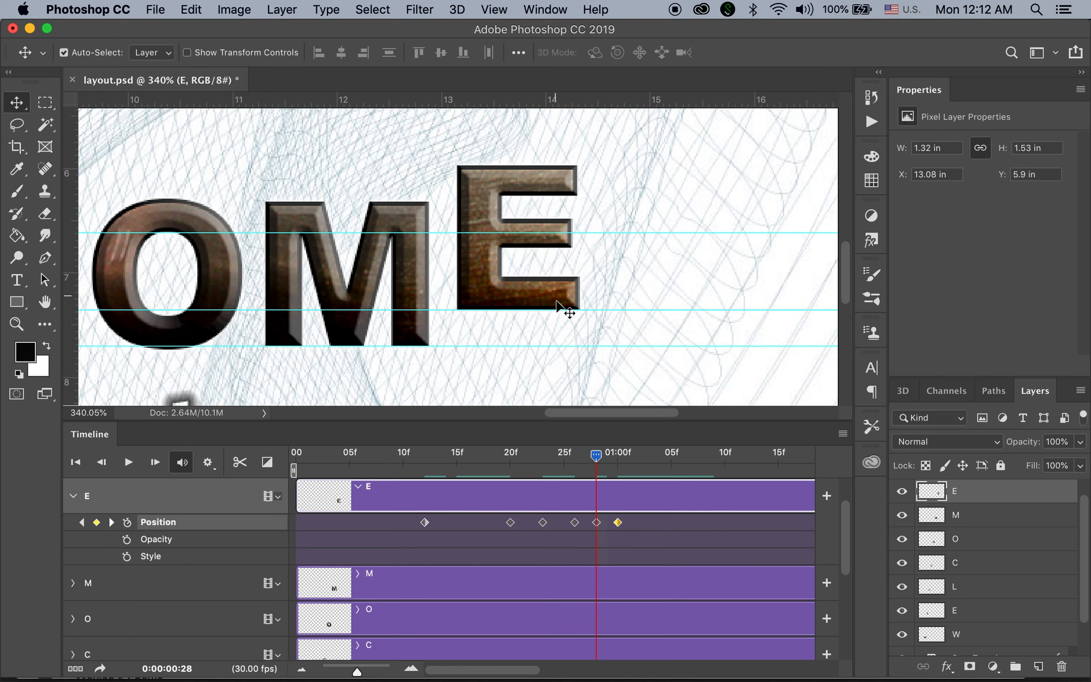
# - Collapse the final E layer's properties, fit the canvas in view, and play the WELCOME animation repeatedly from the start to review it
pyautogui.moveTo(597, 455); pyautogui.dragTo(608, 459)
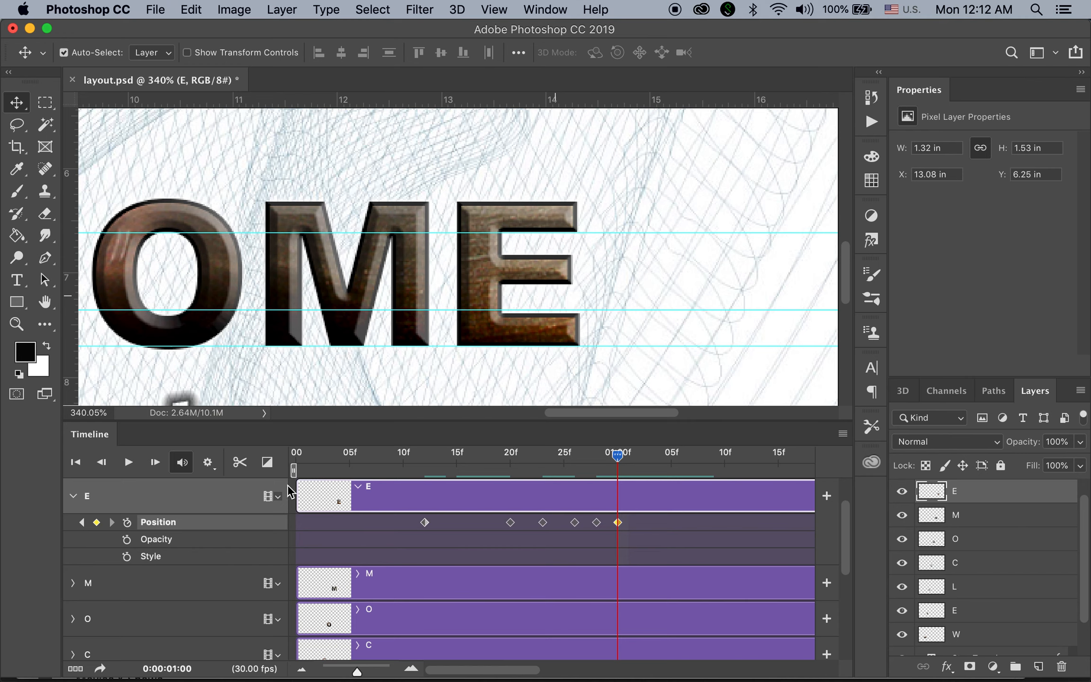
pyautogui.click(73, 496)
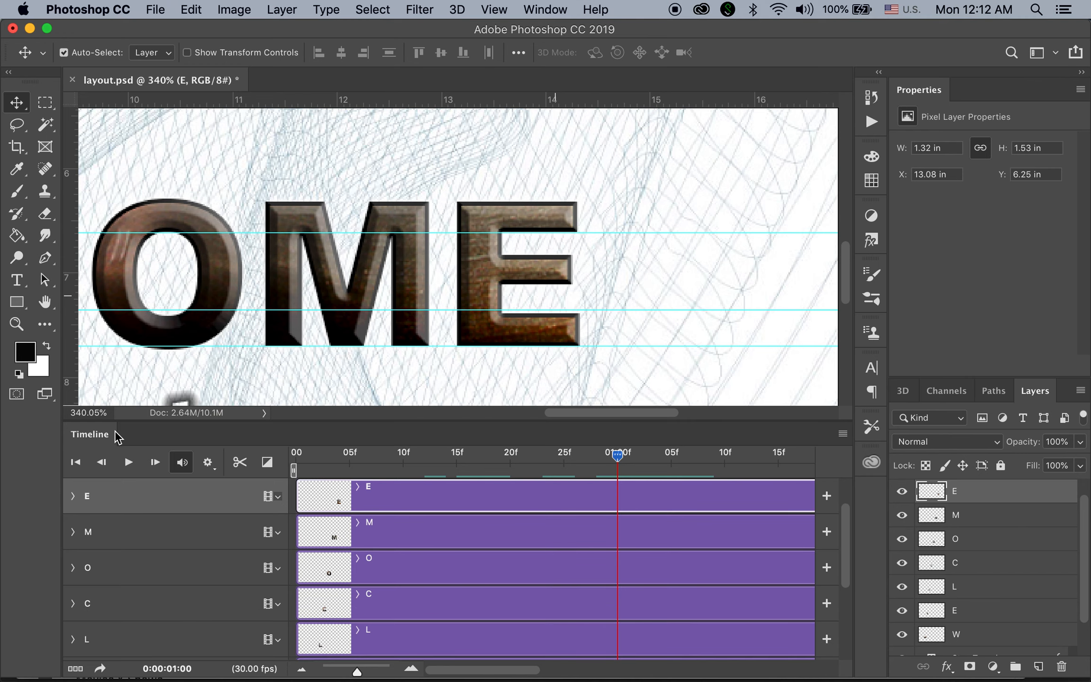
pyautogui.doubleClick(43, 302)
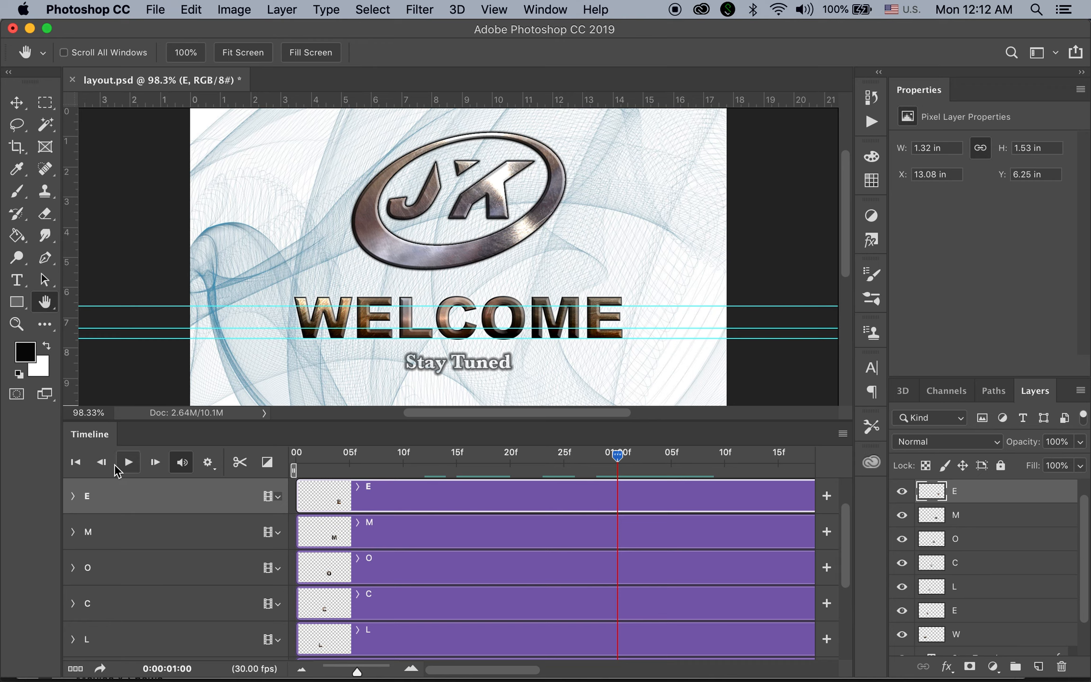
pyautogui.click(74, 461)
pyautogui.click(128, 462)
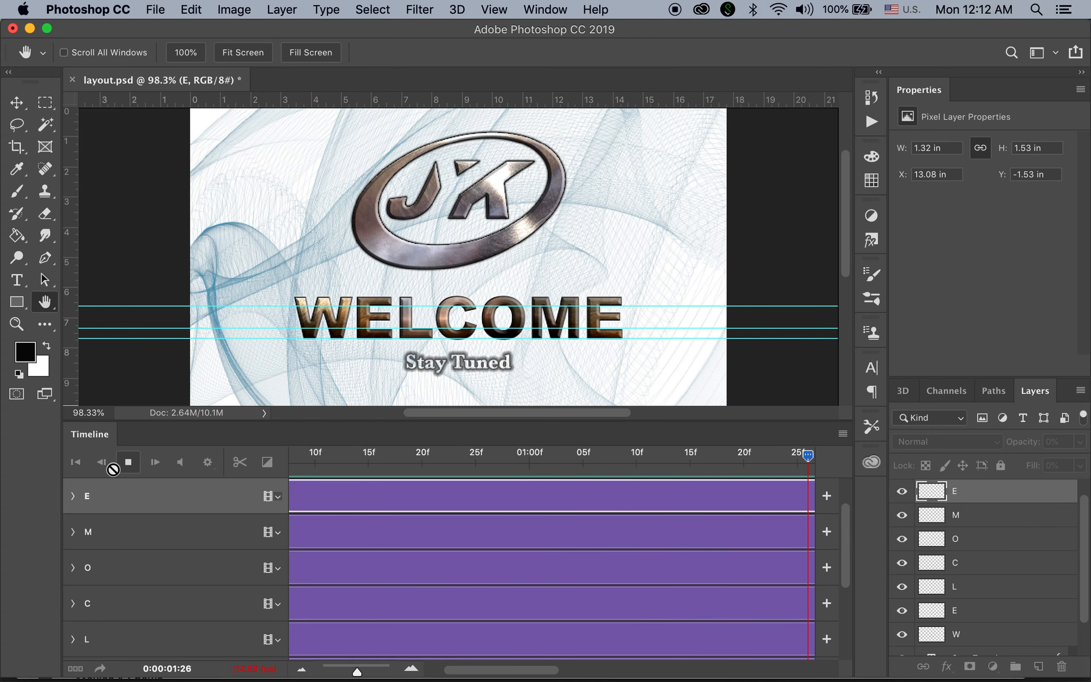
pyautogui.click(127, 462)
pyautogui.click(75, 461)
pyautogui.click(127, 467)
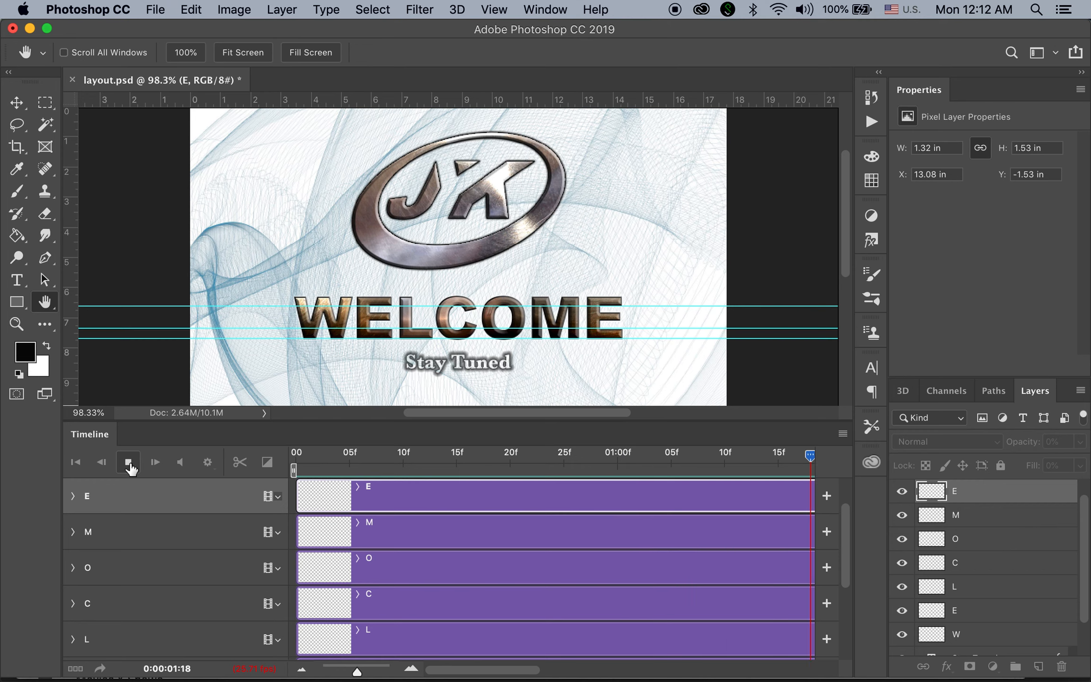
pyautogui.click(129, 466)
pyautogui.click(75, 462)
pyautogui.click(136, 466)
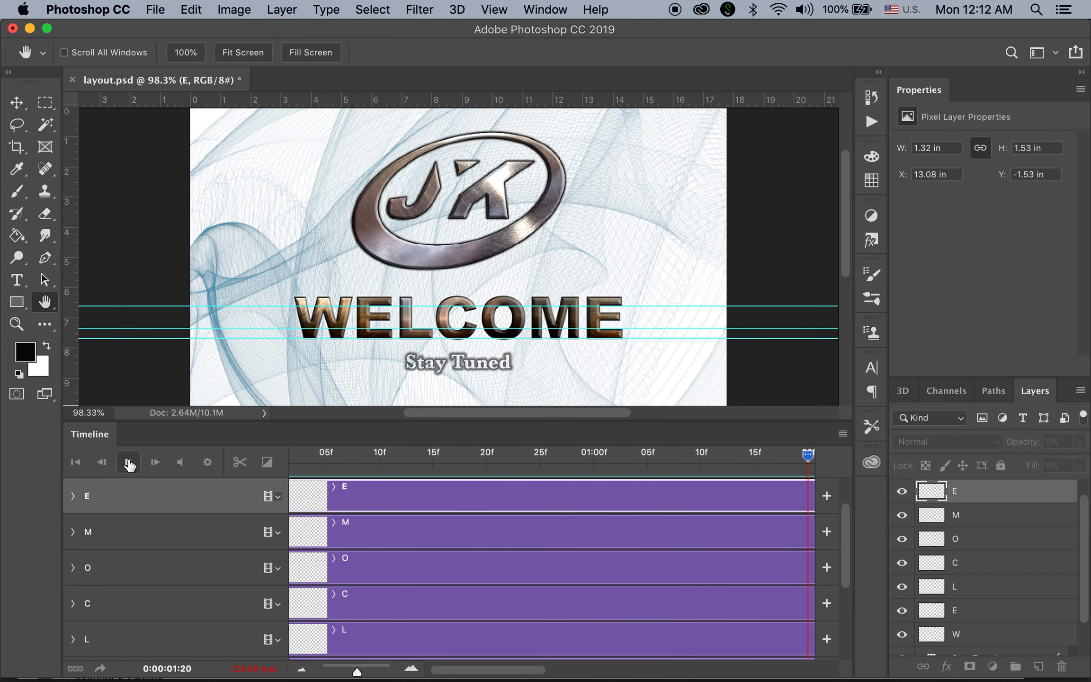
pyautogui.click(76, 463)
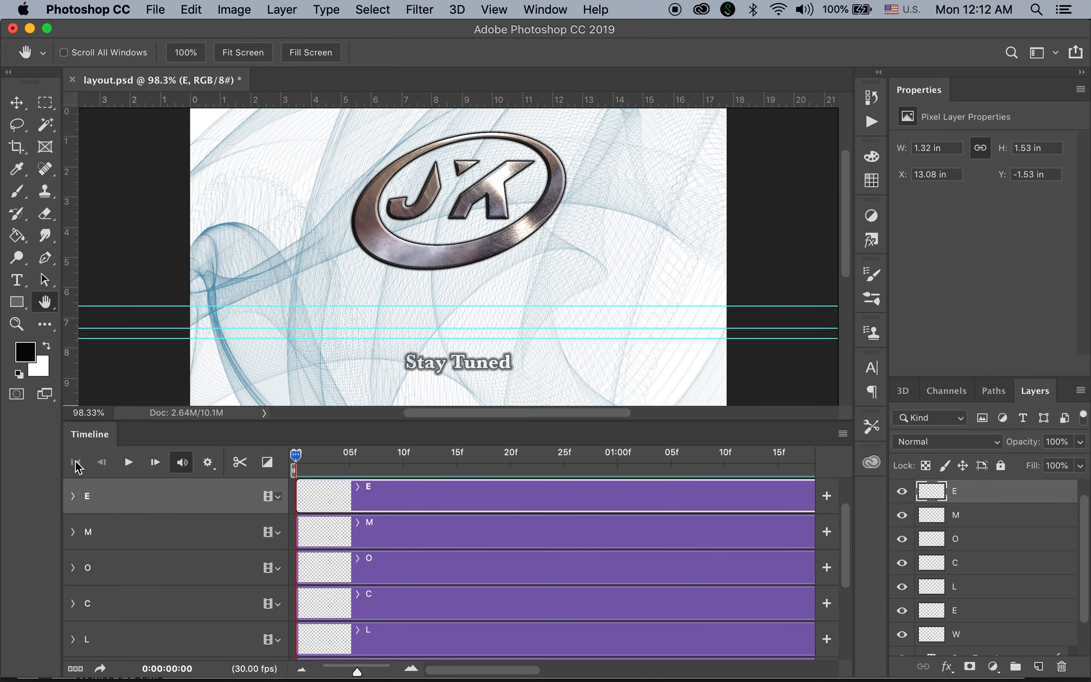
# - Add Opacity keyframes to the logo layer at 01:00 and 02:00
pyautogui.moveTo(300, 462); pyautogui.dragTo(620, 528)
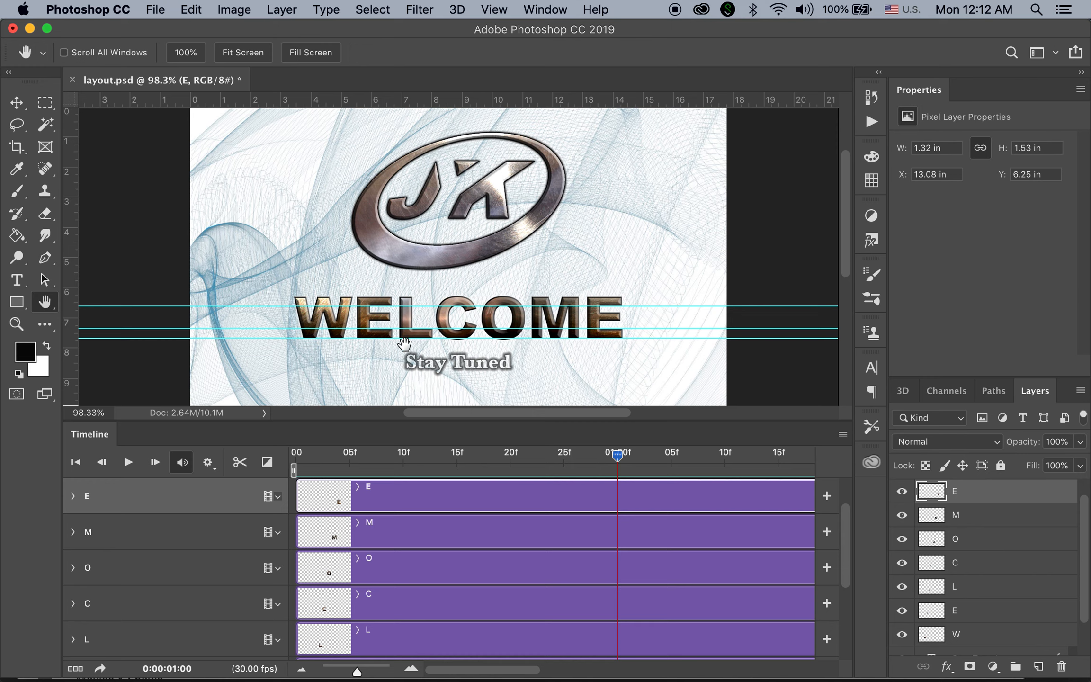
pyautogui.moveTo(845, 541); pyautogui.dragTo(855, 495)
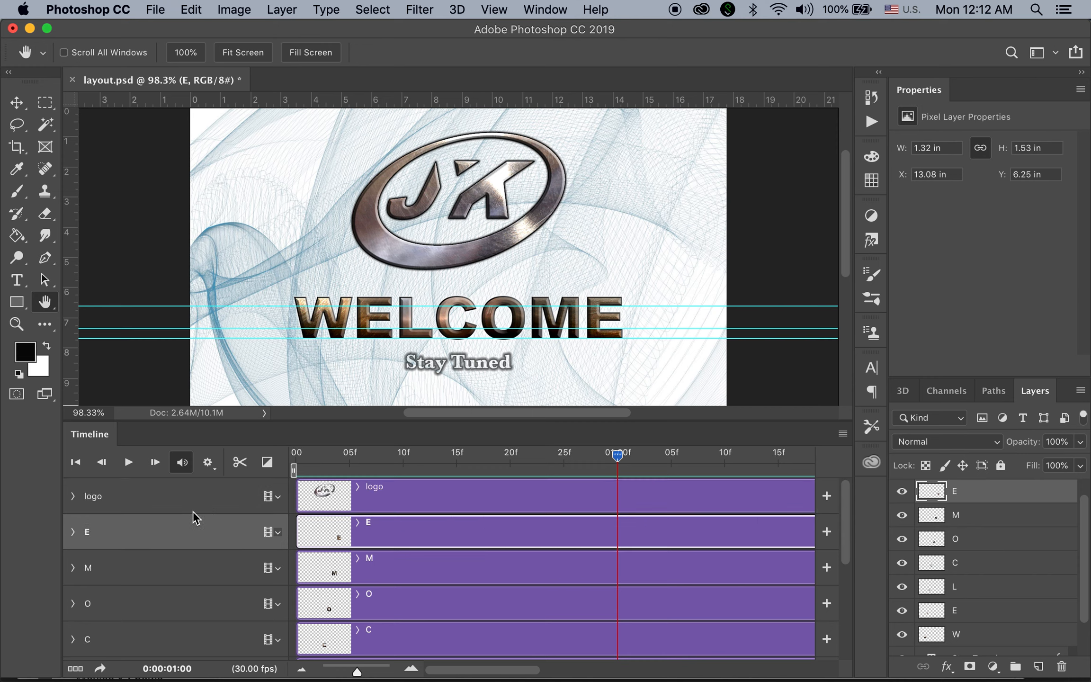
pyautogui.click(73, 496)
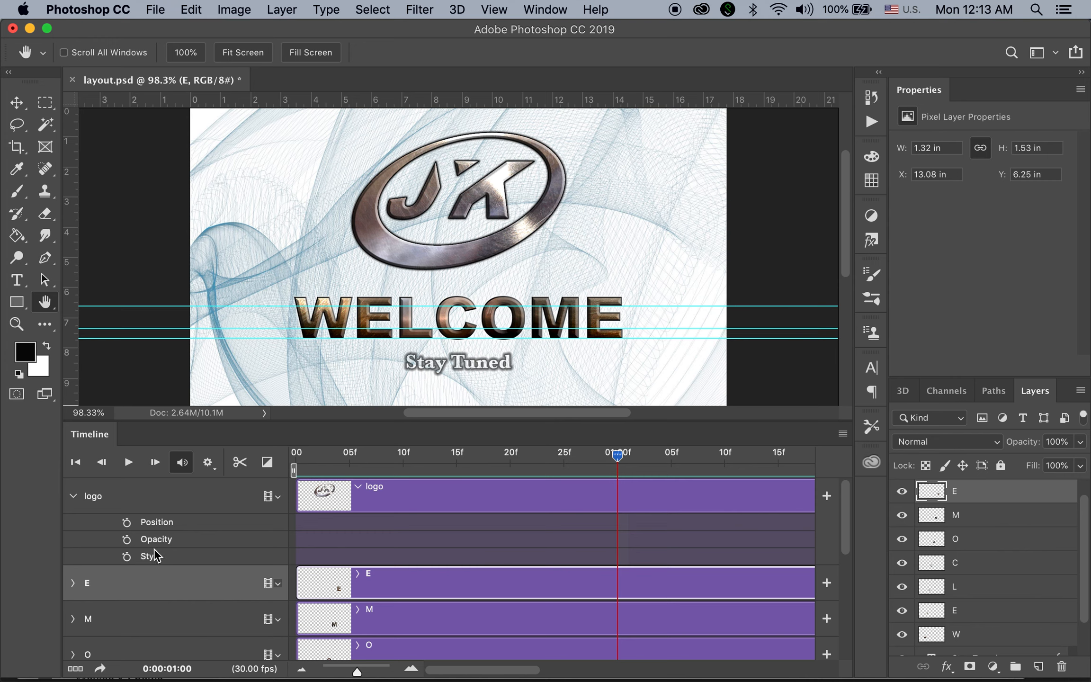
pyautogui.click(126, 540)
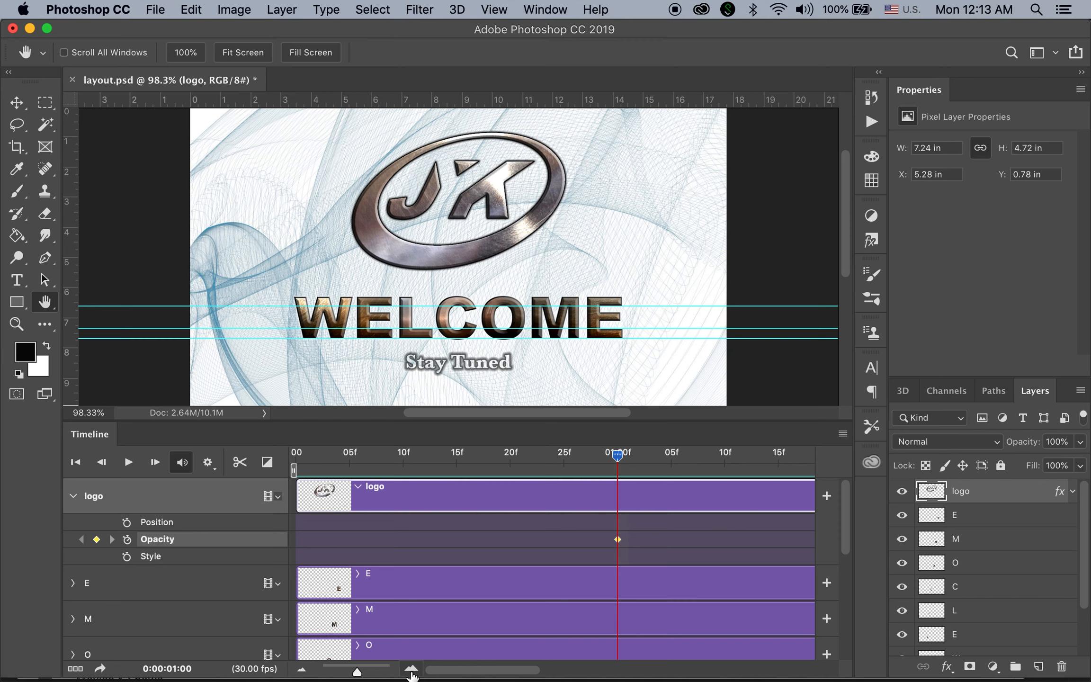
pyautogui.moveTo(358, 672); pyautogui.dragTo(351, 675)
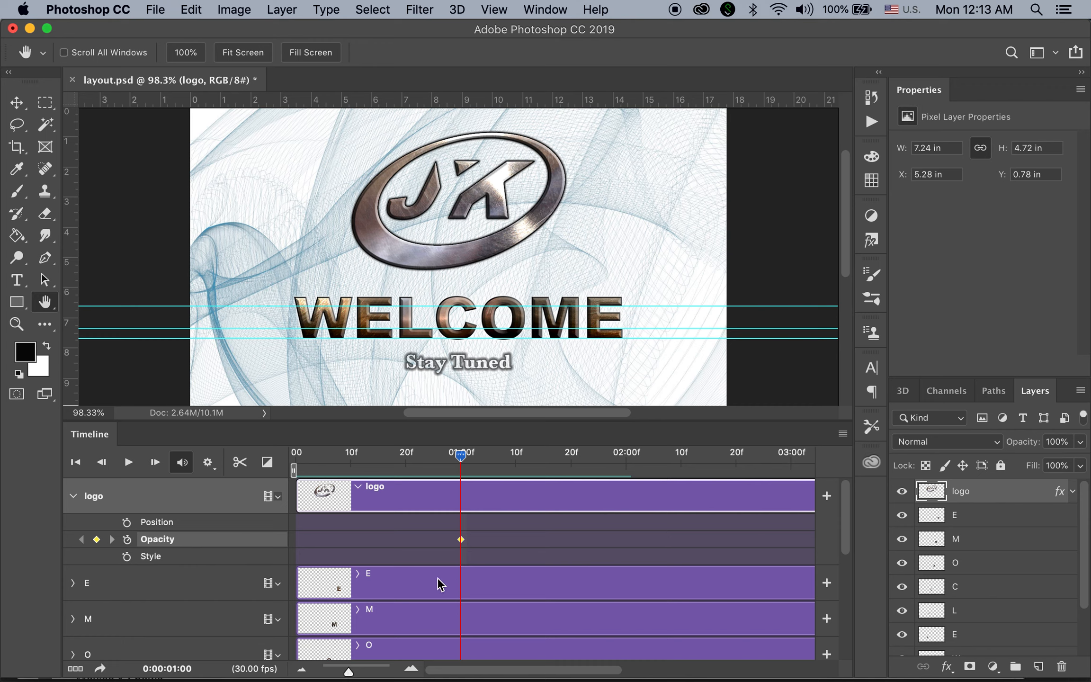
pyautogui.click(628, 463)
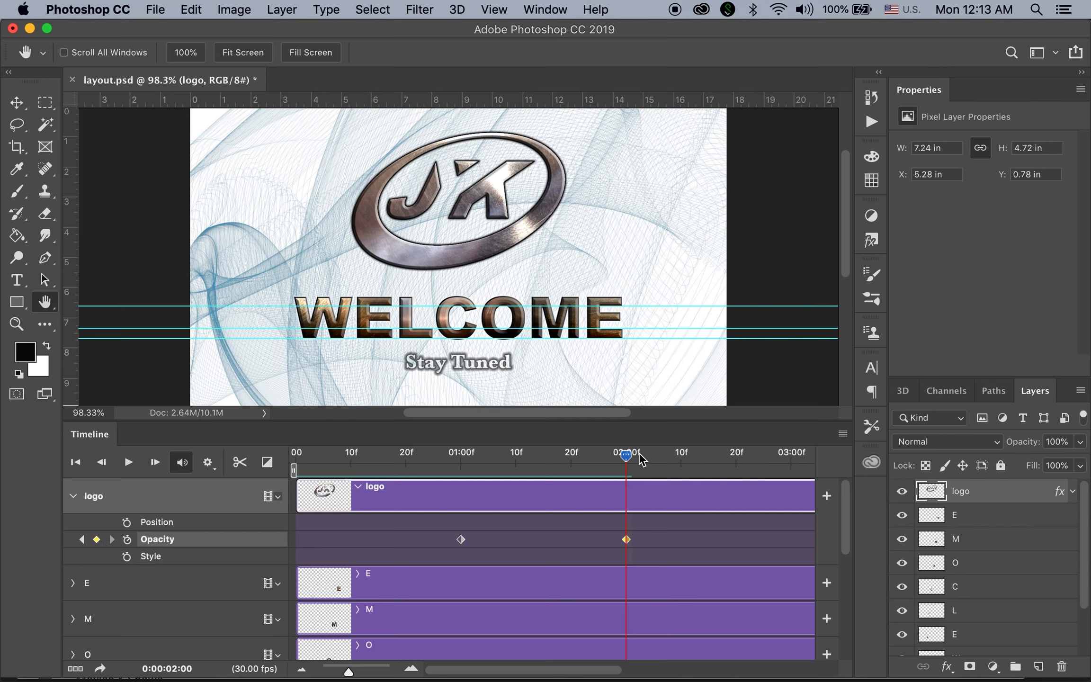
# - At the logo layer's 01:00 Opacity keyframe, set the layer opacity to 0%
pyautogui.moveTo(626, 455); pyautogui.dragTo(466, 495)
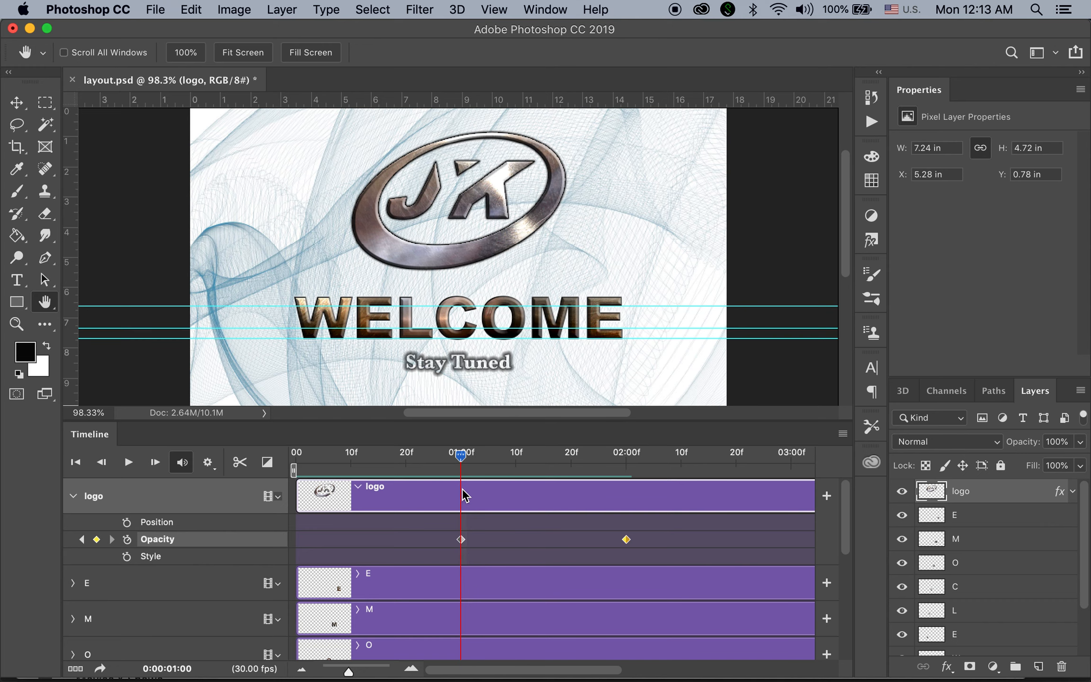
pyautogui.click(461, 540)
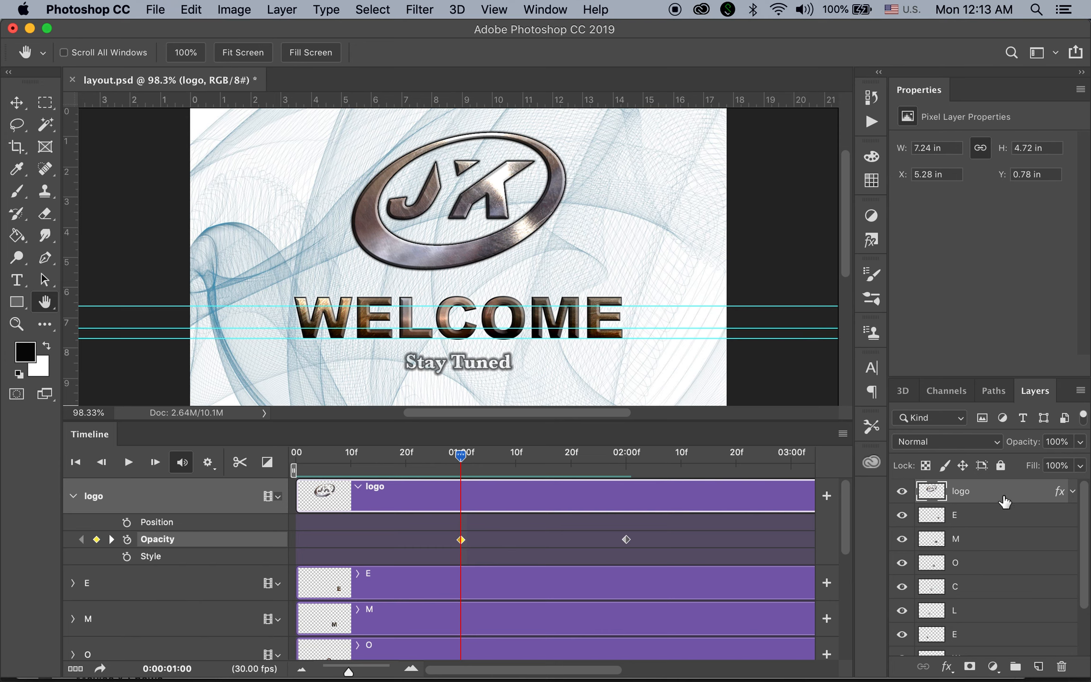
pyautogui.click(1085, 447)
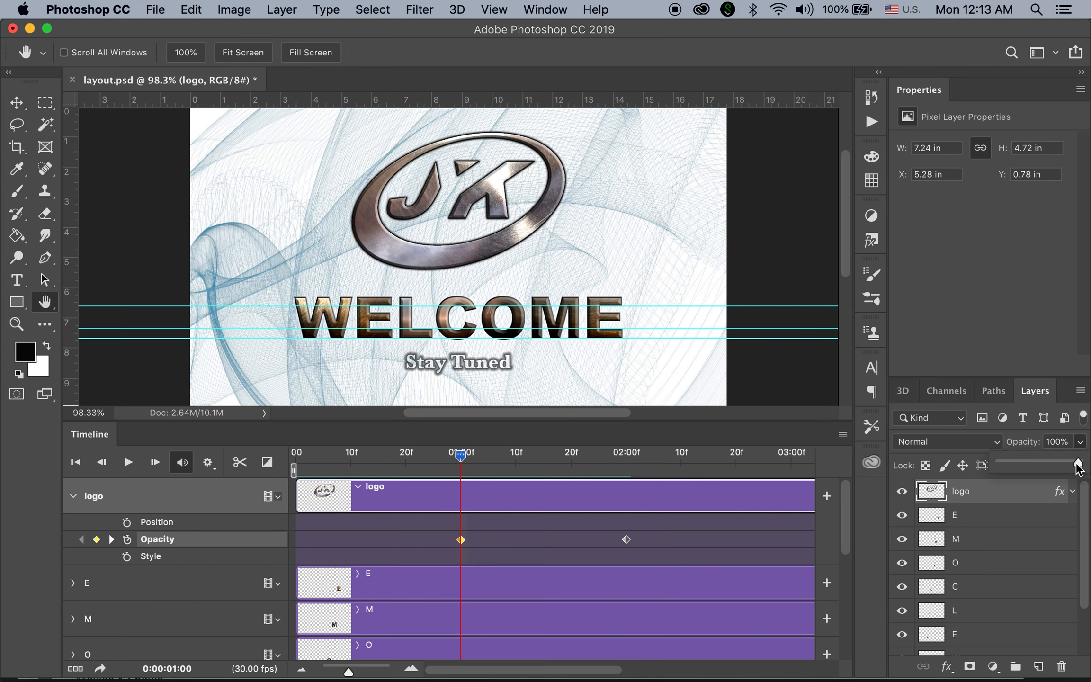
pyautogui.moveTo(1082, 462); pyautogui.dragTo(928, 467)
# - Play the animation from the first frame through the logo's fade-in to check its timing
pyautogui.moveTo(462, 458); pyautogui.dragTo(70, 474)
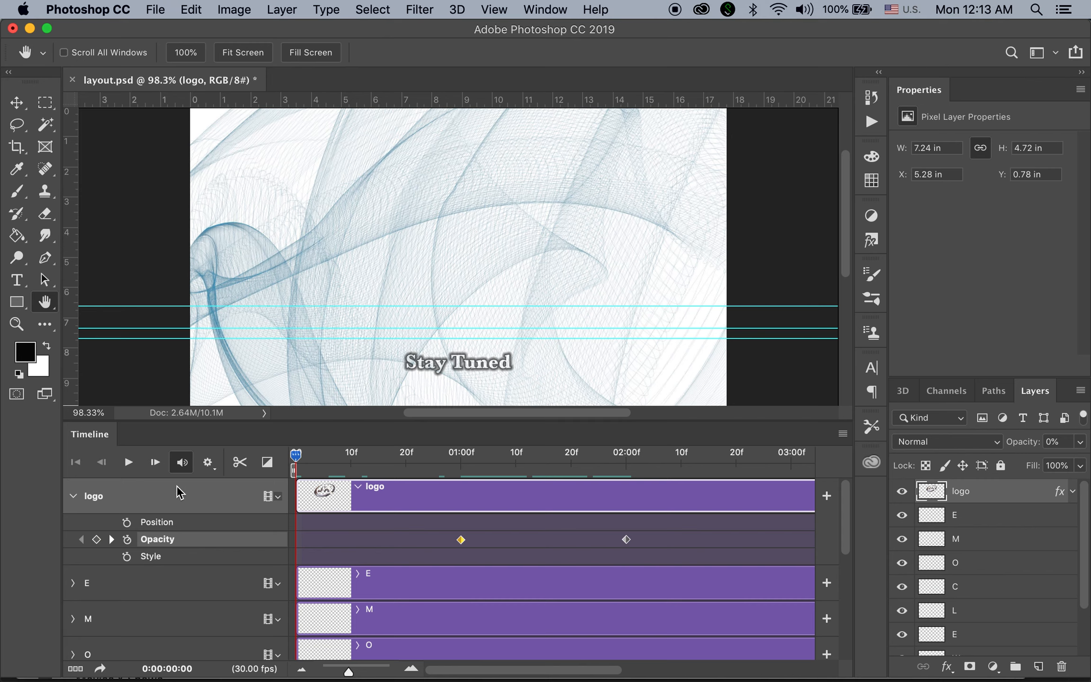
pyautogui.click(128, 462)
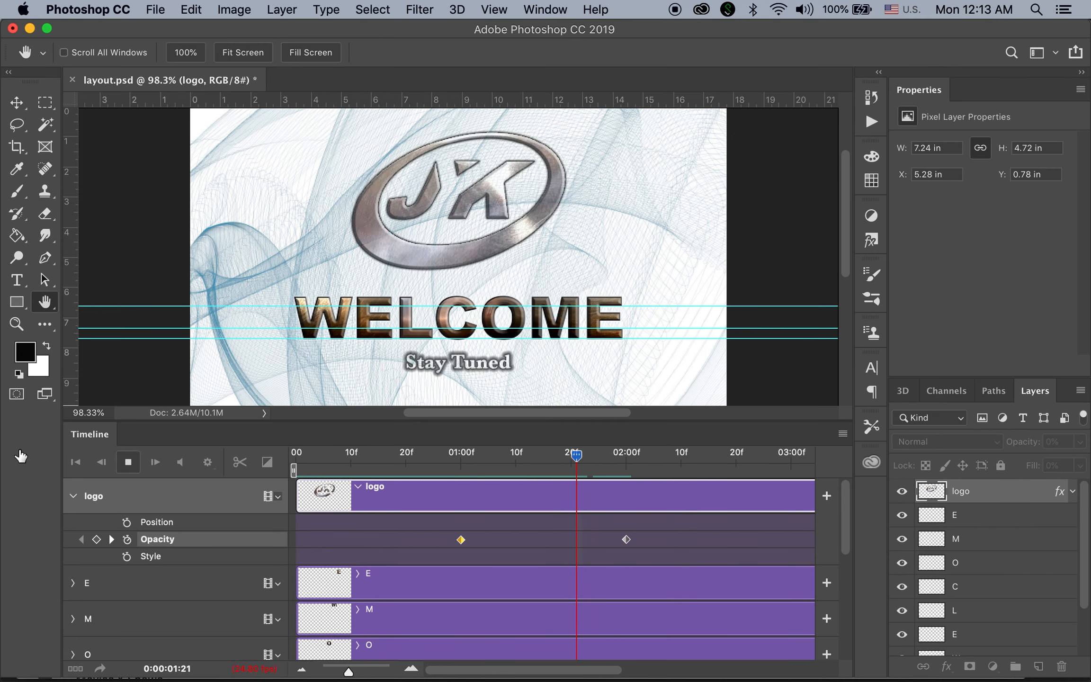
pyautogui.click(123, 460)
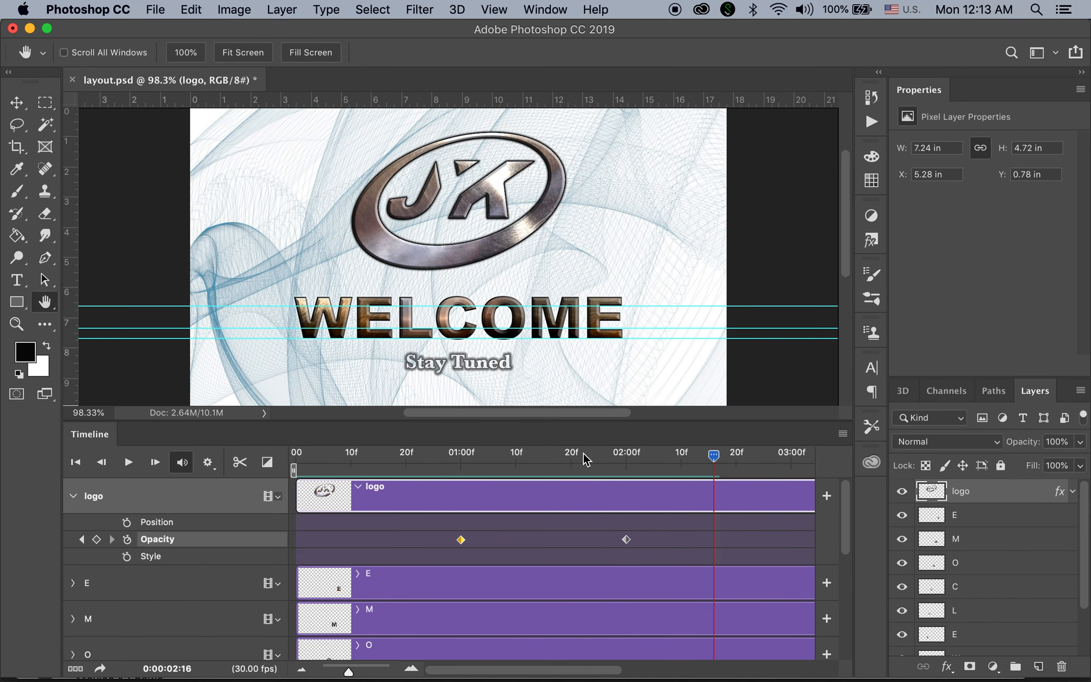
# - Switch from the logo layer to the background Layer 0, add Style keyframes at 02:00 and 03:00, and select the 02:00 one
pyautogui.moveTo(719, 460); pyautogui.dragTo(632, 457)
pyautogui.click(74, 498)
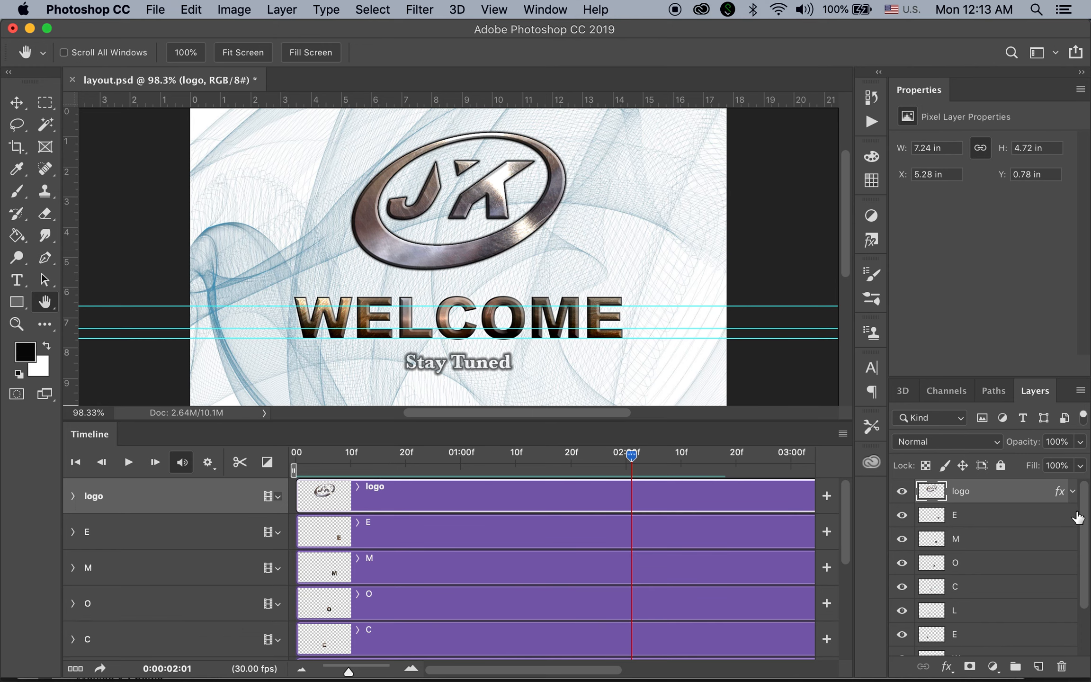
pyautogui.scroll(-3, 1087, 537)
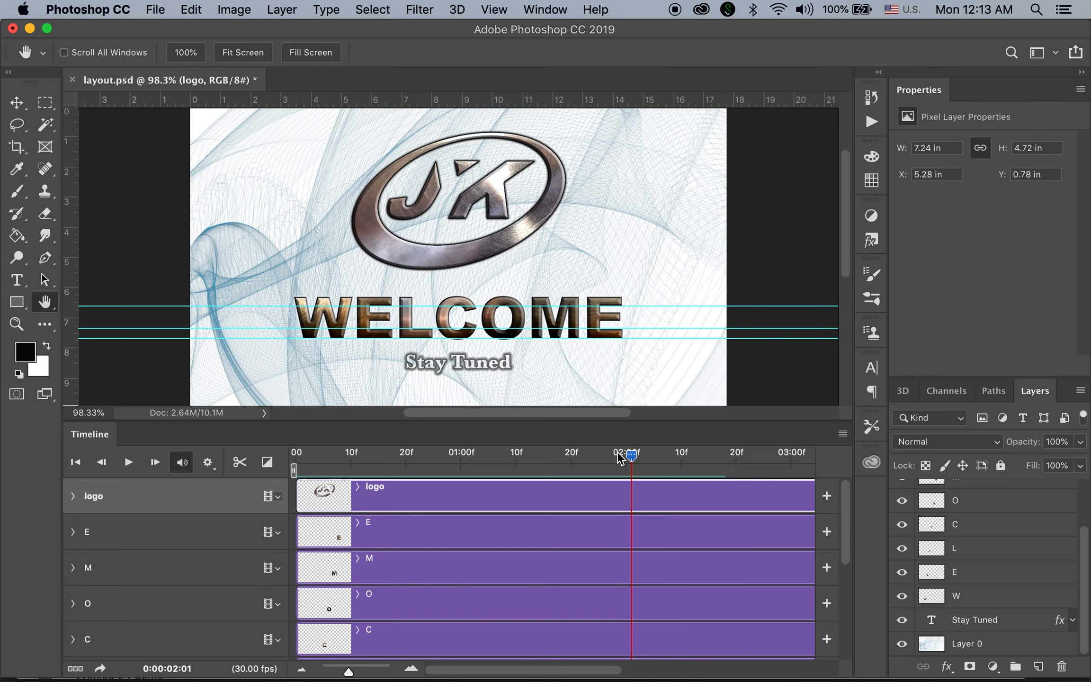
pyautogui.moveTo(633, 459)
pyautogui.mouseDown()
pyautogui.moveTo(602, 462)
pyautogui.moveTo(628, 465)
pyautogui.mouseUp()
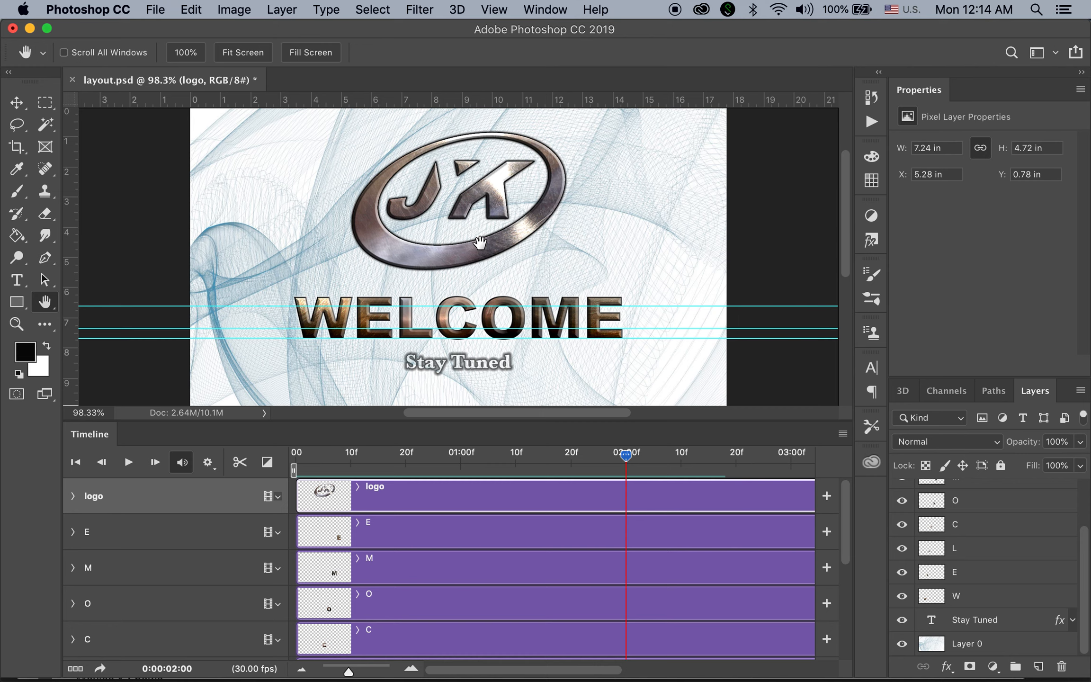
pyautogui.moveTo(844, 510); pyautogui.dragTo(844, 634)
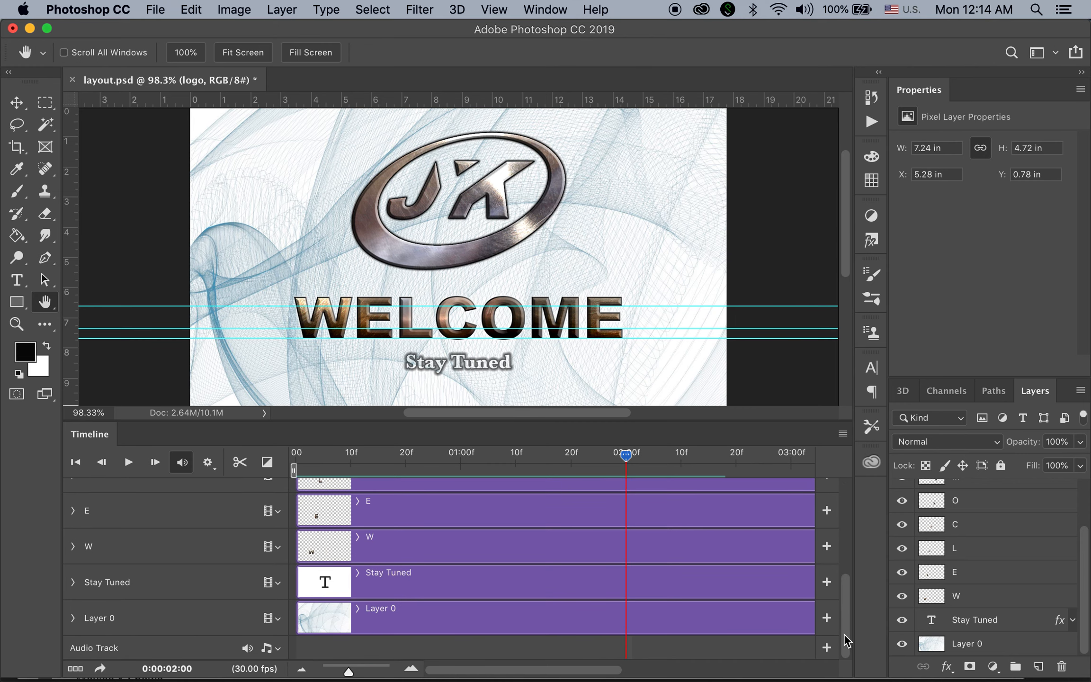
pyautogui.click(73, 618)
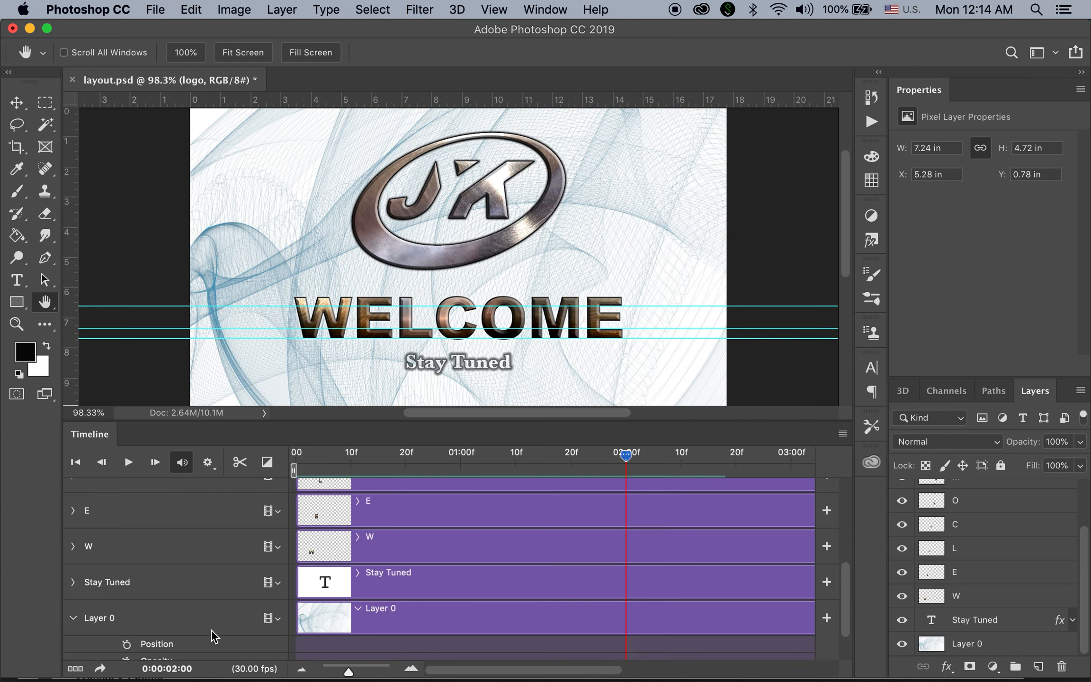
pyautogui.moveTo(849, 600); pyautogui.dragTo(850, 639)
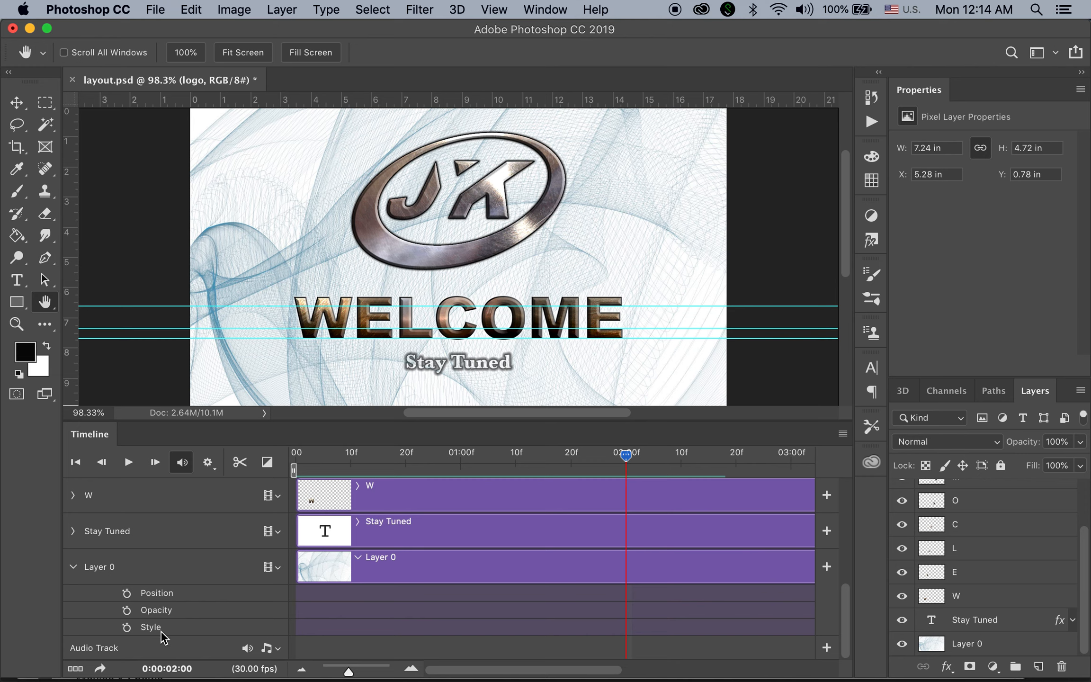
pyautogui.click(126, 627)
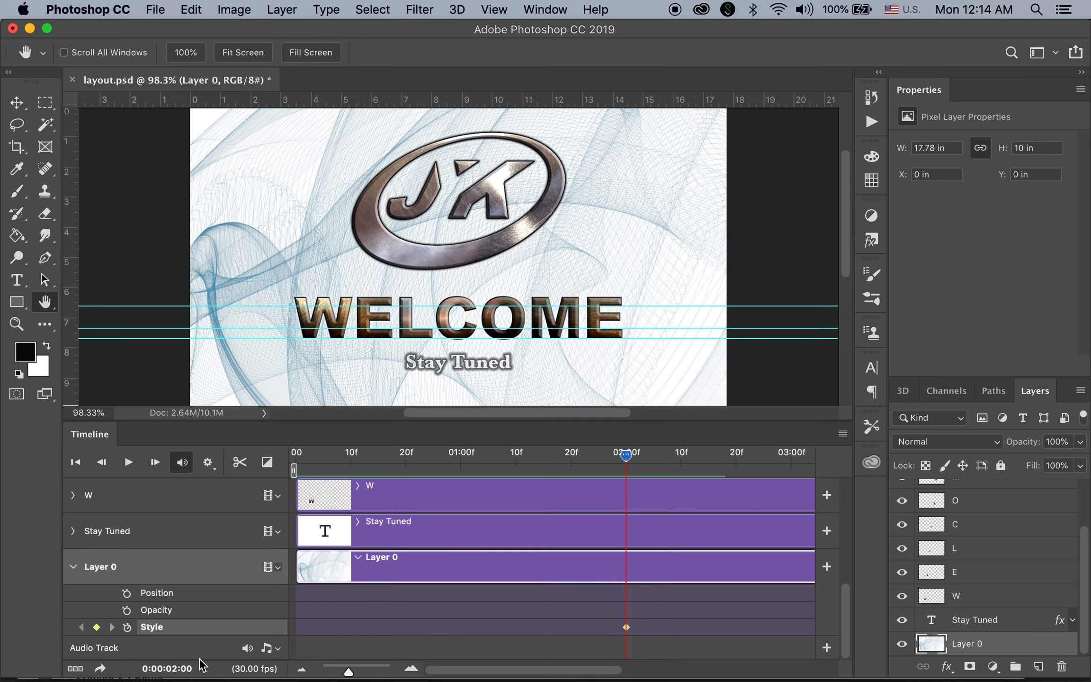
pyautogui.moveTo(627, 456); pyautogui.dragTo(792, 477)
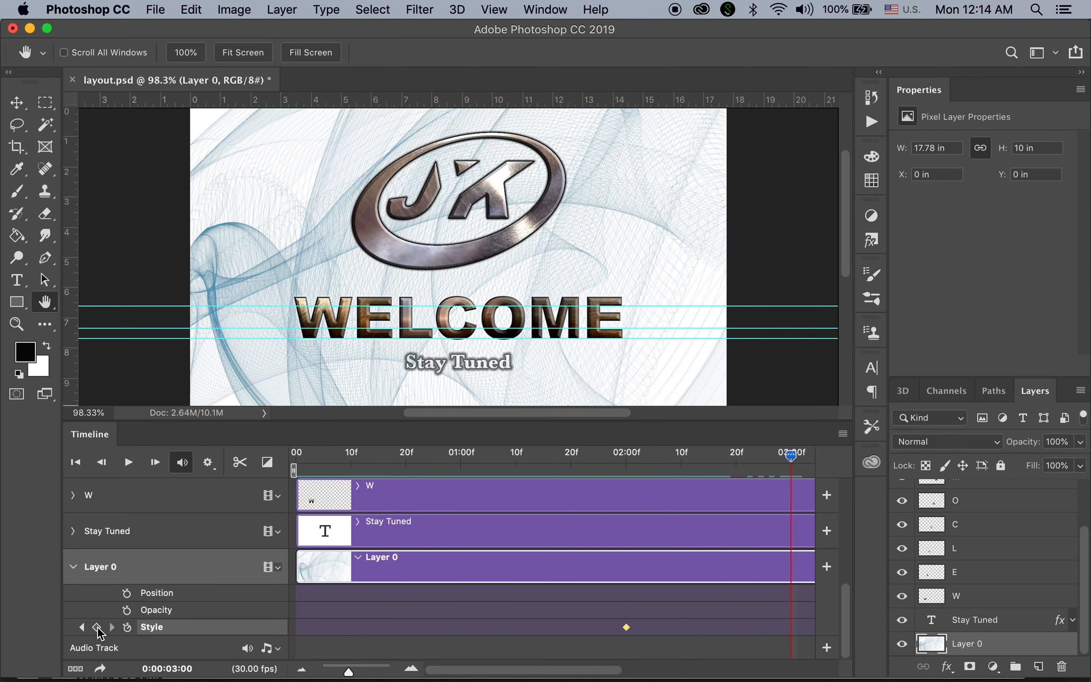
pyautogui.moveTo(792, 465); pyautogui.dragTo(627, 503)
pyautogui.click(627, 627)
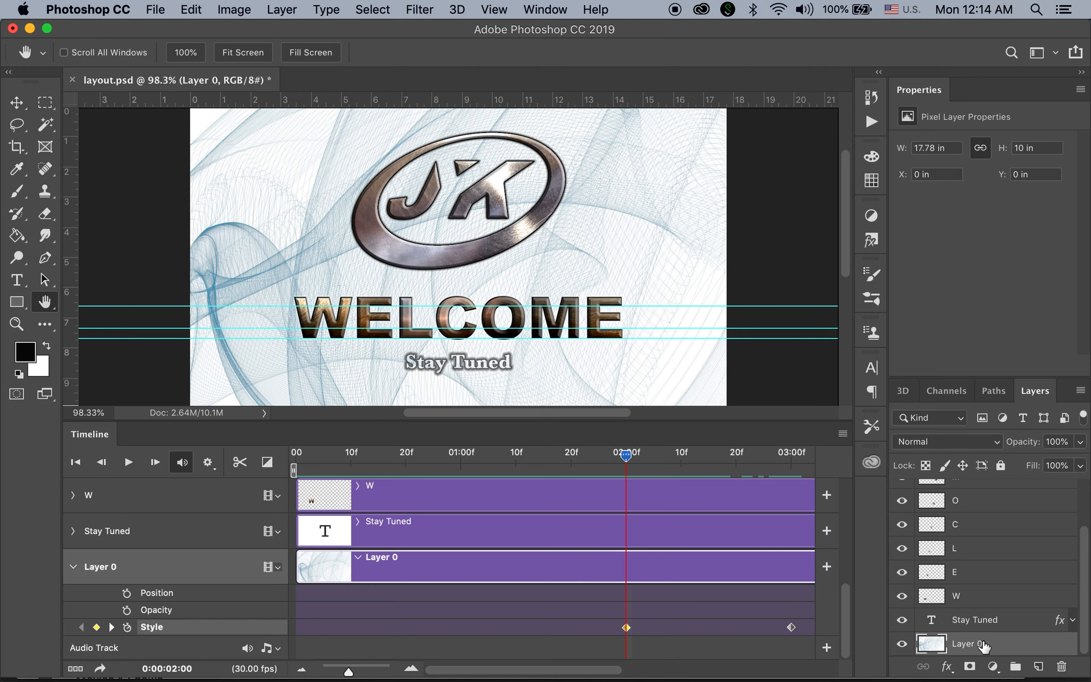
# - Switch from Layer 0 to the Stay Tuned text layer and start its Style animation with a keyframe at 02:00
pyautogui.click(1012, 624)
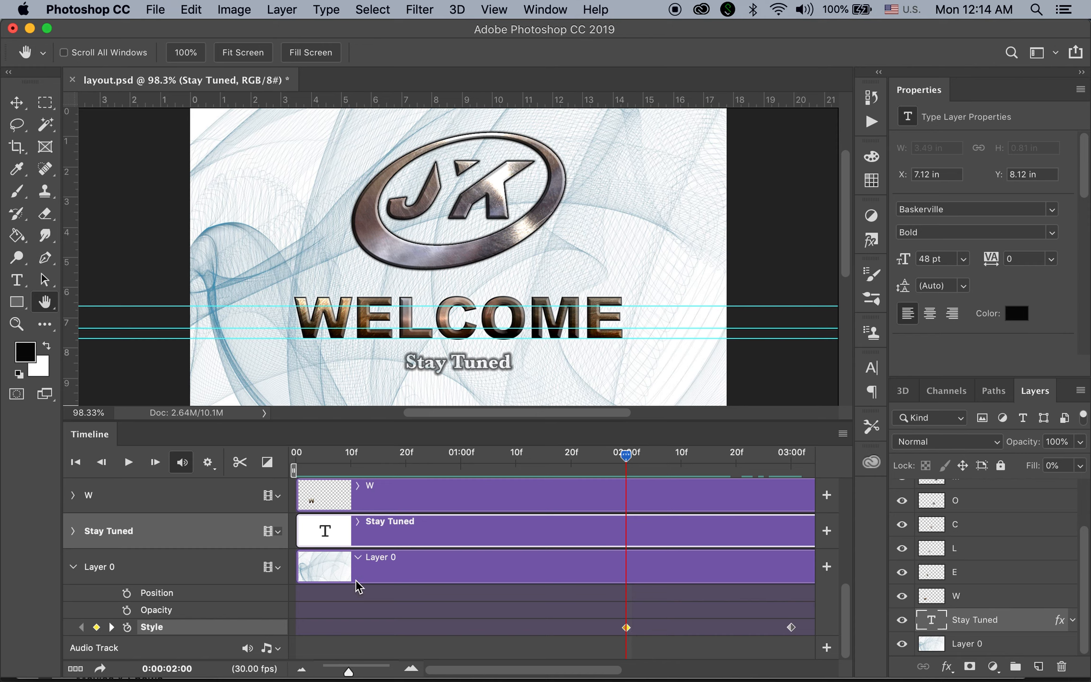
pyautogui.click(73, 567)
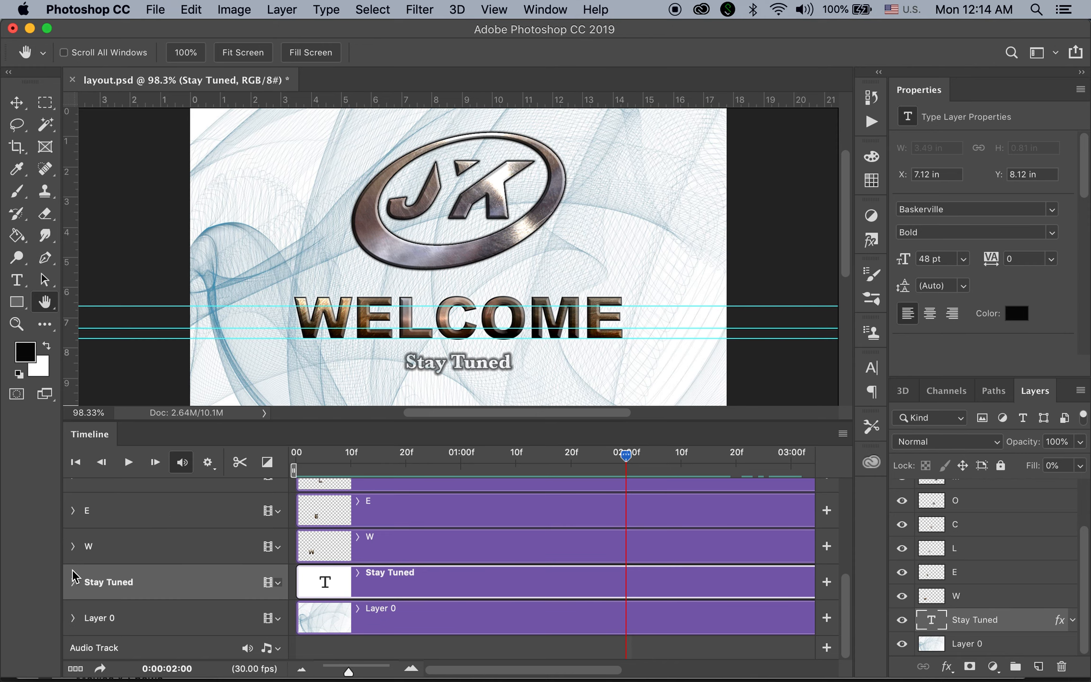
pyautogui.click(73, 582)
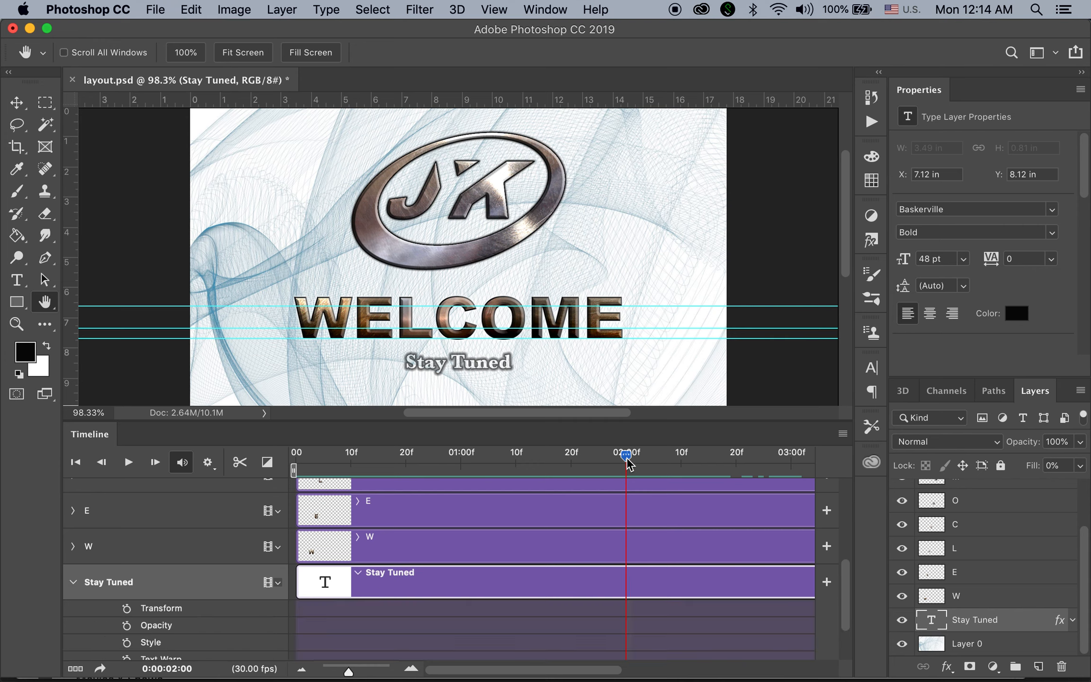
pyautogui.click(127, 643)
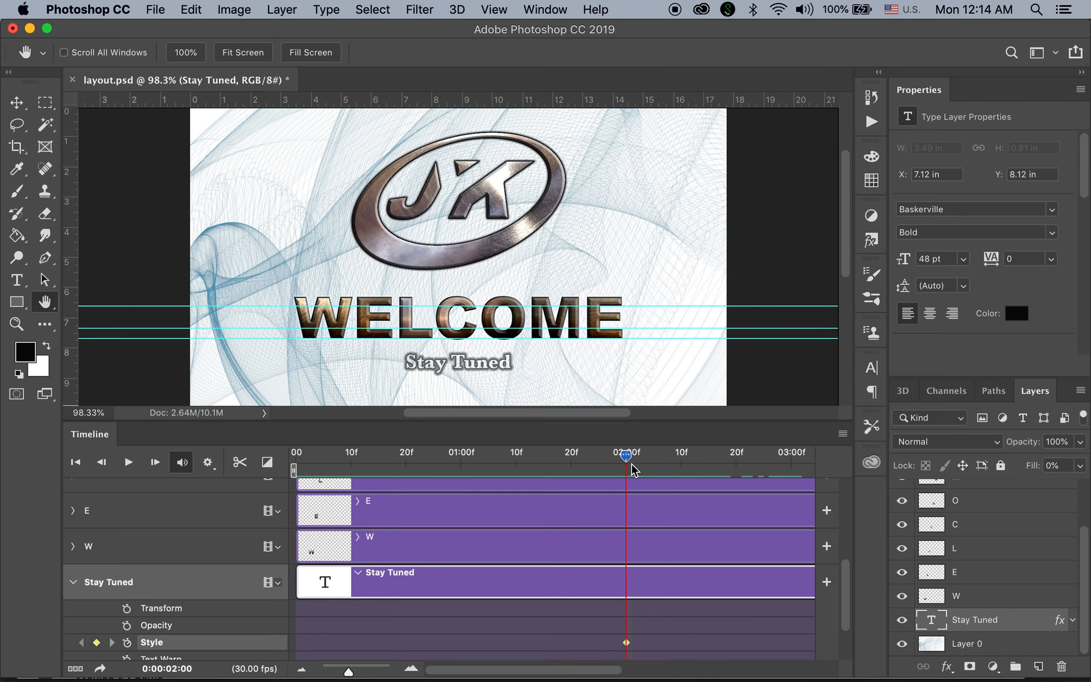
# - Add a Style keyframe at 03:00 on the Stay Tuned layer and set its Outer Glow opacity to 0% at the 02:00 keyframe
pyautogui.moveTo(629, 463); pyautogui.dragTo(793, 484)
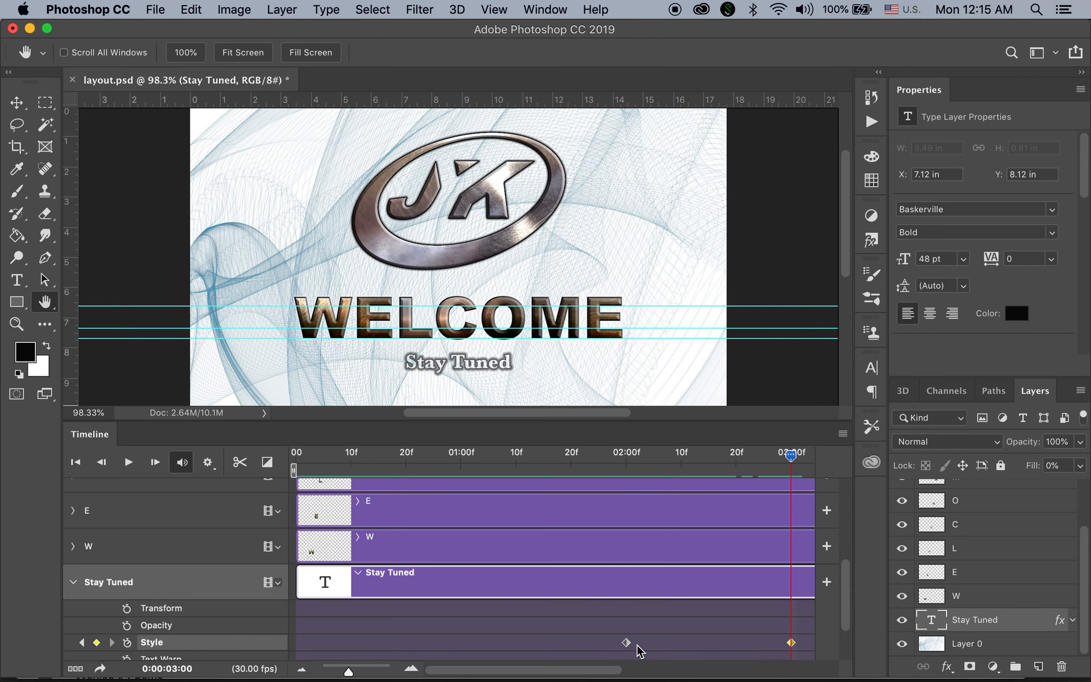
pyautogui.moveTo(791, 454); pyautogui.dragTo(631, 492)
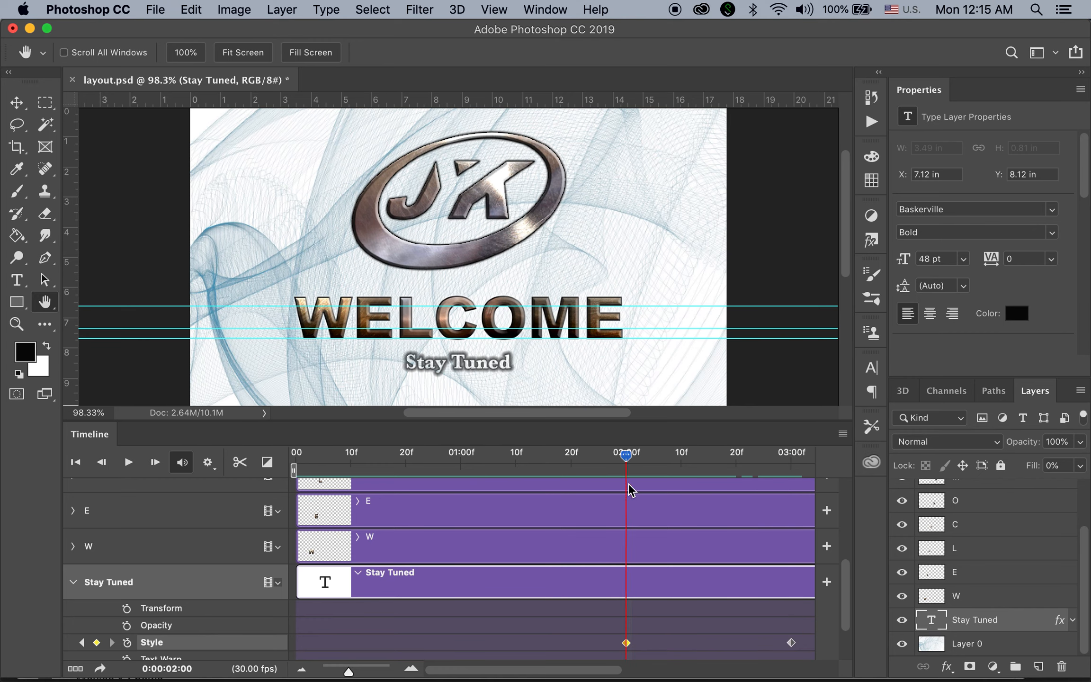
pyautogui.click(1073, 621)
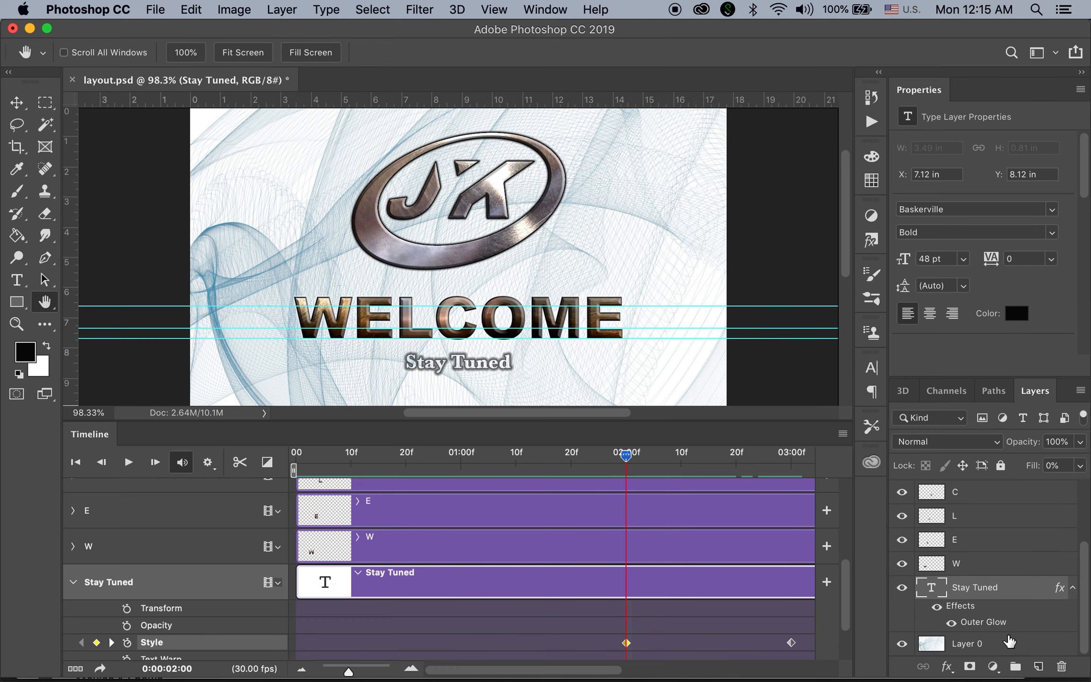
pyautogui.doubleClick(984, 623)
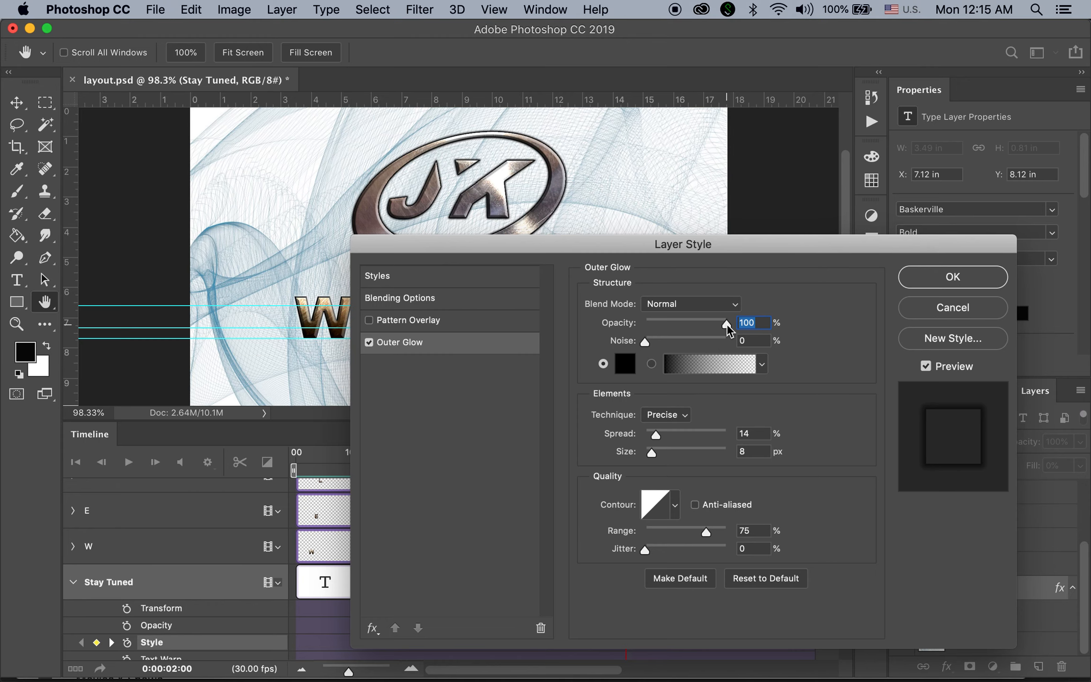
pyautogui.moveTo(728, 327); pyautogui.dragTo(551, 326)
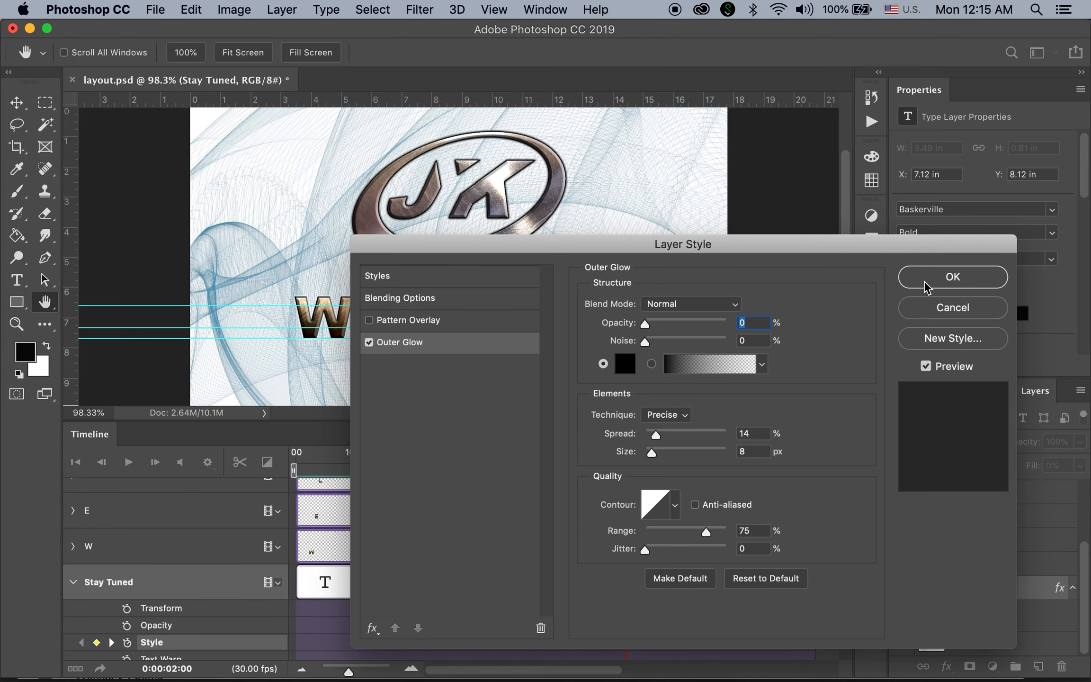
pyautogui.press('Return')
# - Preview the Stay Tuned glow's fade-in from 02:00, and play the whole animation from the first frame to check it
pyautogui.press('space')
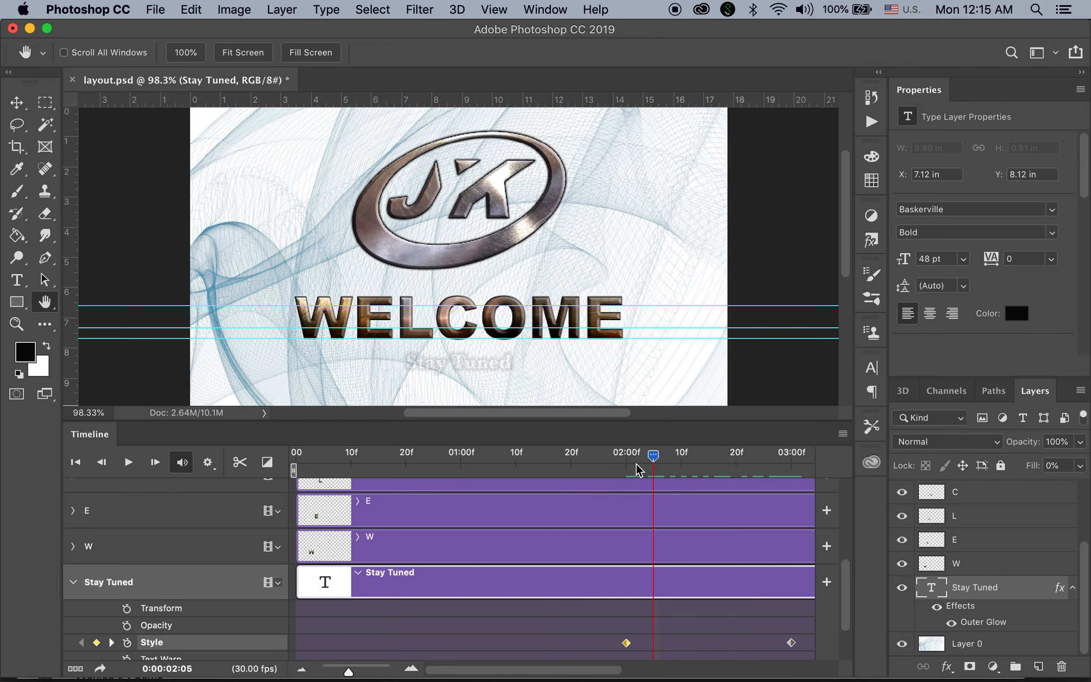
pyautogui.moveTo(764, 485); pyautogui.dragTo(666, 479)
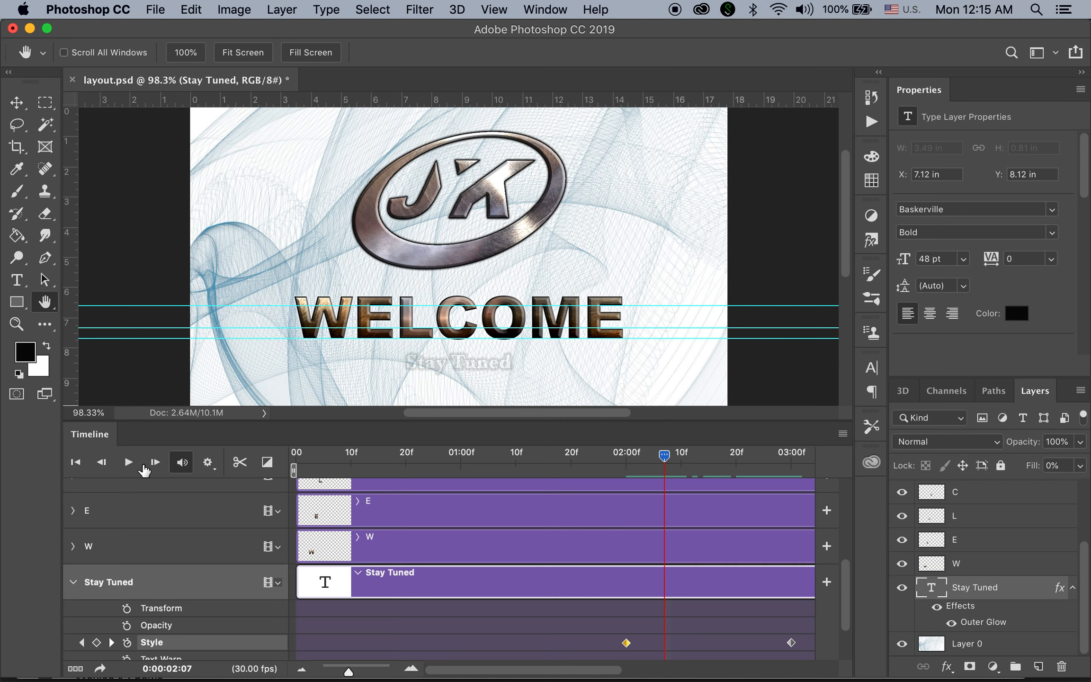
pyautogui.click(76, 462)
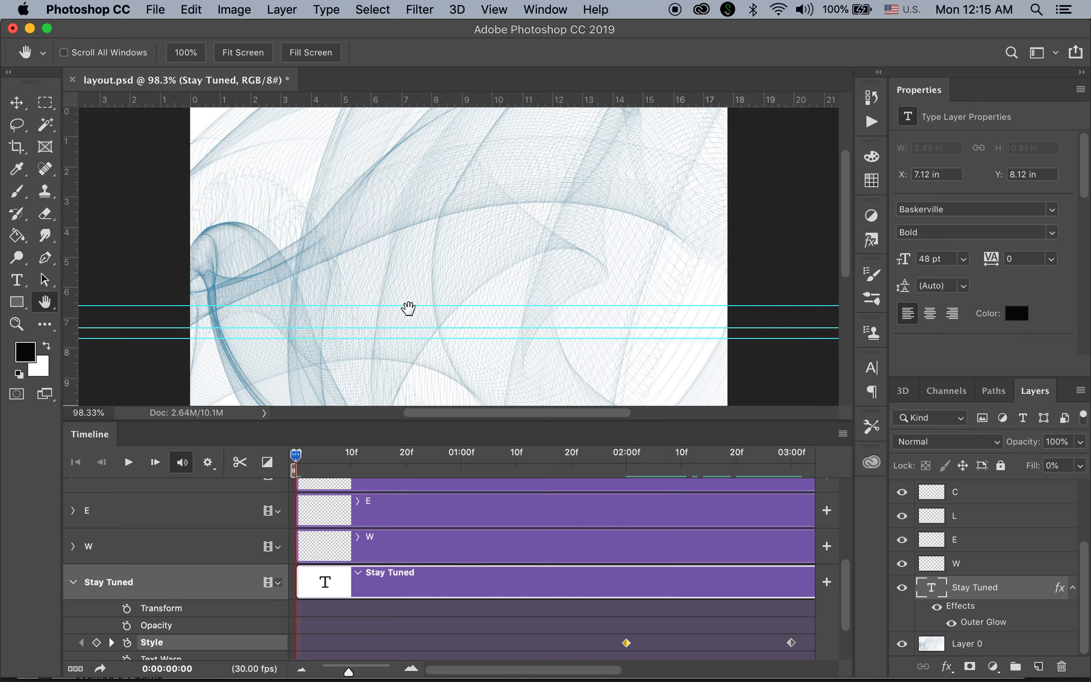
pyautogui.click(129, 464)
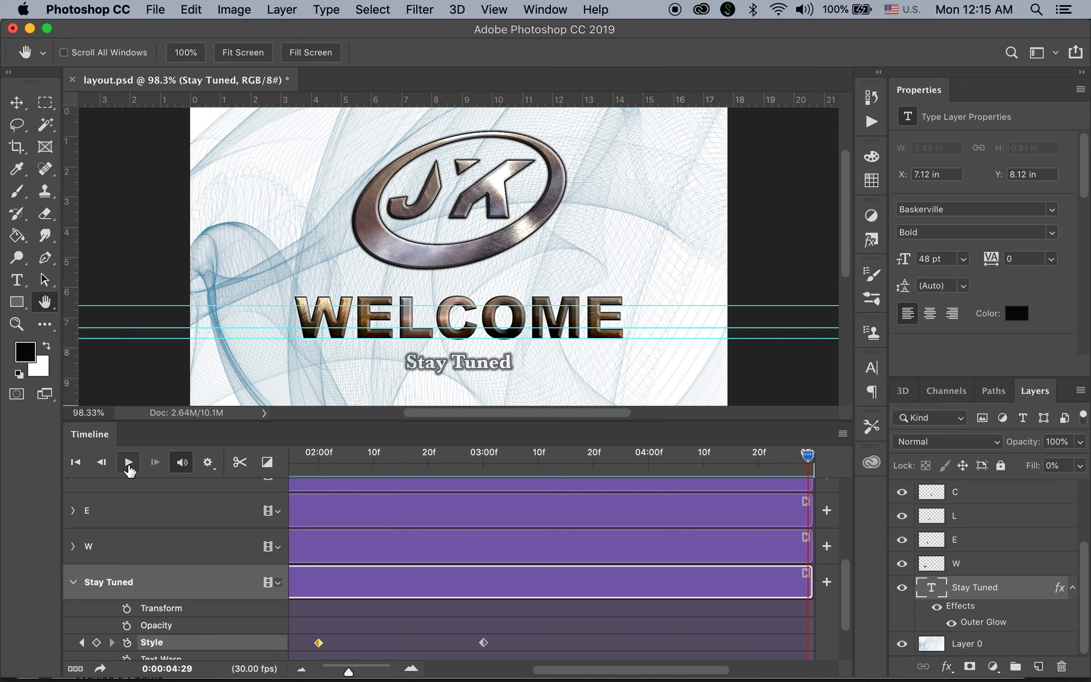
pyautogui.click(101, 462)
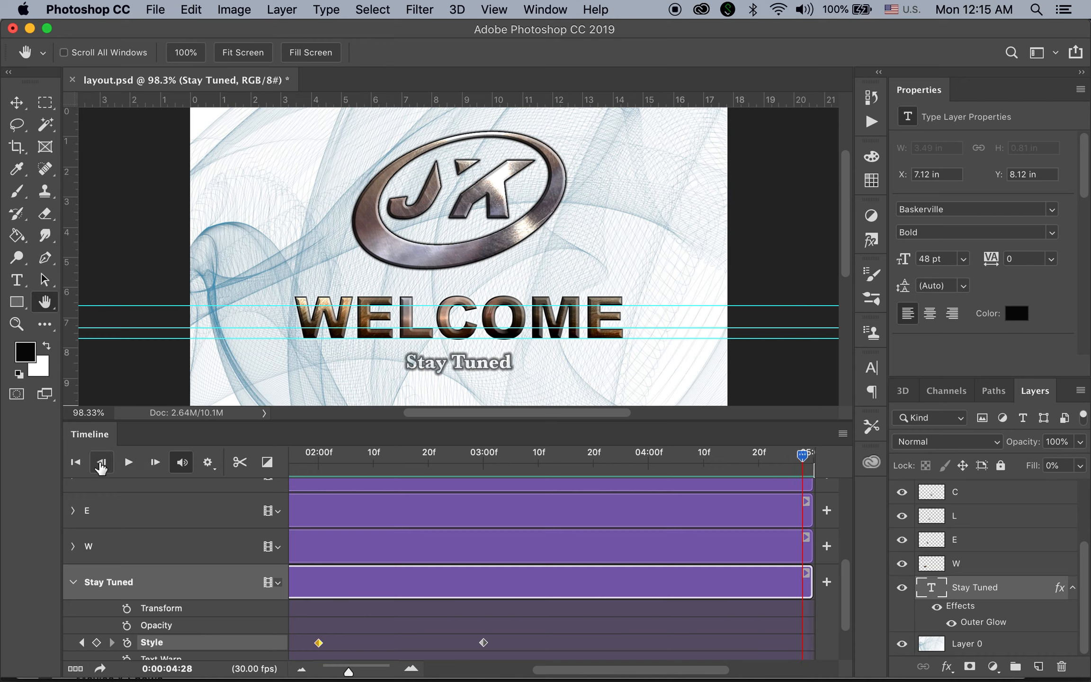
pyautogui.click(74, 463)
pyautogui.click(128, 462)
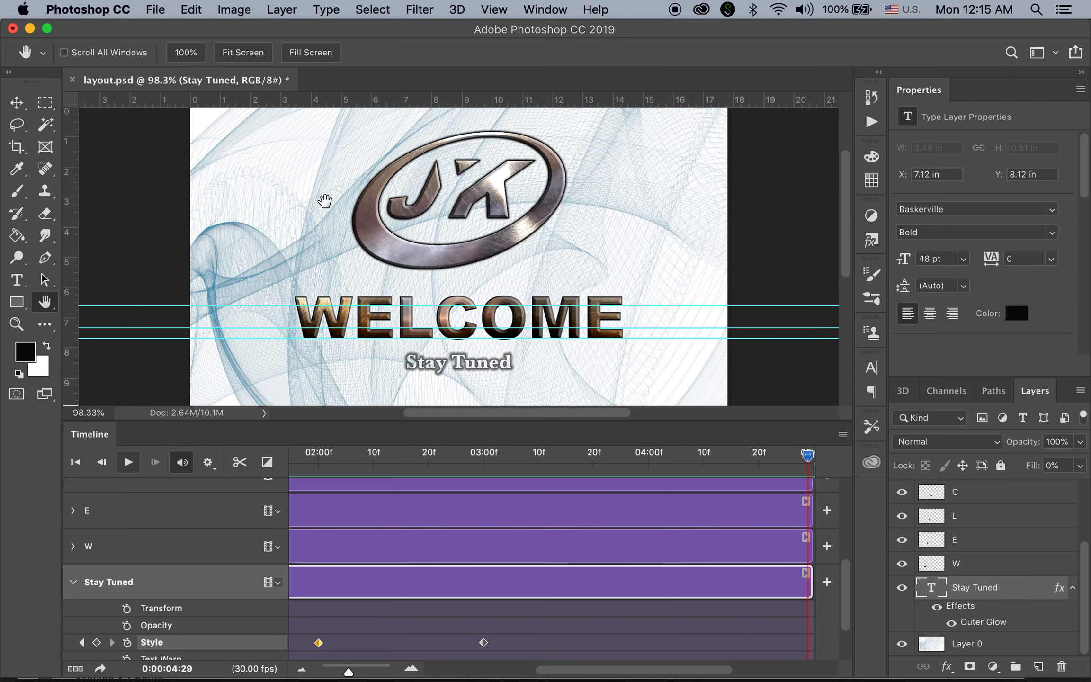
# - Save the document as intro2.psd in the PS folder, in Photoshop format with layers kept
pyautogui.click(161, 8)
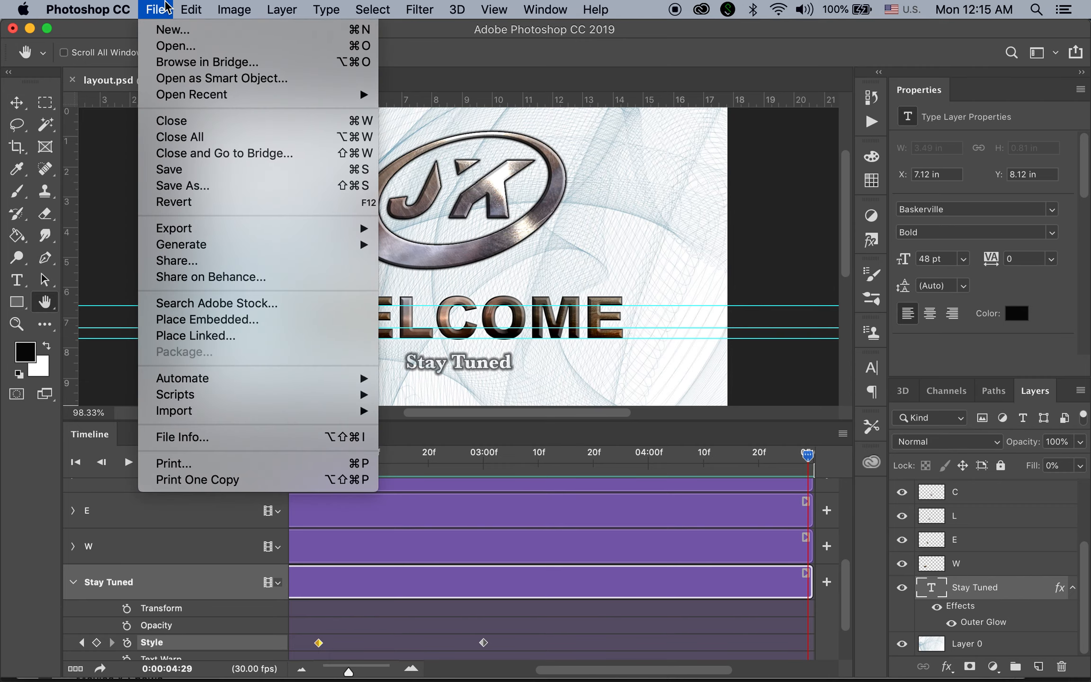
pyautogui.click(203, 186)
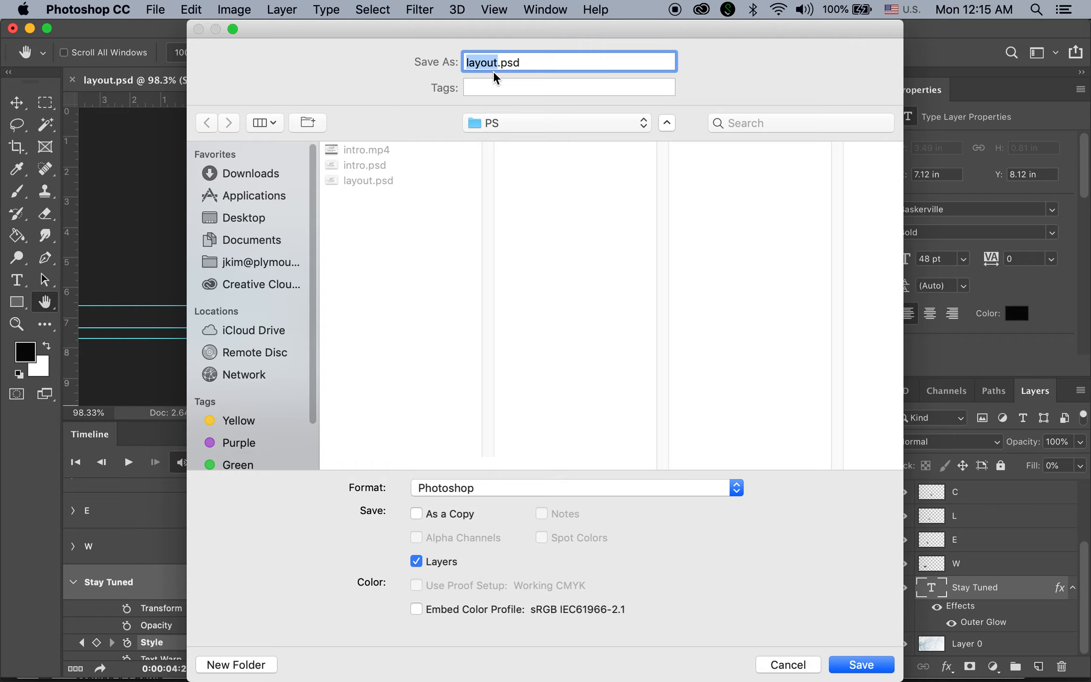
pyautogui.write('intro2')
pyautogui.click(878, 665)
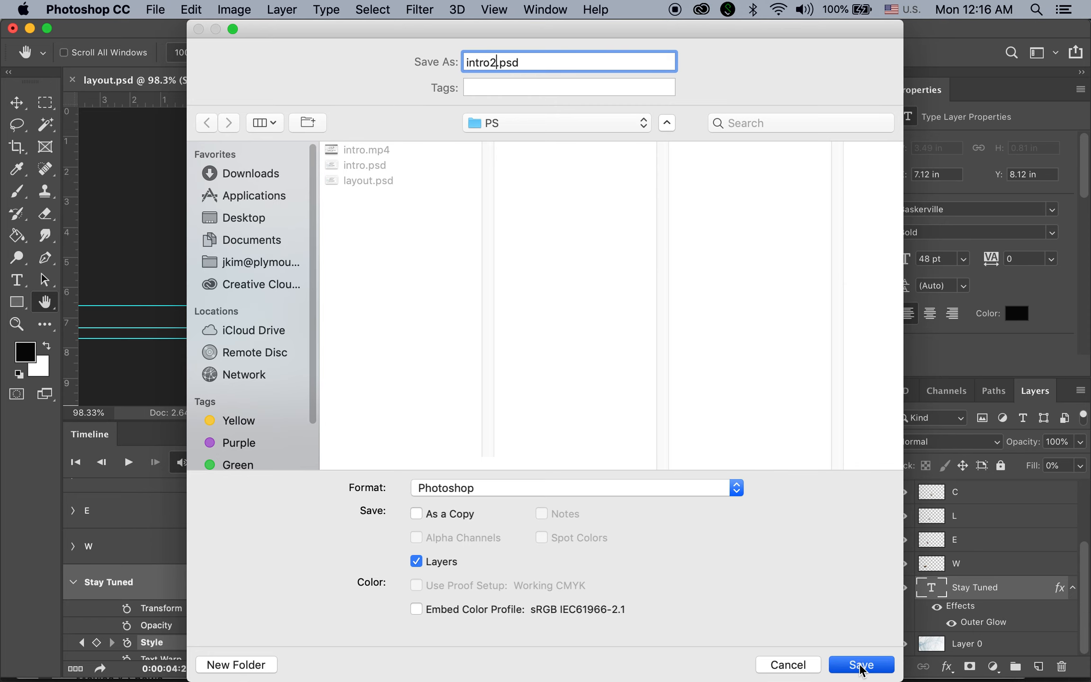
pyautogui.click(753, 274)
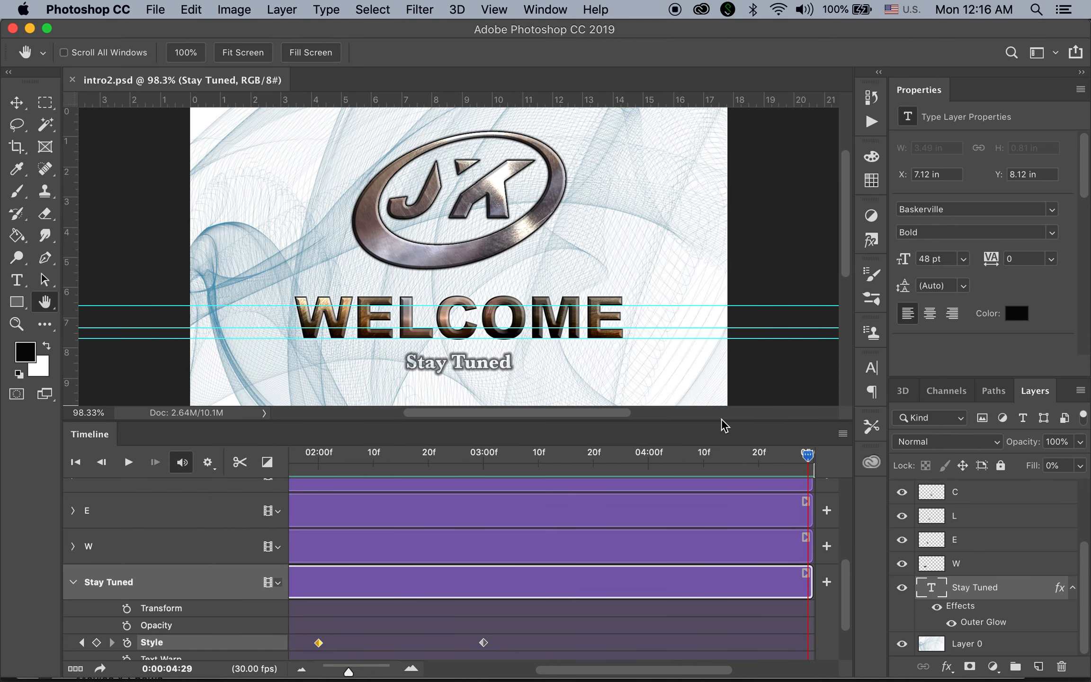
# - Render the work area as the H.264 video intro2.mp4 in the PS folder at the document size of 1280 x 720
pyautogui.click(157, 11)
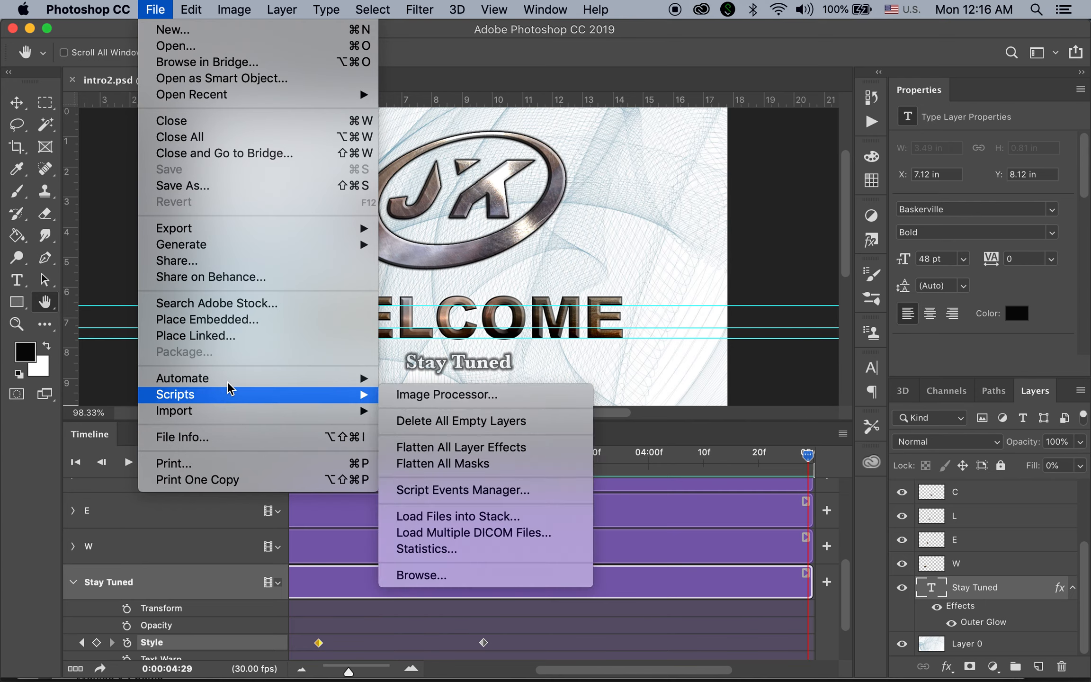
pyautogui.moveTo(331, 229)
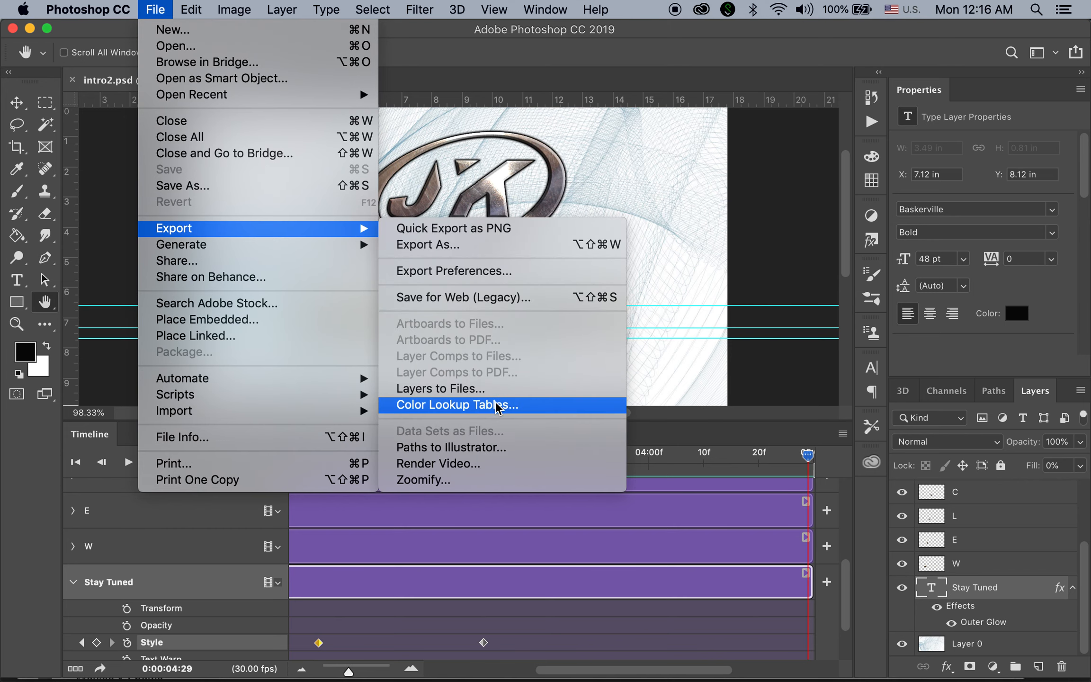
pyautogui.click(501, 471)
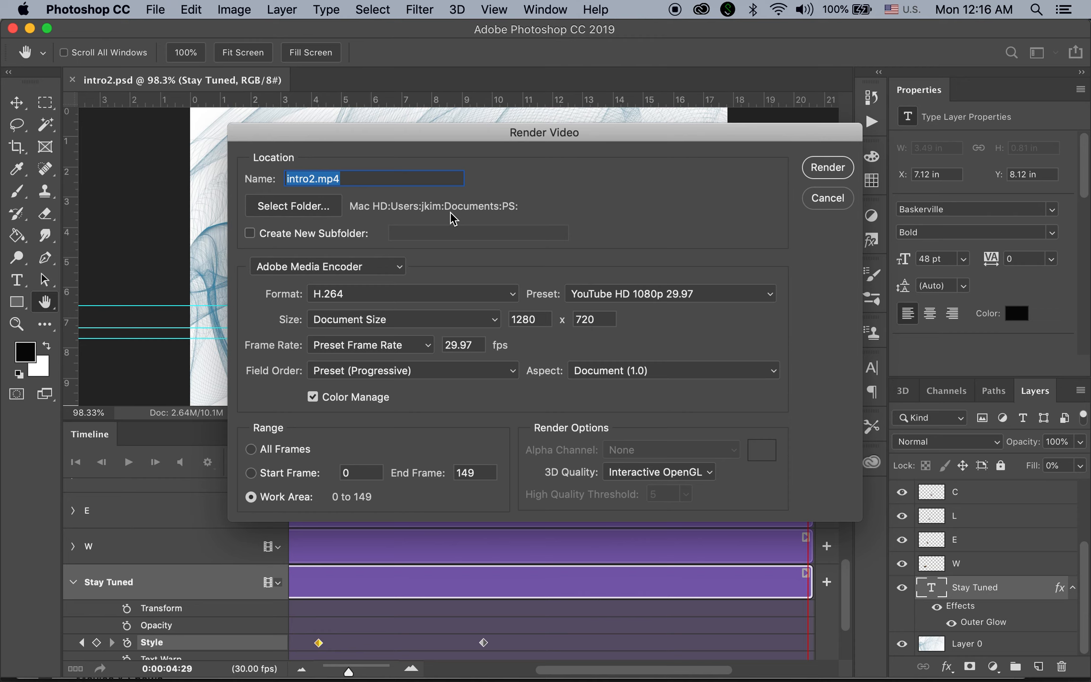
pyautogui.click(830, 170)
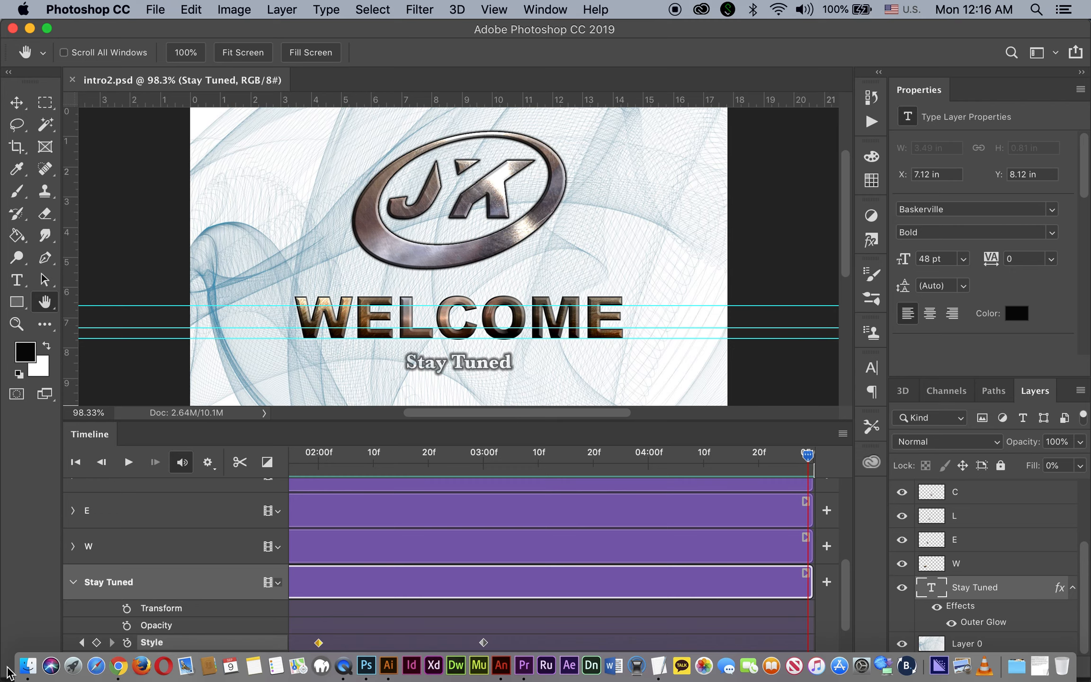
# - Switch to Finder, open the rendered intro2.mp4 from the PS folder in QuickTime Player and watch it full screen
pyautogui.click(27, 666)
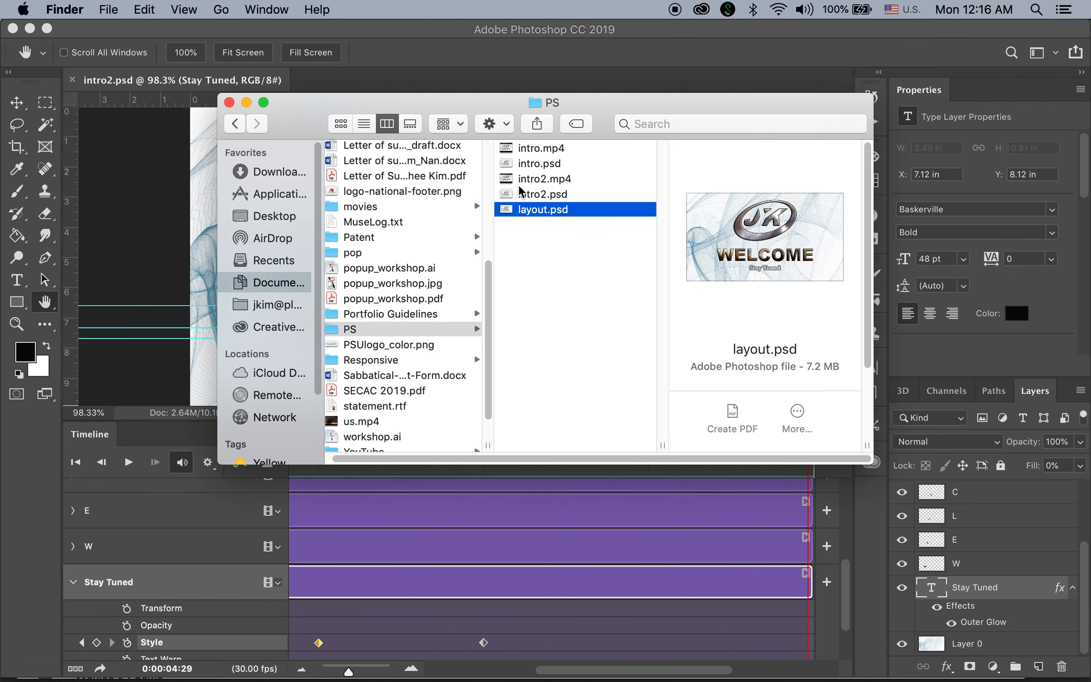
pyautogui.doubleClick(504, 179)
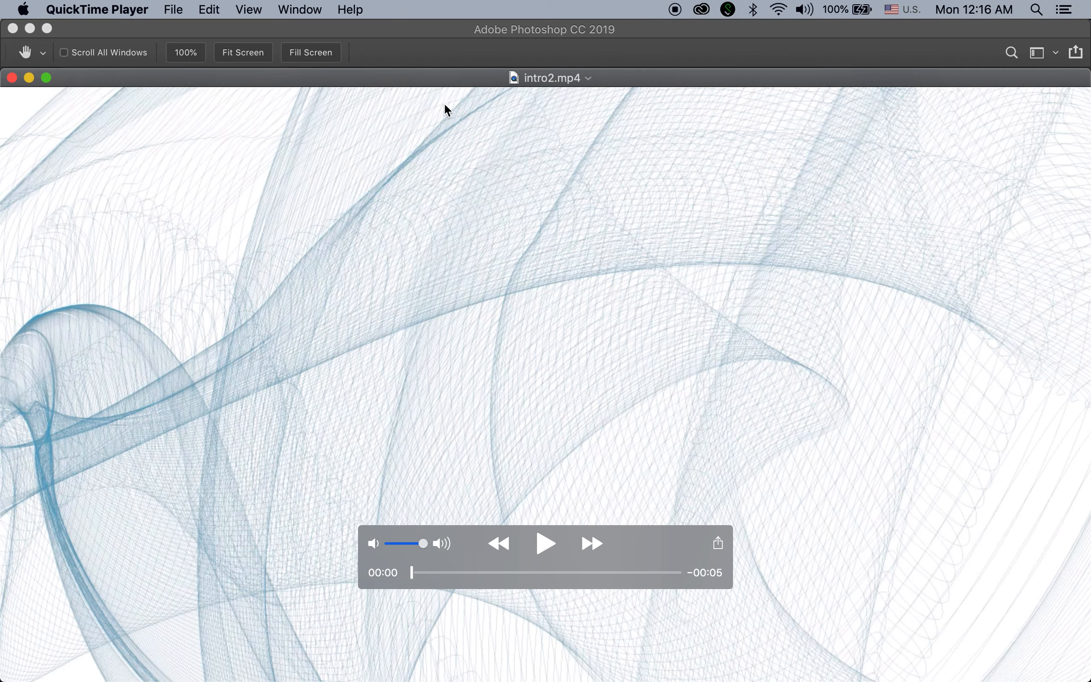
pyautogui.moveTo(453, 64); pyautogui.dragTo(450, 41)
pyautogui.doubleClick(475, 133)
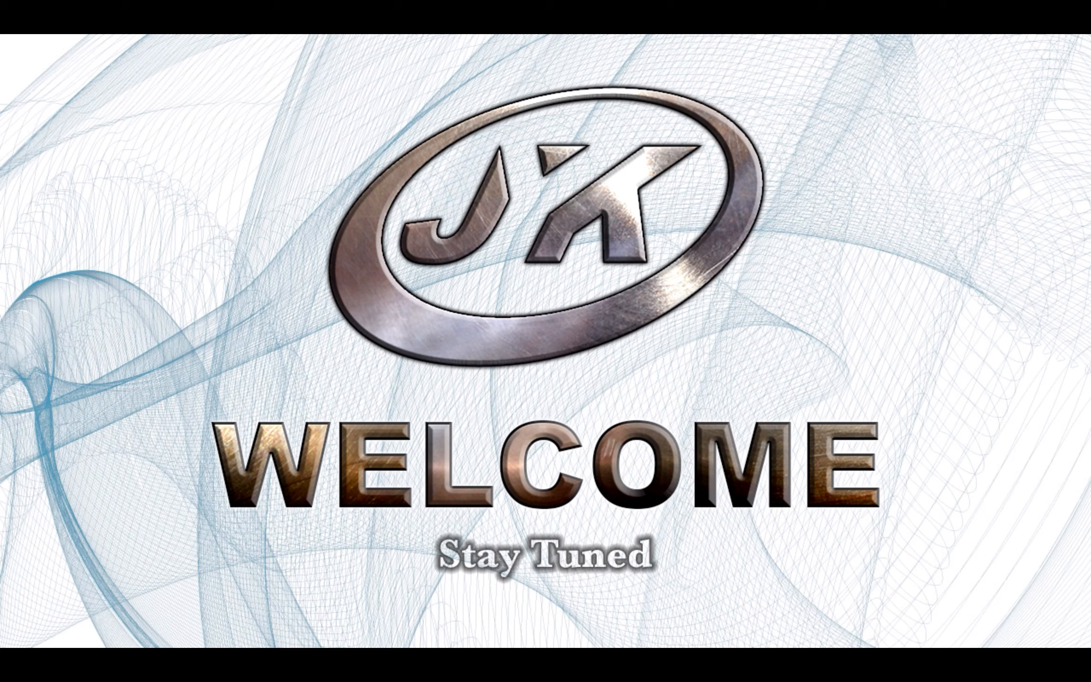
pyautogui.moveTo(804, 6)
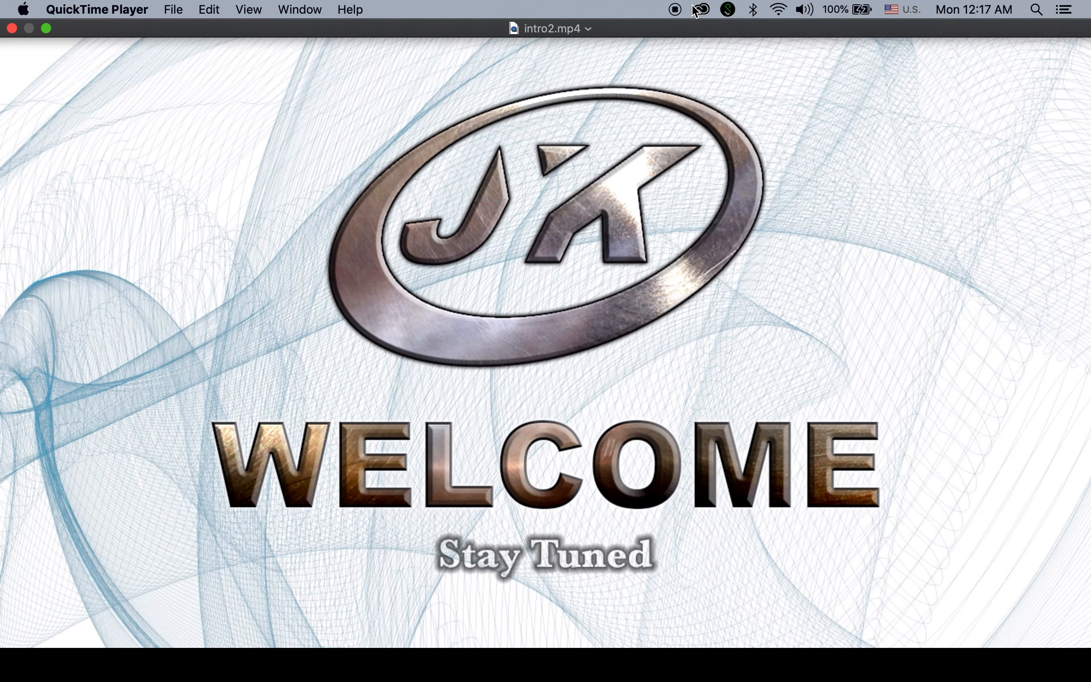